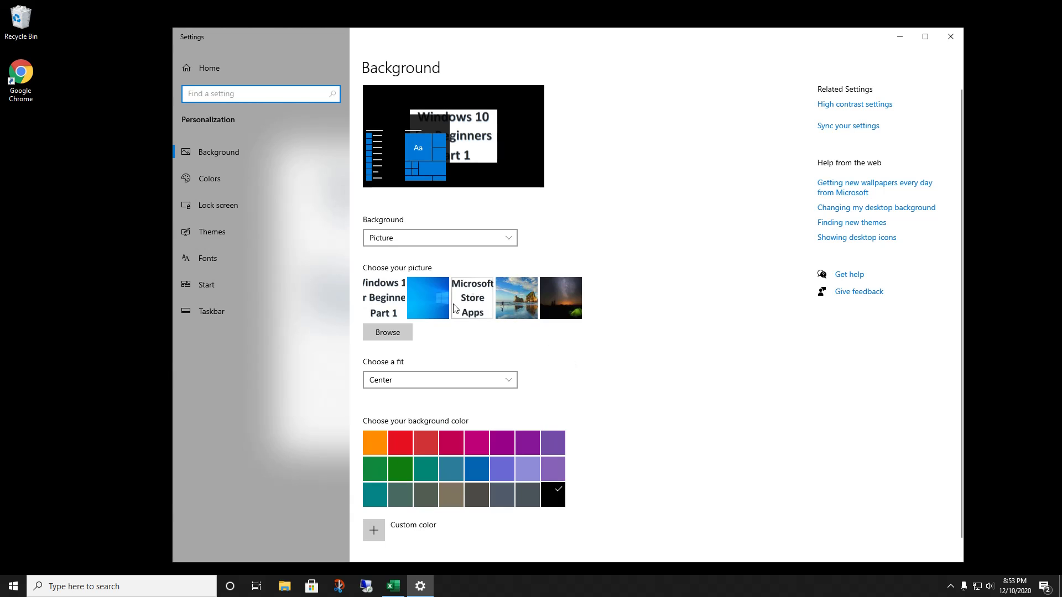
# Set the desktop background to the default blue Windows picture and close the Settings window.
pyautogui.click(441, 301)
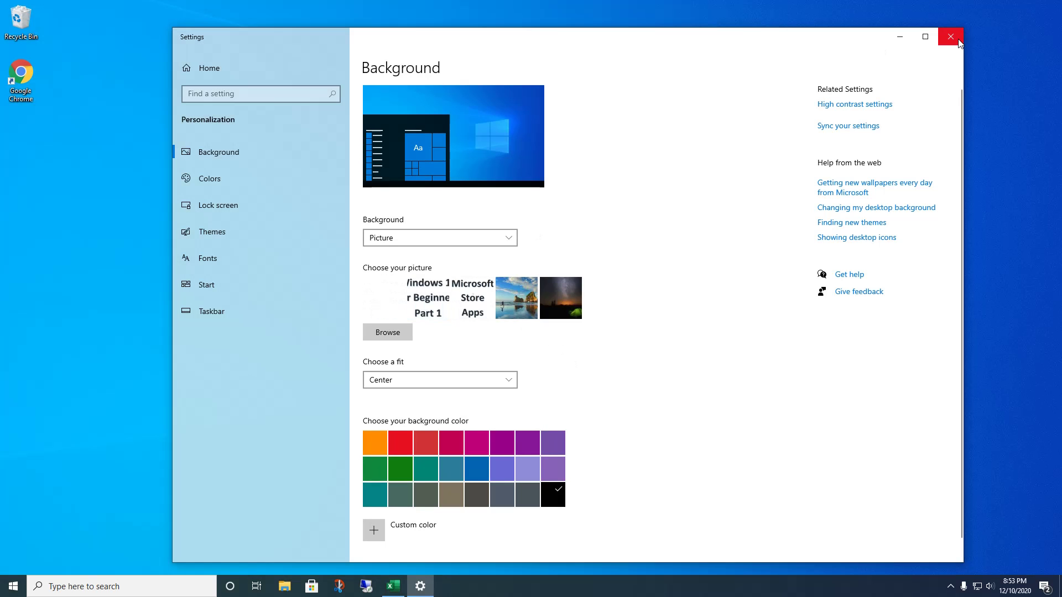
pyautogui.click(950, 36)
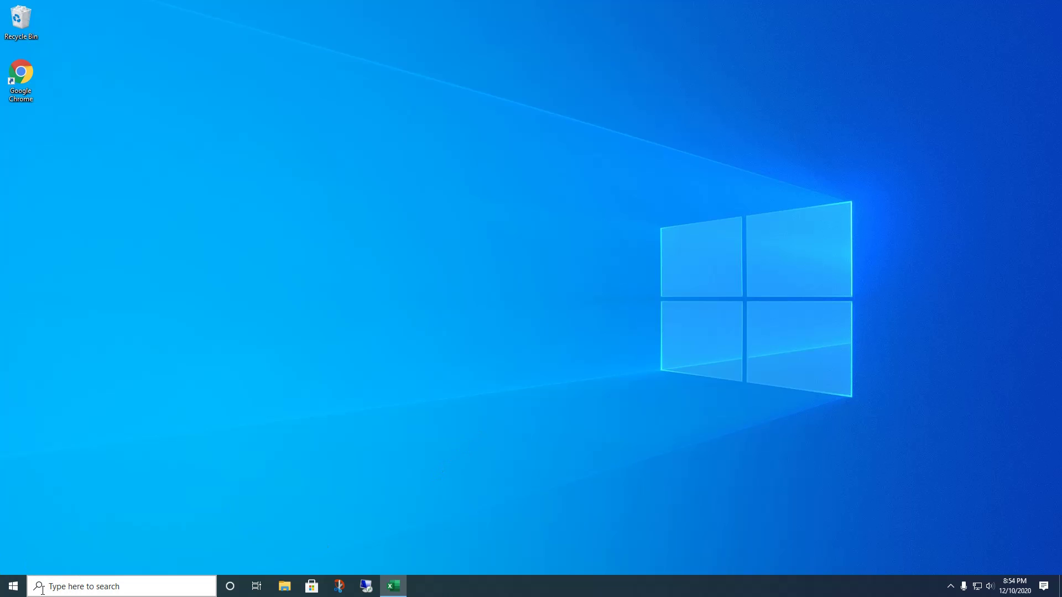
# Browse the installed apps in Start, using the alphabetical index to reach the apps under W, and close Start.
pyautogui.click(11, 591)
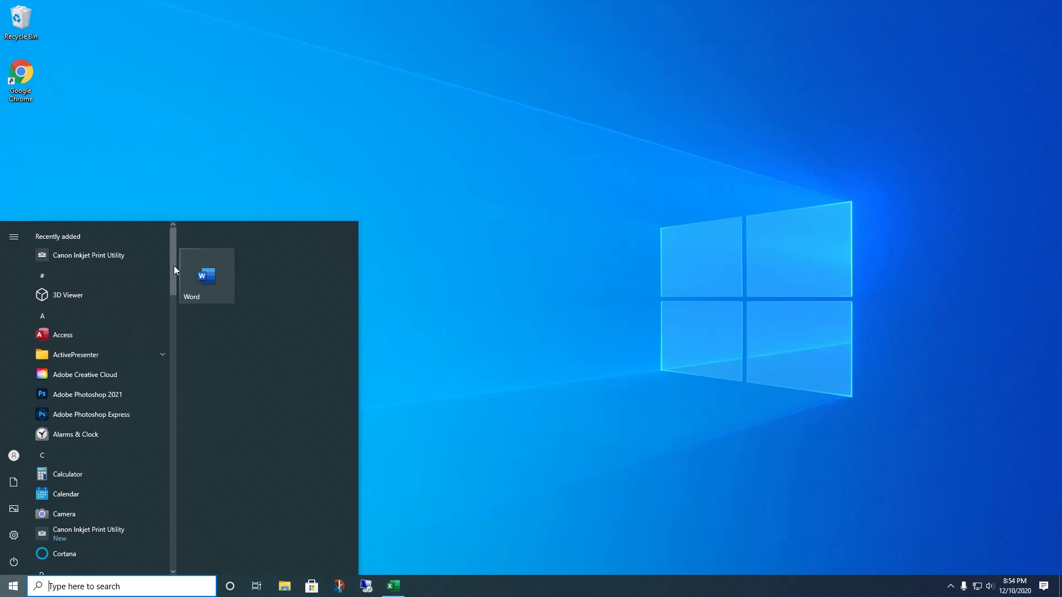
pyautogui.moveTo(174, 266); pyautogui.dragTo(144, 249)
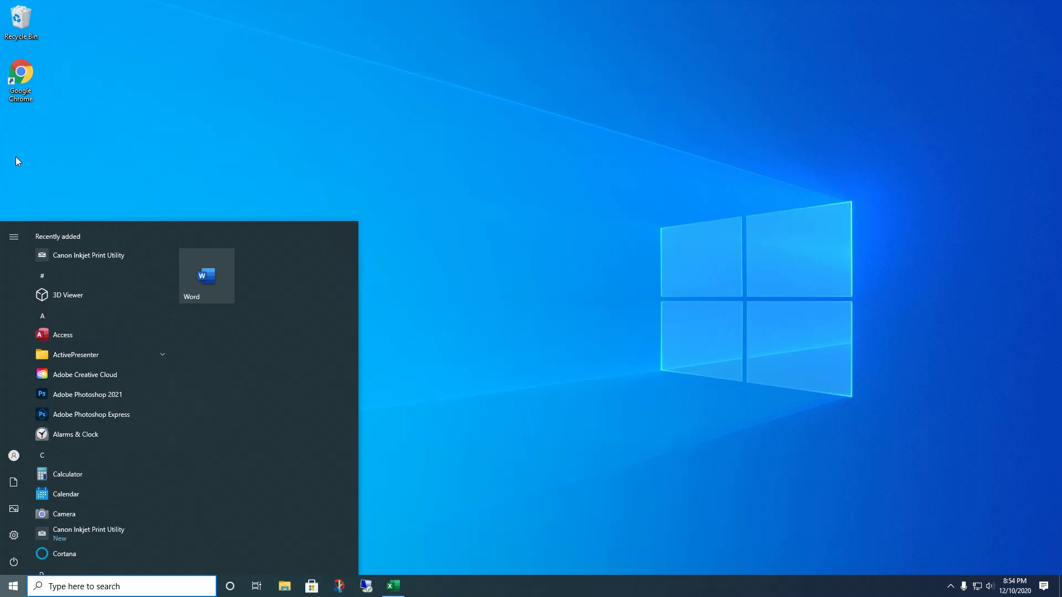
pyautogui.click(43, 278)
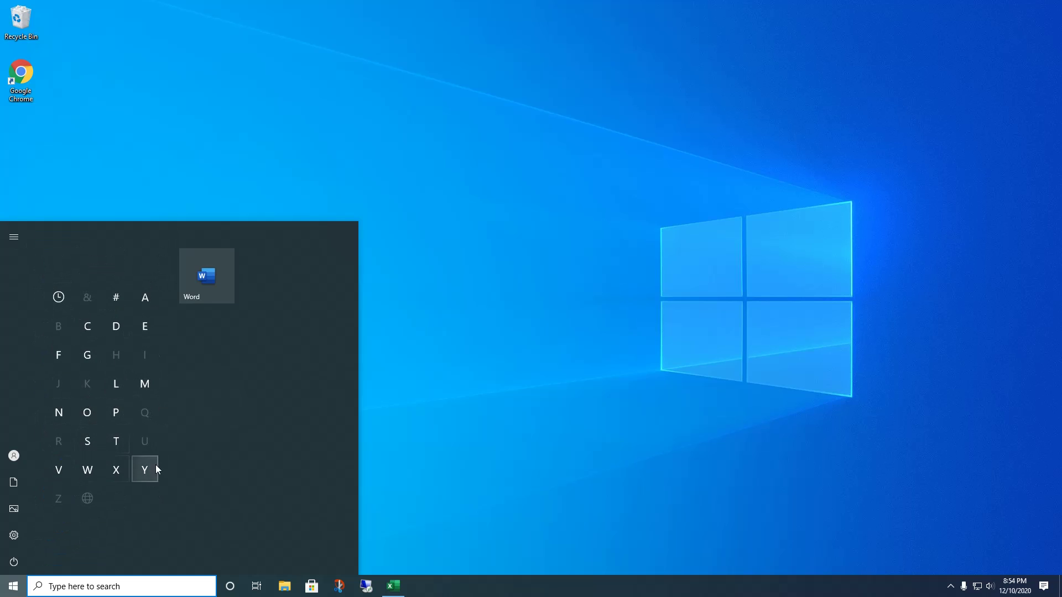
pyautogui.click(87, 469)
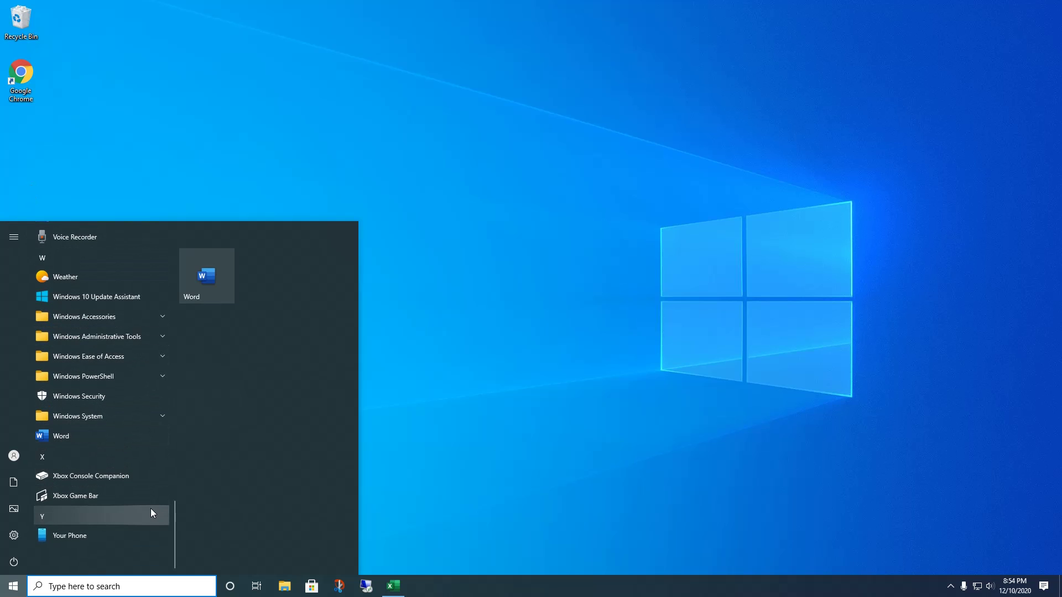
pyautogui.click(14, 586)
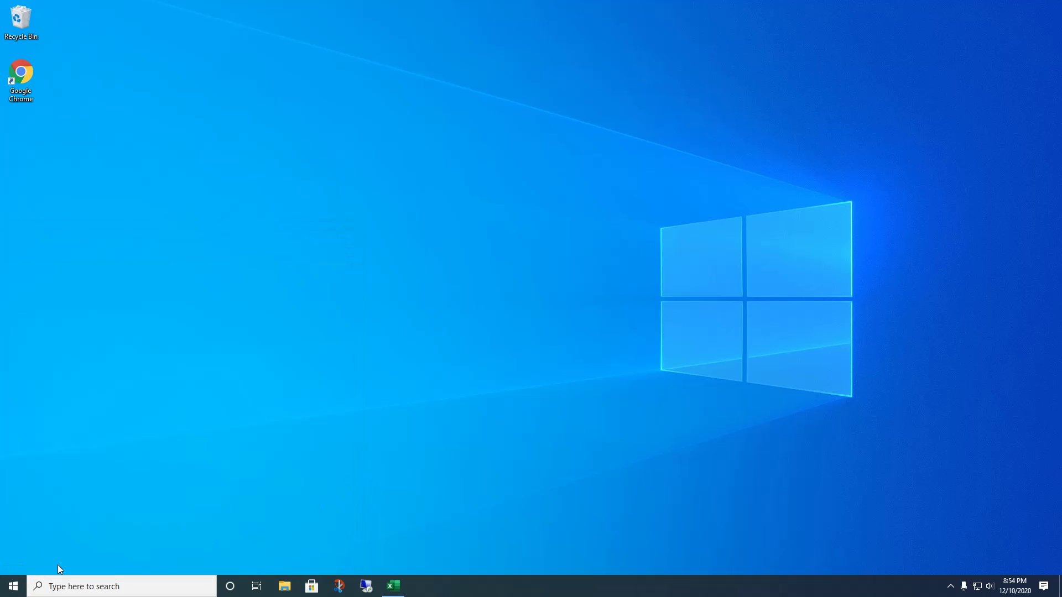
# Pin Adobe Creative Cloud and Adobe Photoshop Express to Start.
pyautogui.click(13, 586)
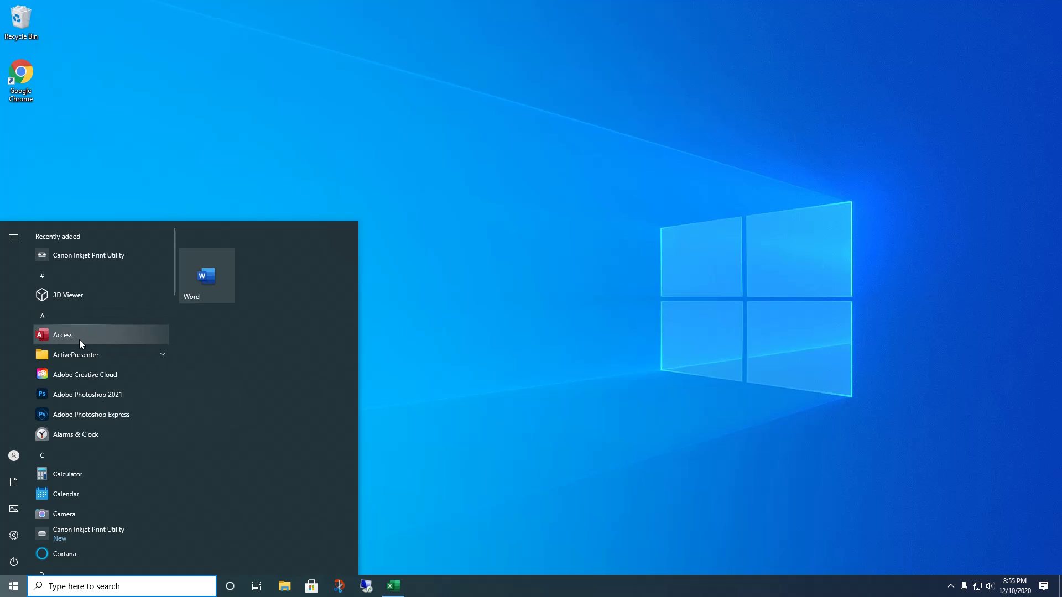
pyautogui.rightClick(74, 372)
pyautogui.click(96, 387)
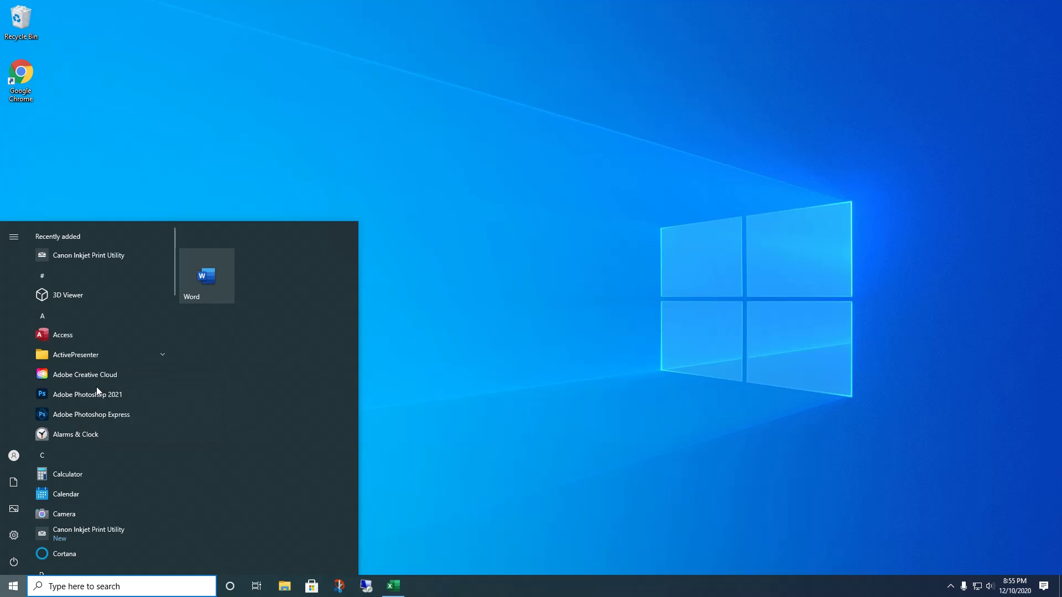
pyautogui.rightClick(95, 416)
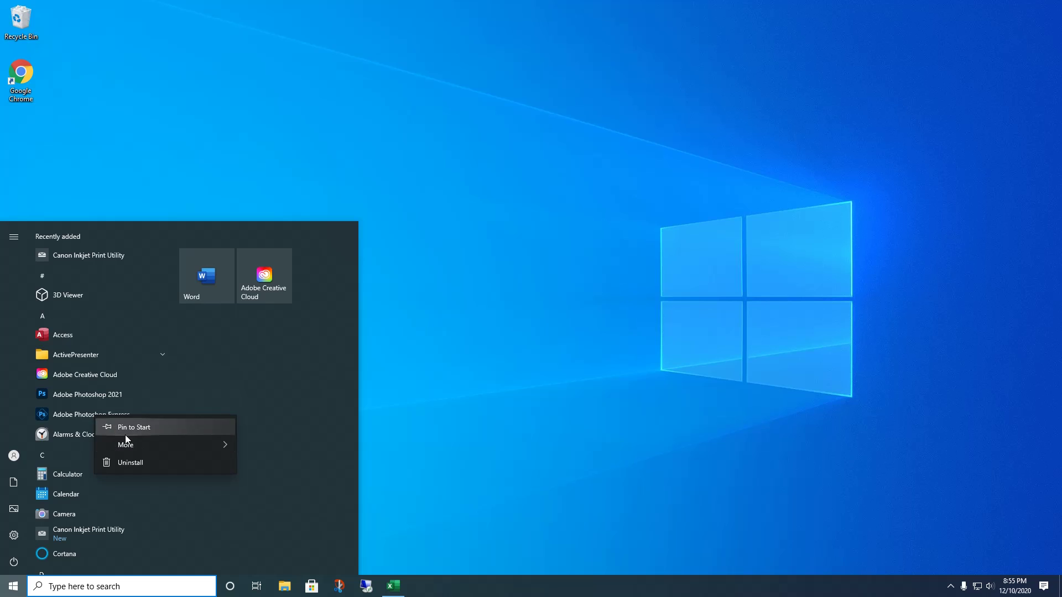
pyautogui.click(125, 432)
# Pin the Camera and Calculator apps to Start.
pyautogui.rightClick(79, 516)
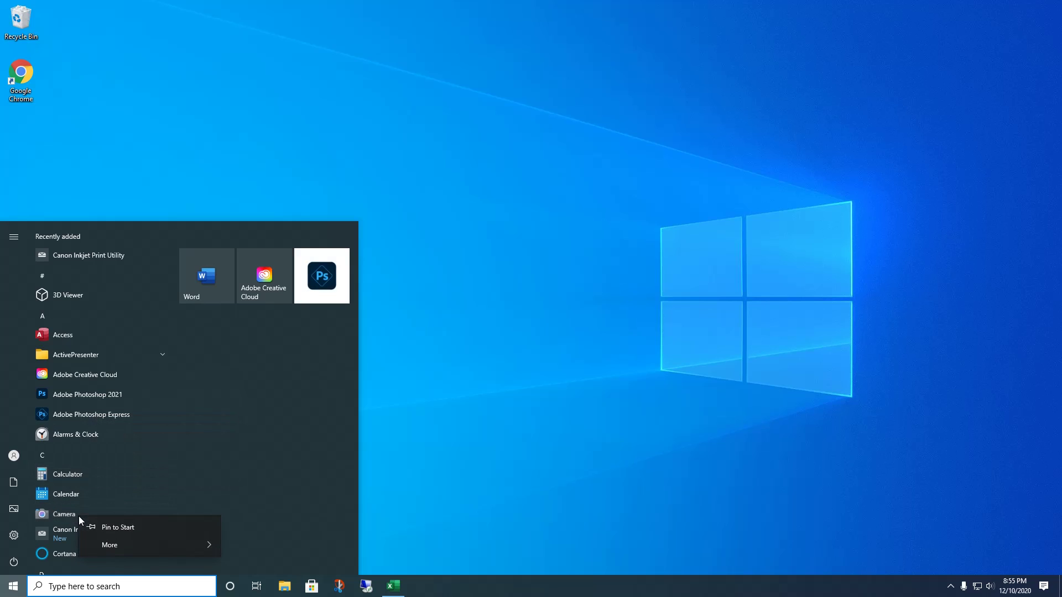
pyautogui.click(107, 528)
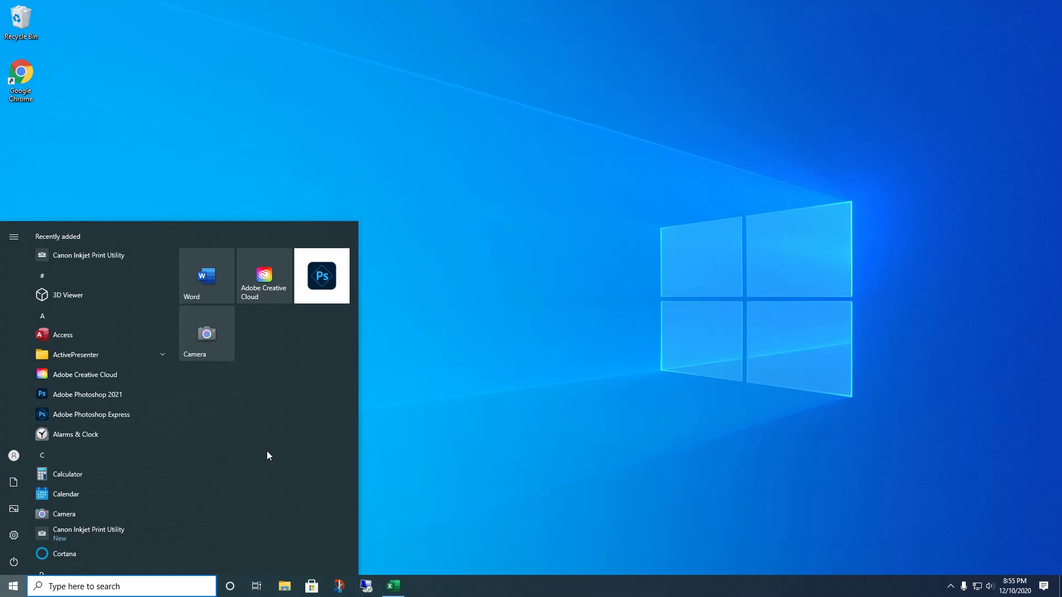
pyautogui.rightClick(91, 477)
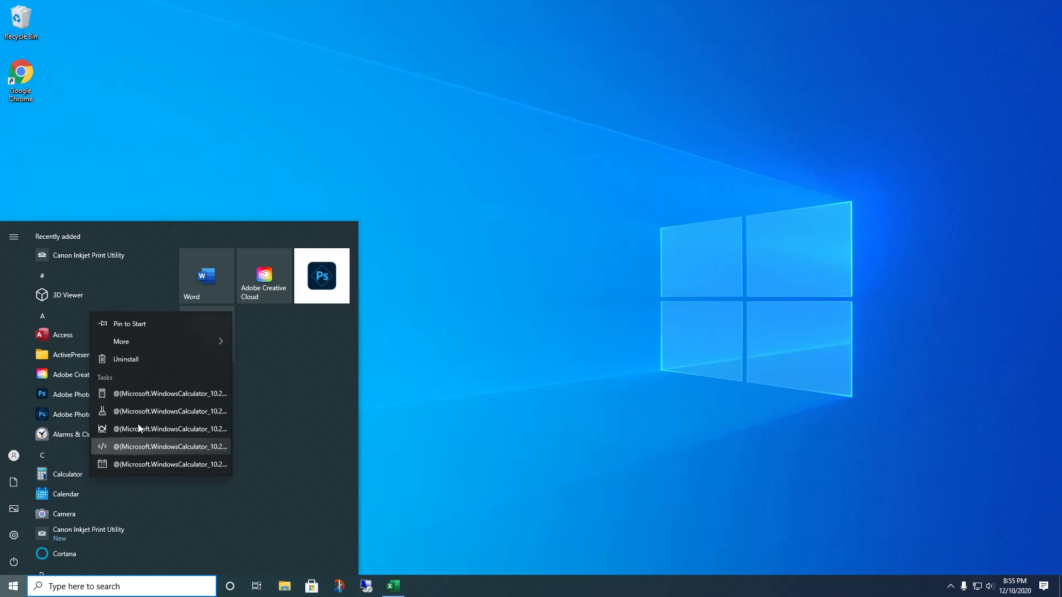
pyautogui.click(155, 319)
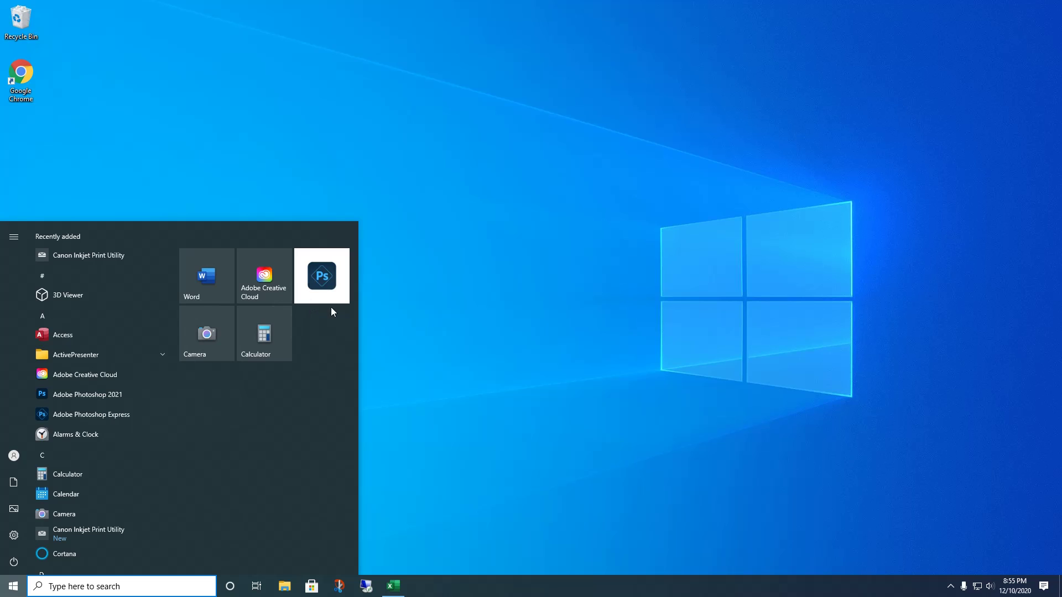
# Pin Firefox and Maps from the installed apps to Start.
pyautogui.scroll(-4, 155, 458)
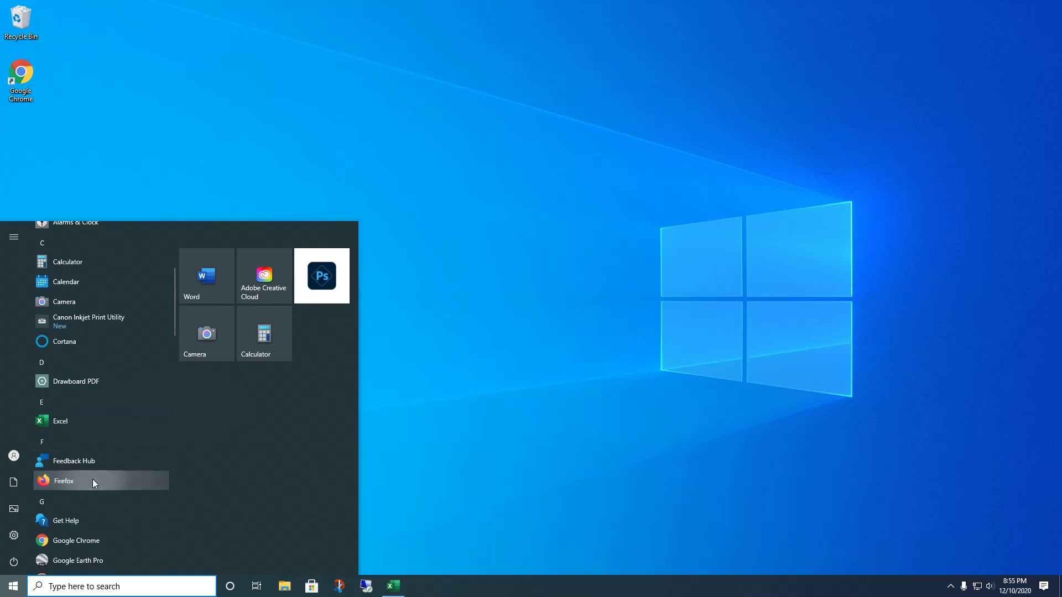
pyautogui.rightClick(92, 481)
pyautogui.click(123, 485)
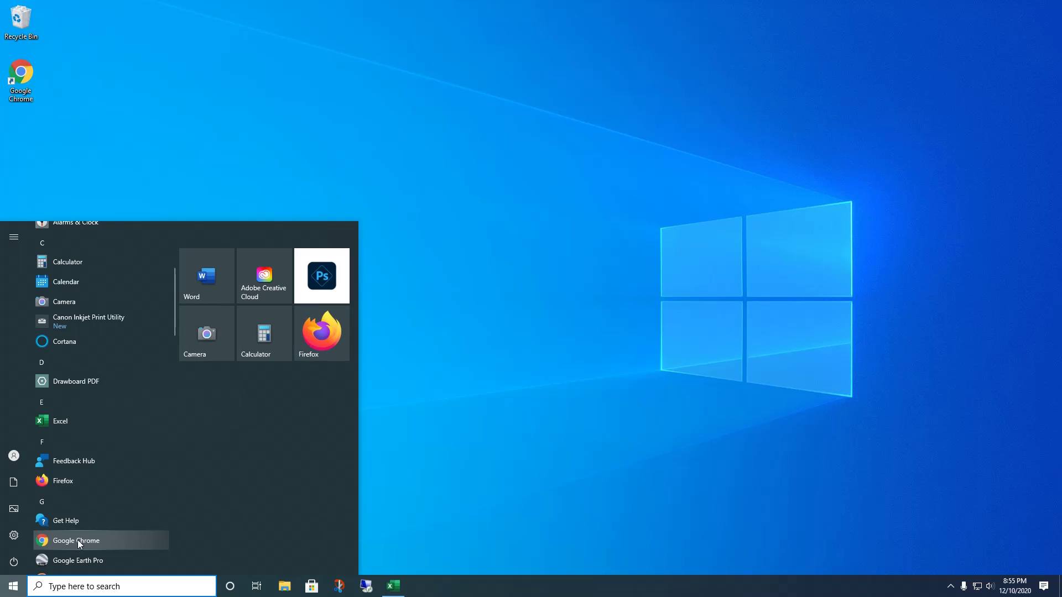
pyautogui.scroll(-5, 78, 543)
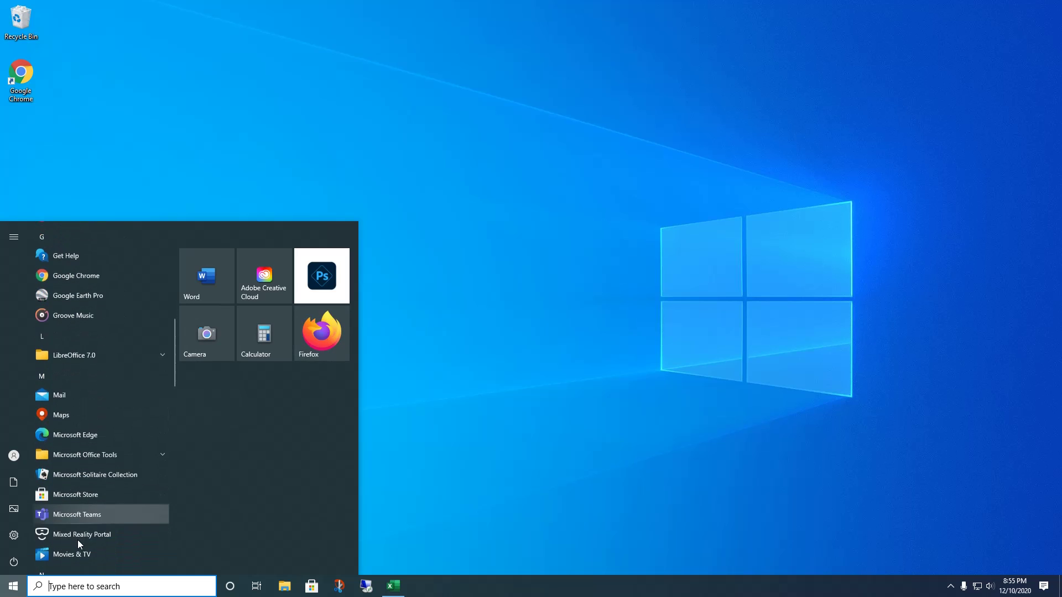
pyautogui.rightClick(80, 413)
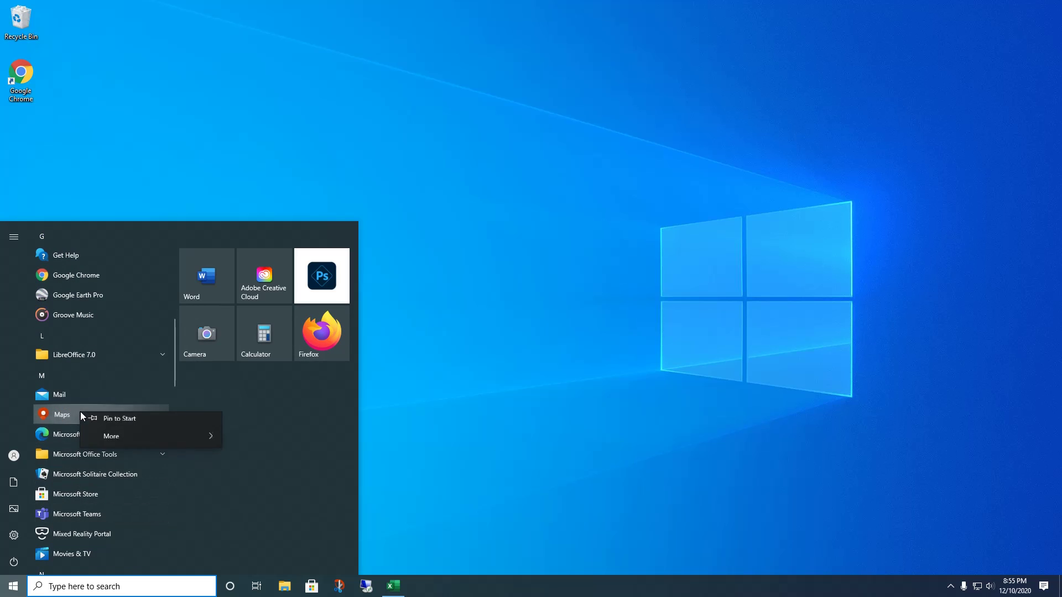
pyautogui.click(105, 424)
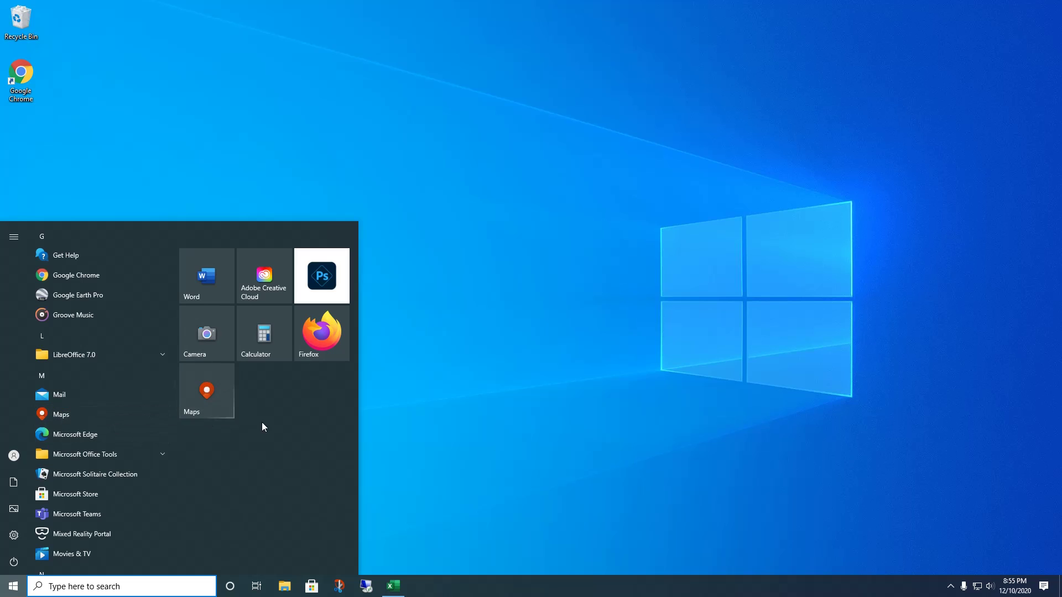
# Resize the Maps tile to Small and the Calculator tile to Large.
pyautogui.rightClick(220, 388)
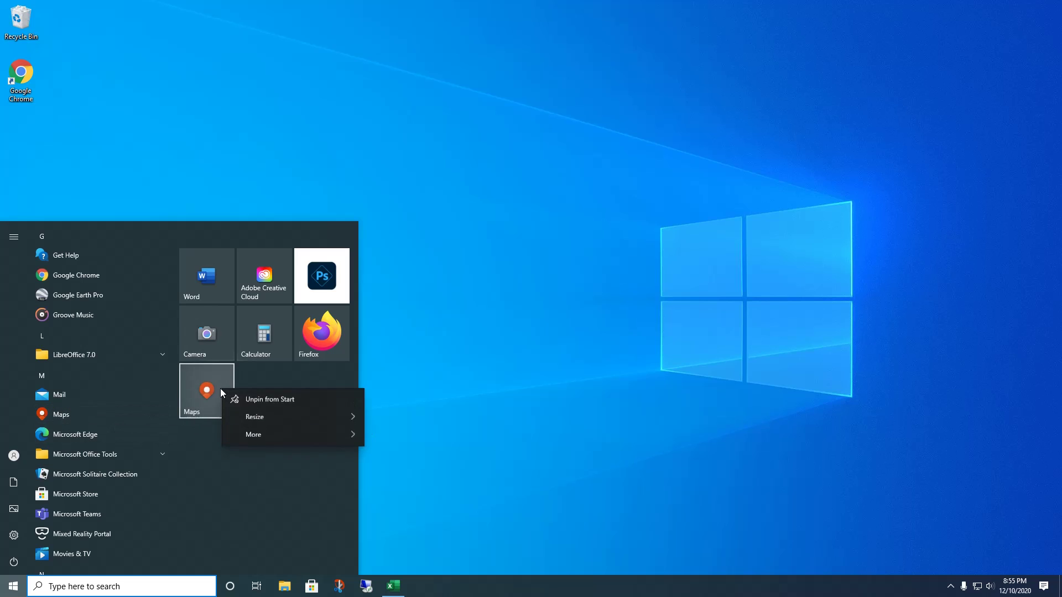
pyautogui.moveTo(266, 420)
pyautogui.click(399, 421)
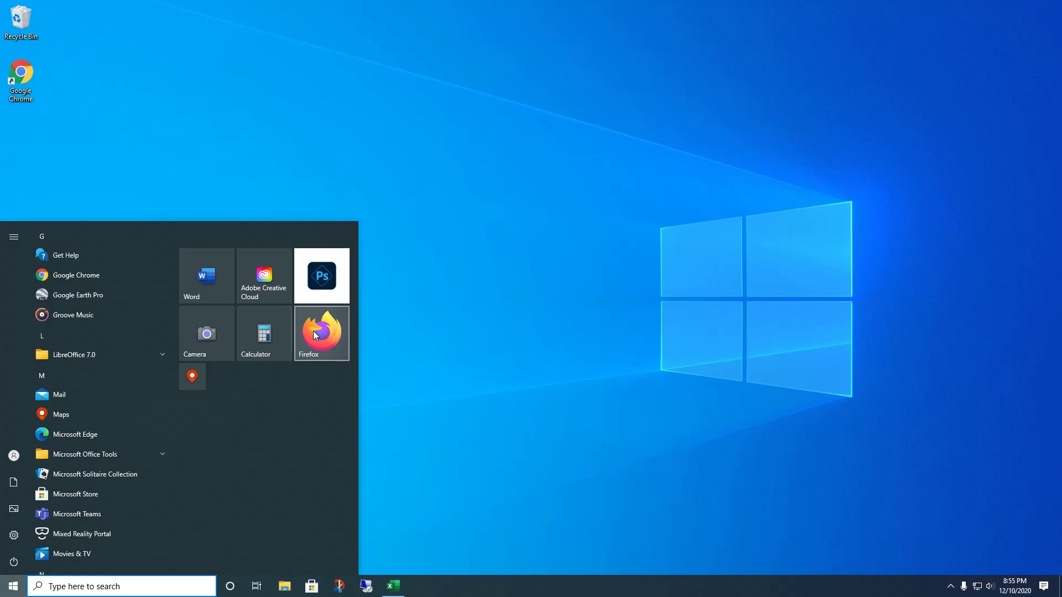
pyautogui.rightClick(277, 333)
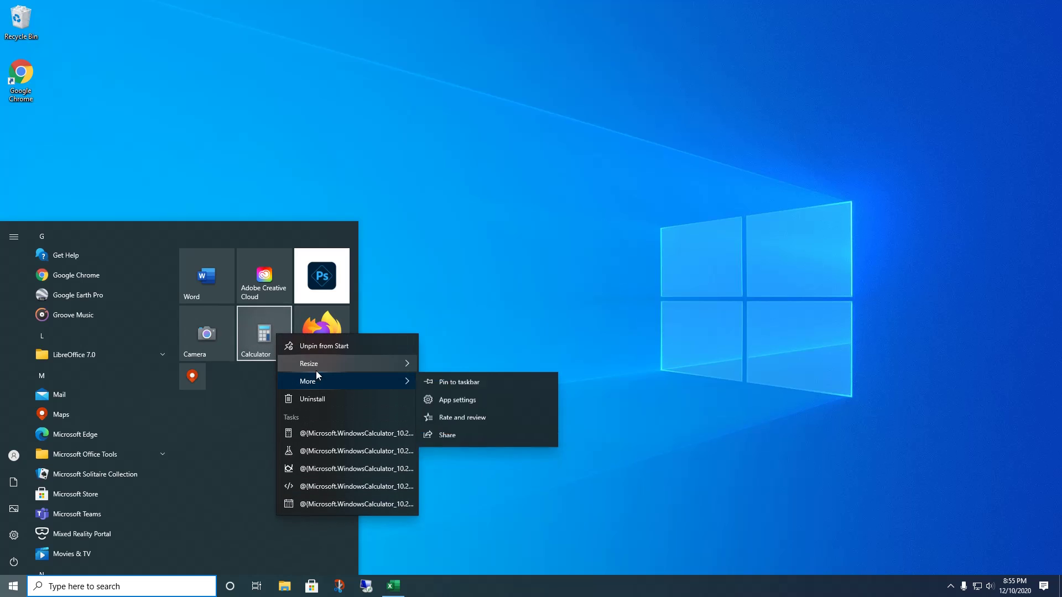
pyautogui.moveTo(317, 365)
pyautogui.click(514, 419)
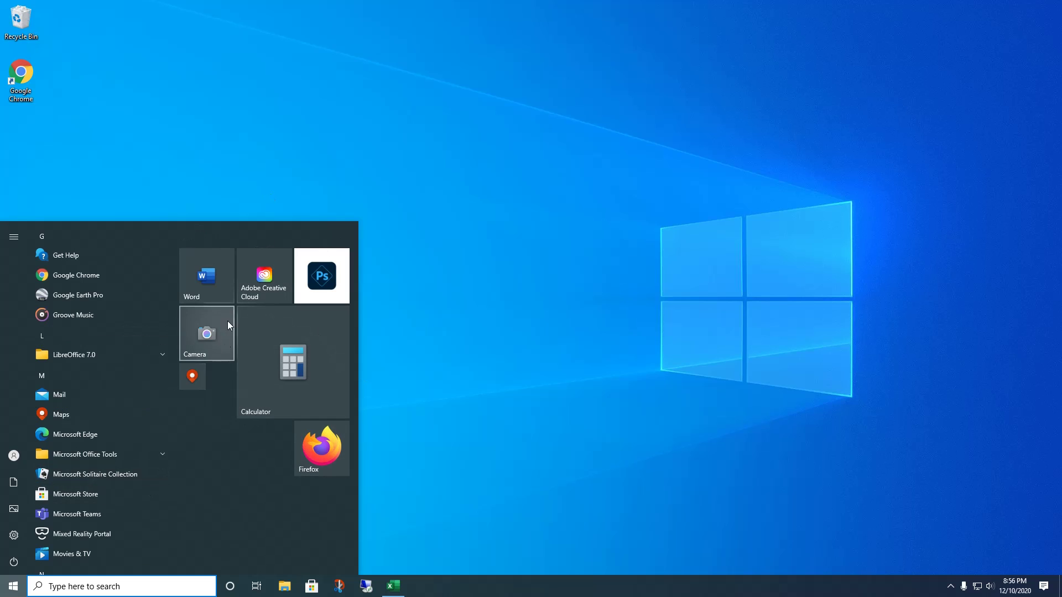
# Move the Word tile beside Firefox below Calculator, and the Photoshop Express tile into a separate group underneath.
pyautogui.moveTo(207, 276); pyautogui.dragTo(262, 449)
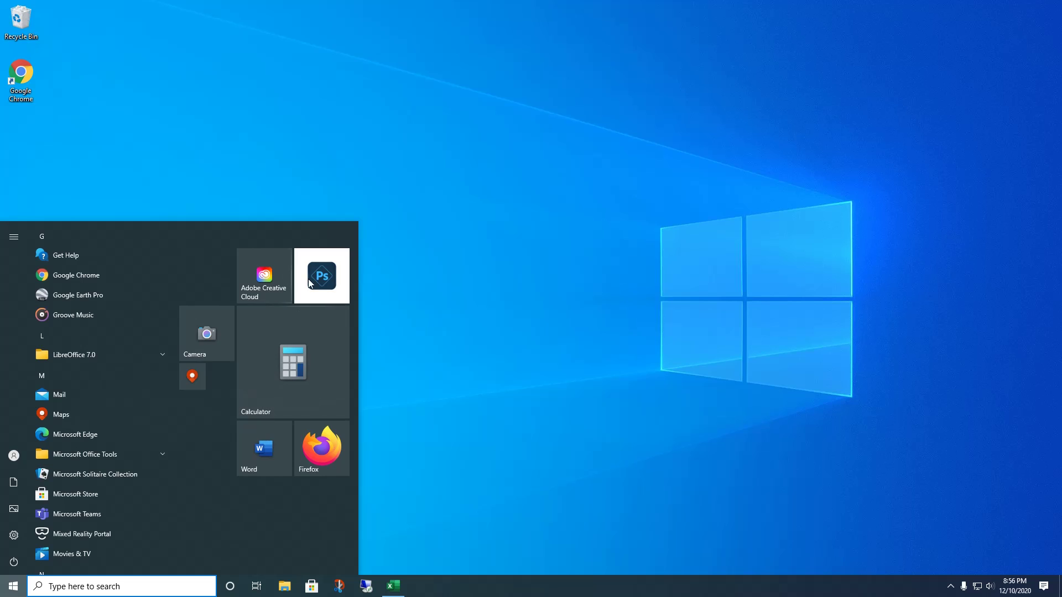
pyautogui.moveTo(307, 278); pyautogui.dragTo(238, 532)
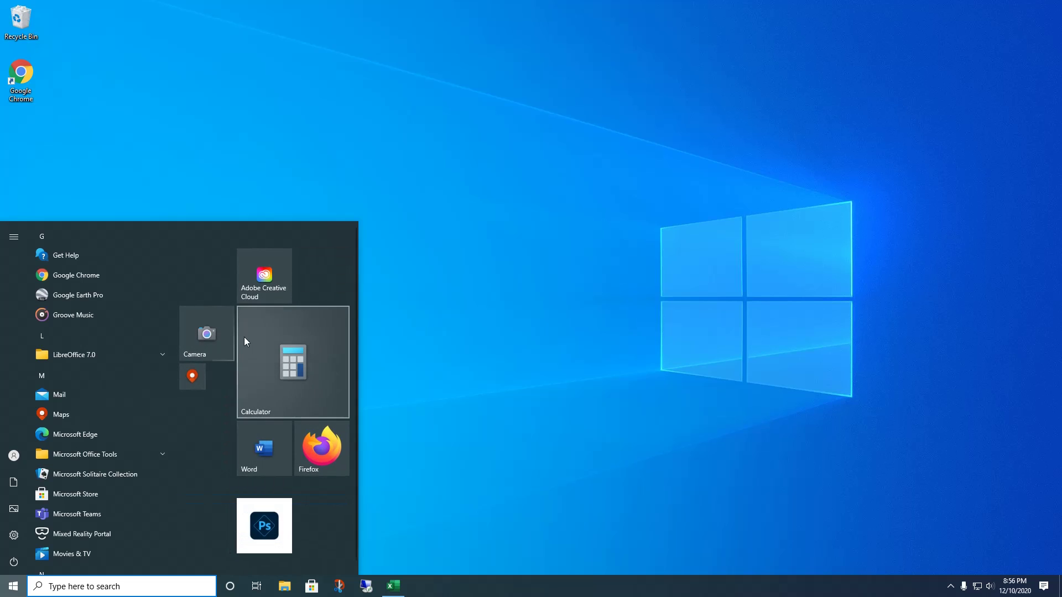
# Pin Adobe Creative Cloud to the taskbar from its Start tile.
pyautogui.rightClick(262, 263)
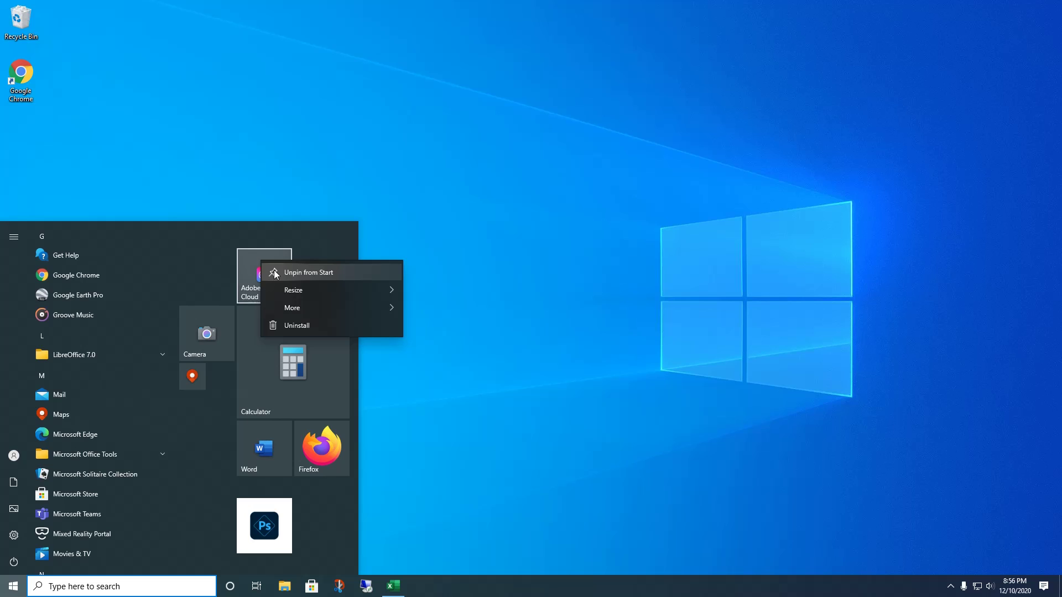
pyautogui.moveTo(286, 290)
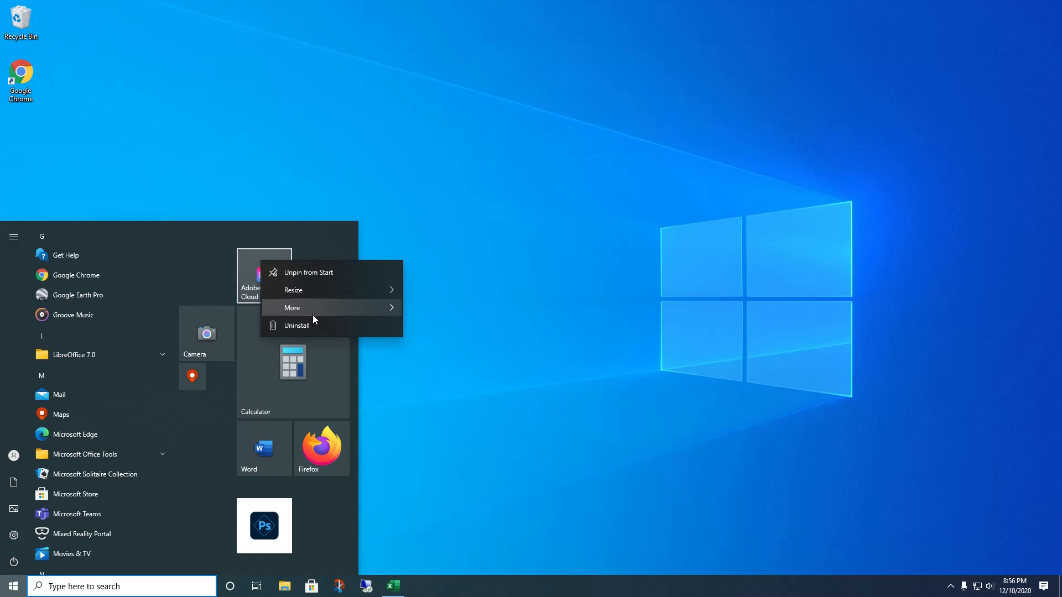
pyautogui.moveTo(313, 316)
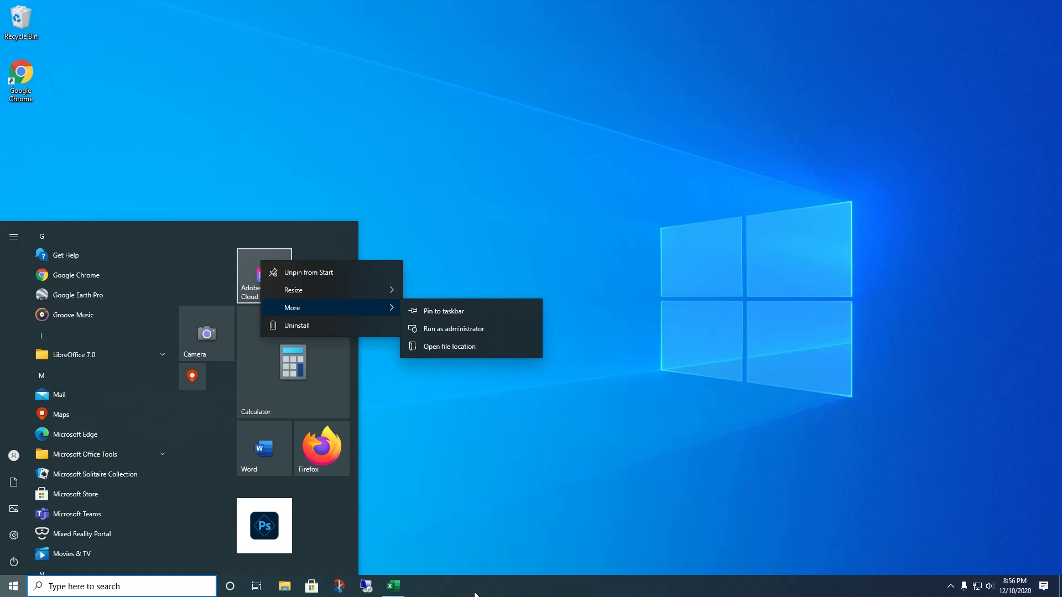
pyautogui.click(447, 311)
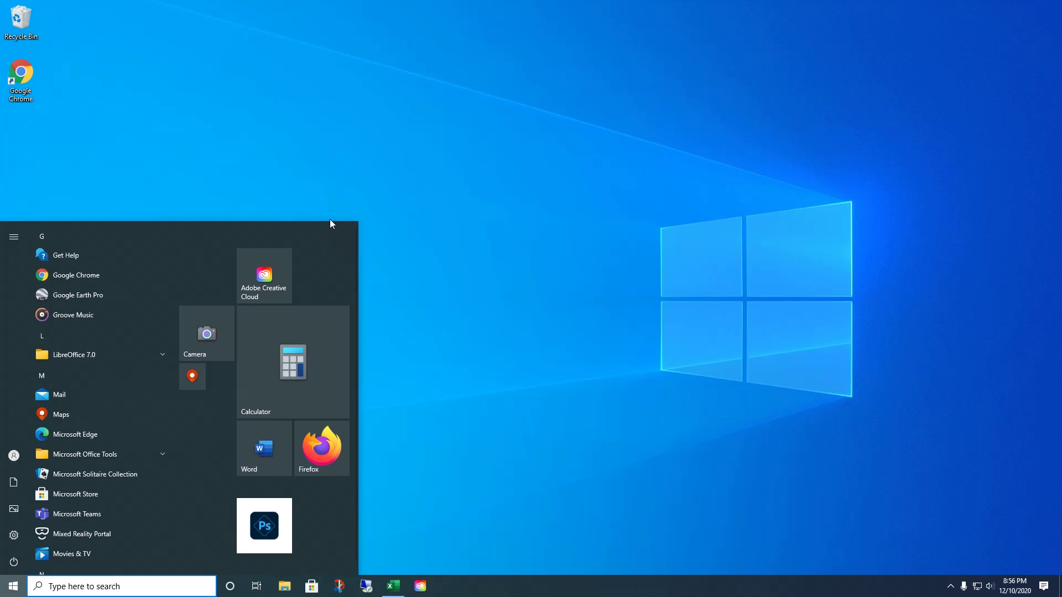
# Resize the Adobe Creative Cloud tile to Small and move the Maps tile directly beside it.
pyautogui.rightClick(277, 266)
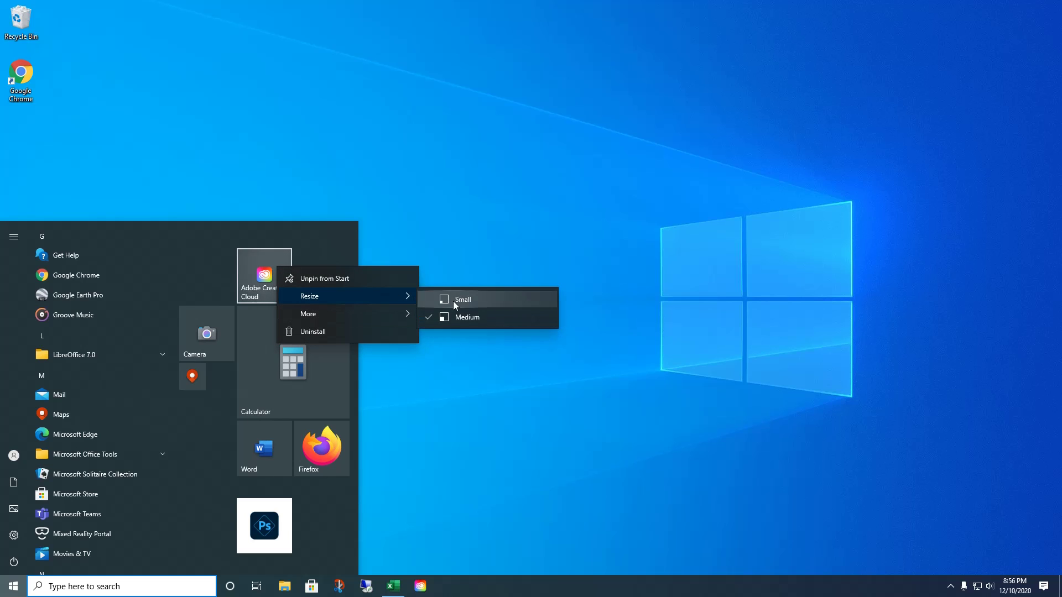
pyautogui.click(455, 303)
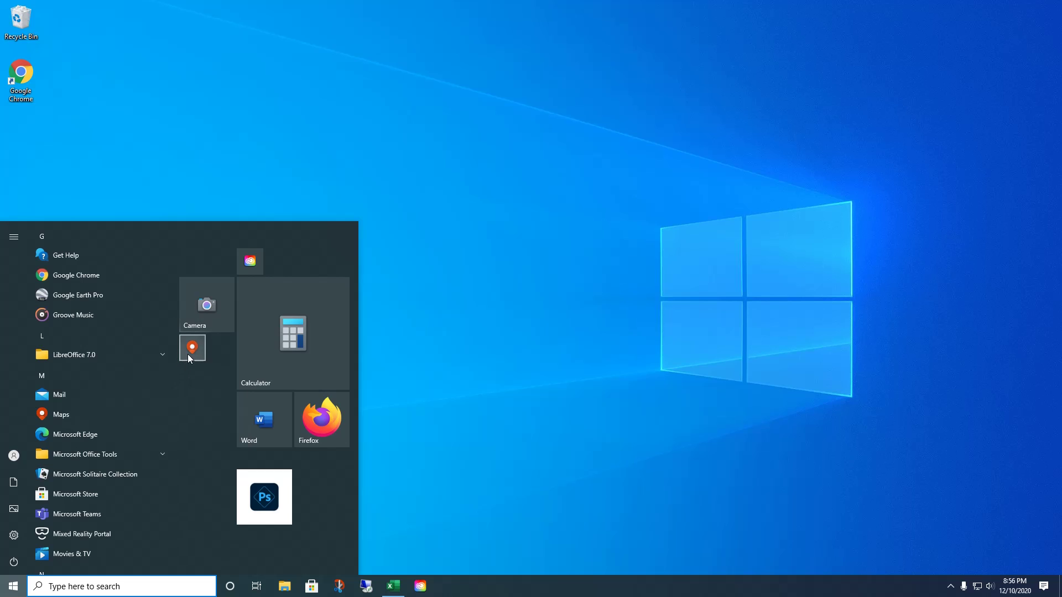
pyautogui.moveTo(188, 355); pyautogui.dragTo(277, 263)
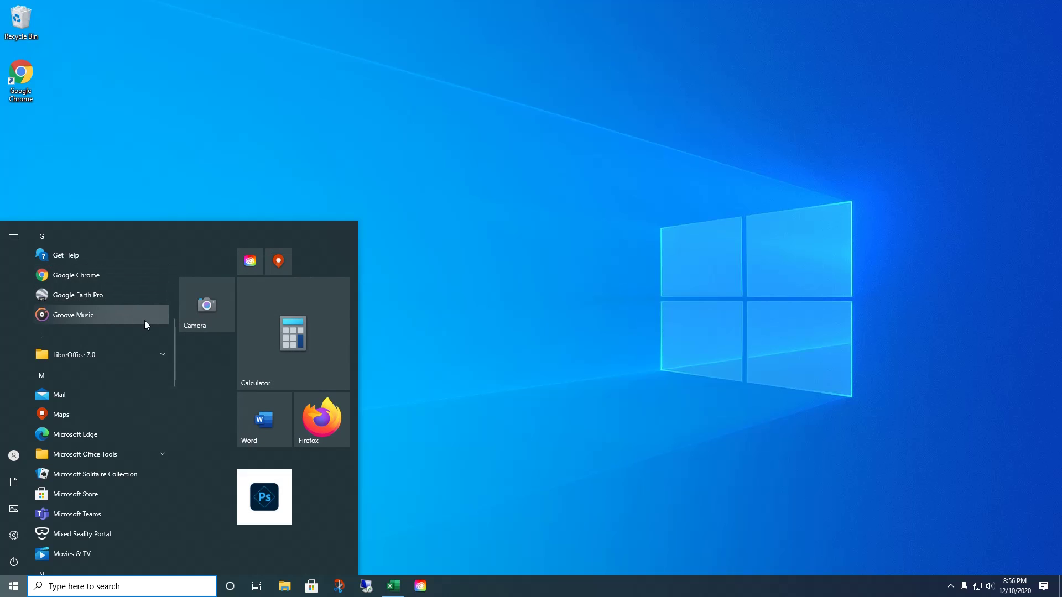
# Open the app settings of Camera from its Start tile.
pyautogui.rightClick(230, 297)
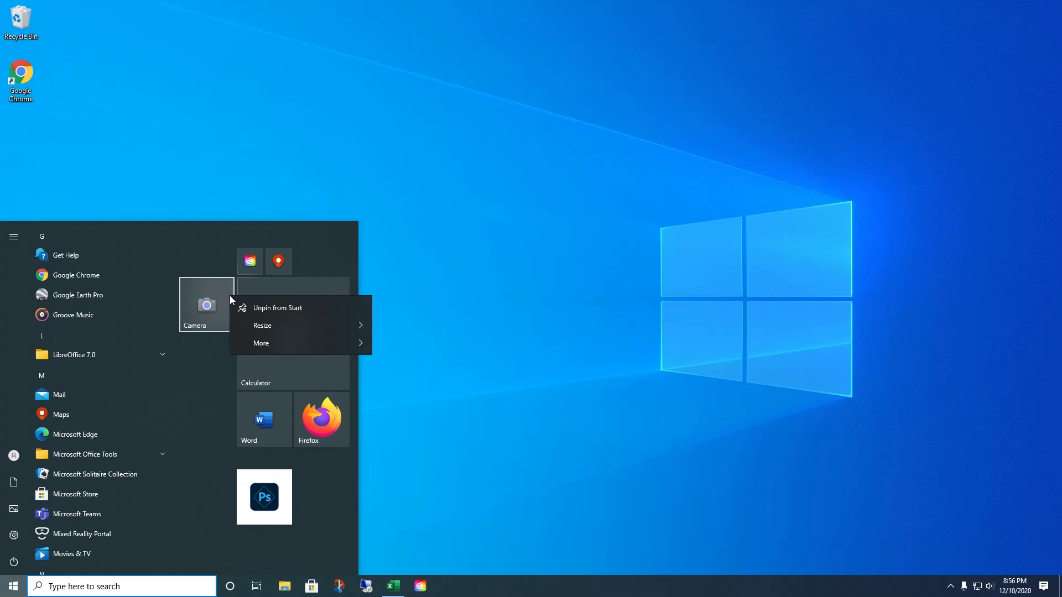
pyautogui.moveTo(270, 344)
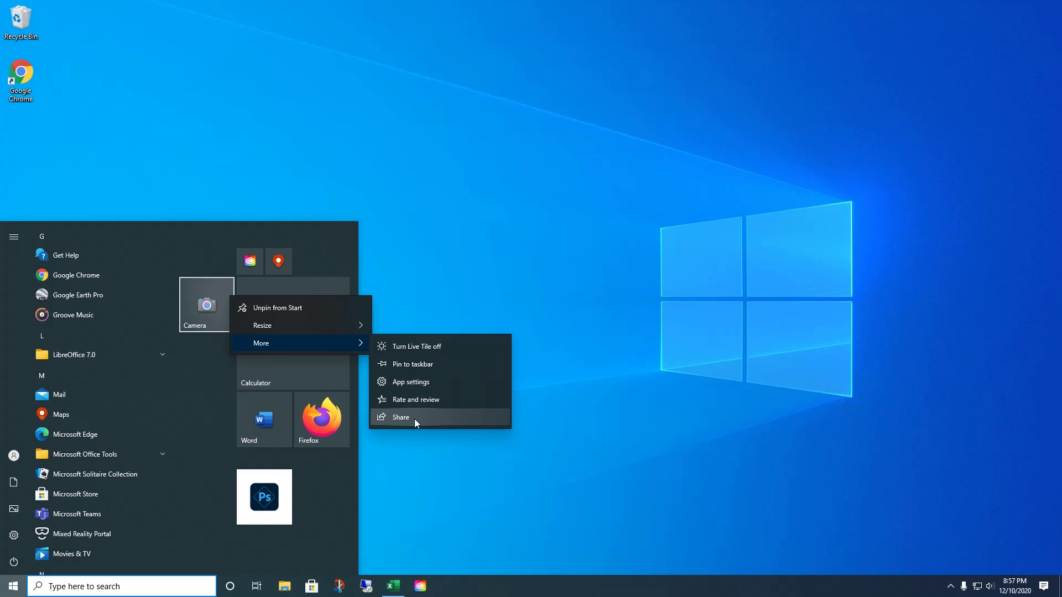
pyautogui.click(396, 383)
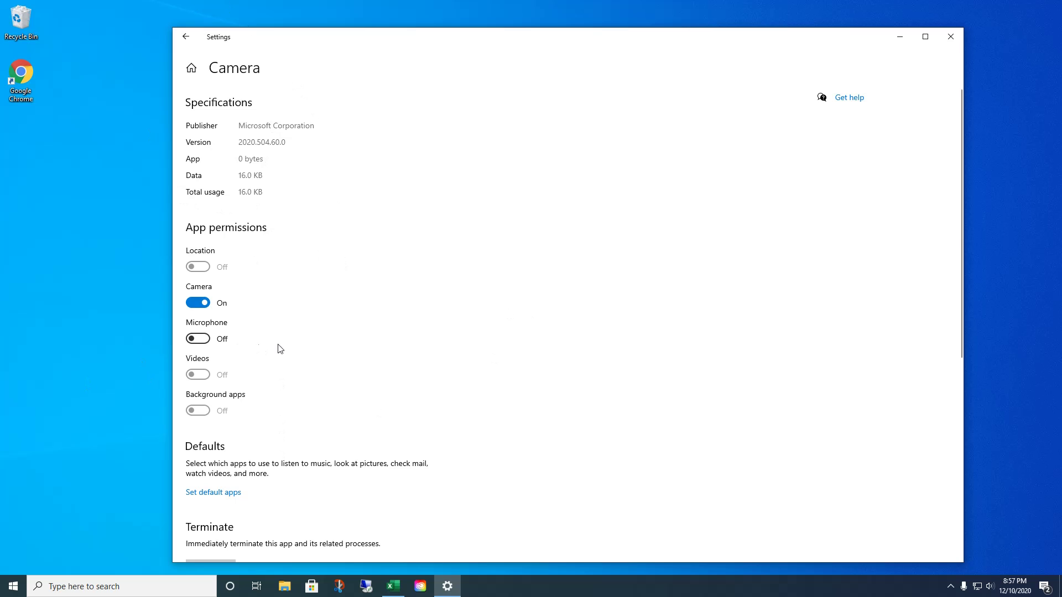
# Look through the rest of the Camera app settings, including Defaults, Terminate and Reset, and close the Settings window.
pyautogui.scroll(-5, 339, 305)
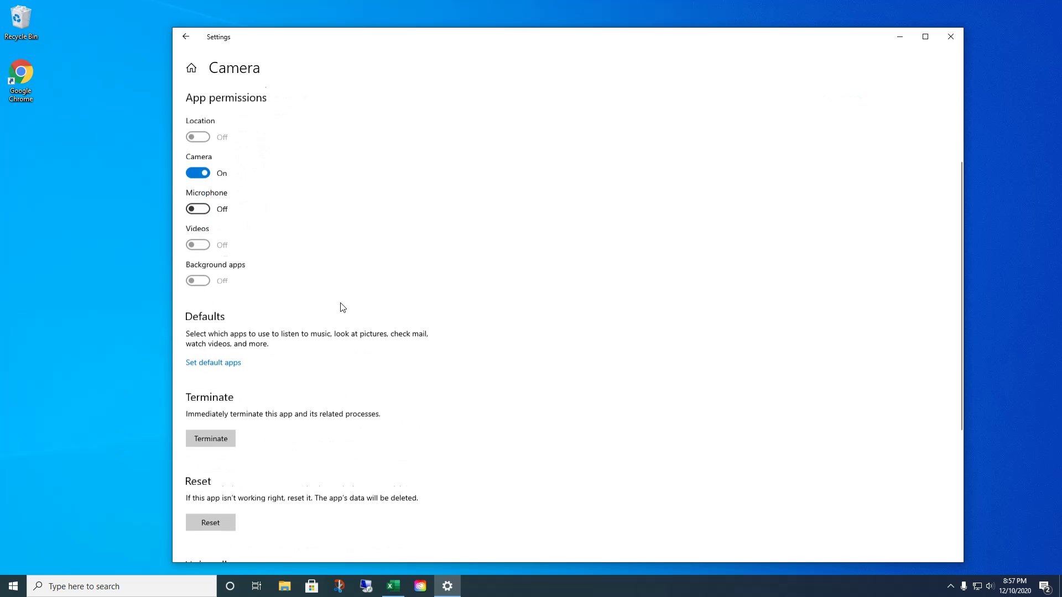
pyautogui.click(951, 36)
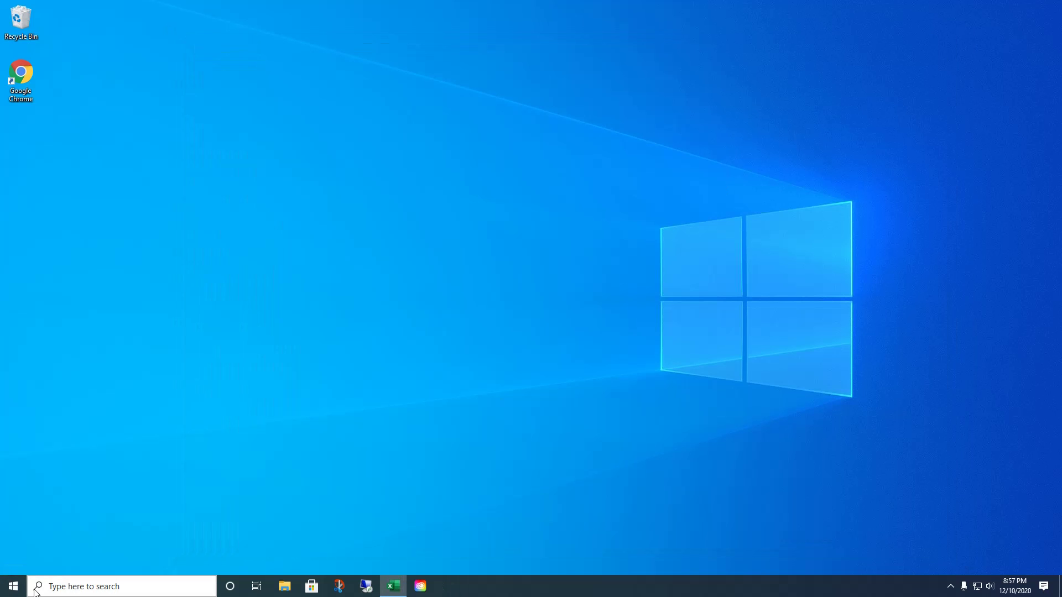
# Examine the resize and additional options offered for the Word tile in the Start menu.
pyautogui.click(2, 591)
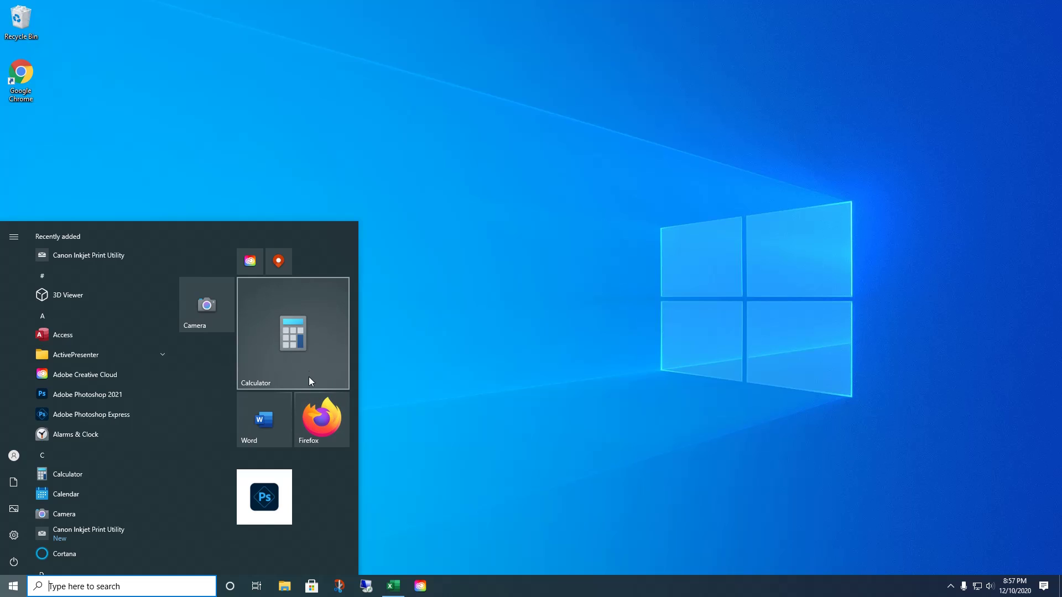
pyautogui.rightClick(270, 423)
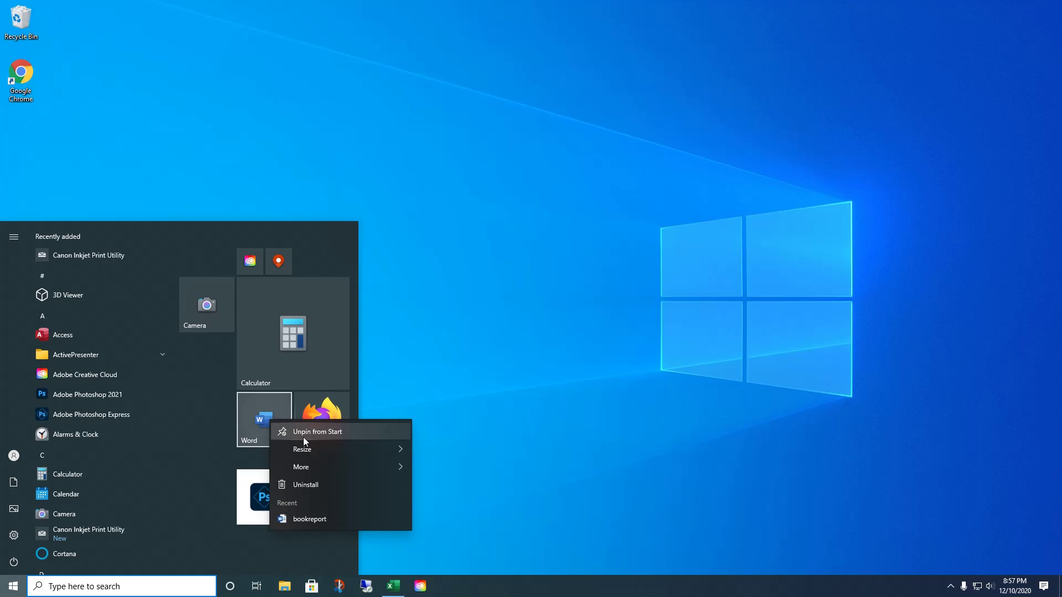
pyautogui.moveTo(303, 450)
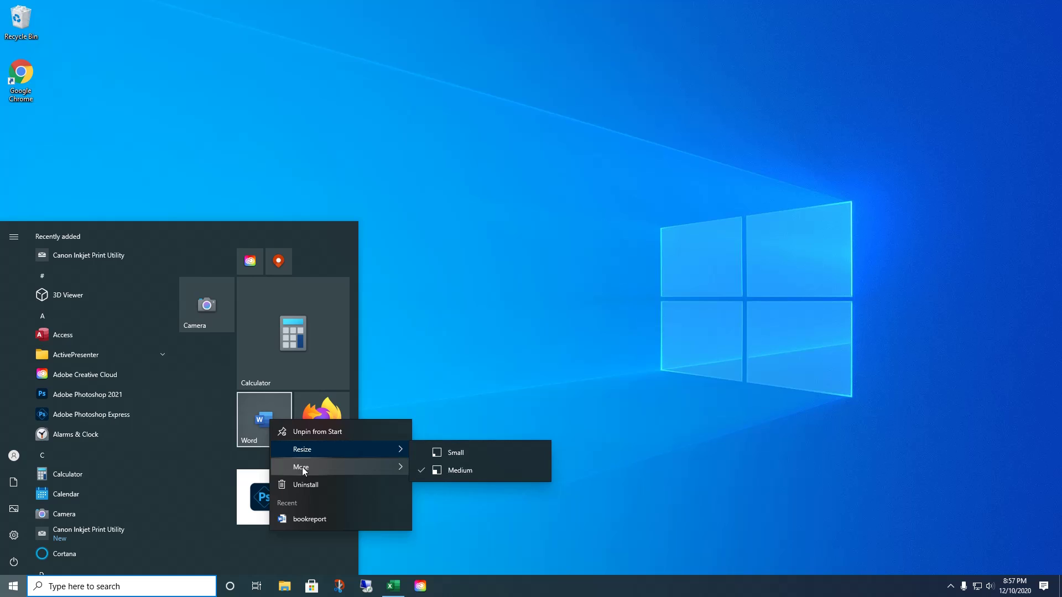
pyautogui.moveTo(303, 469)
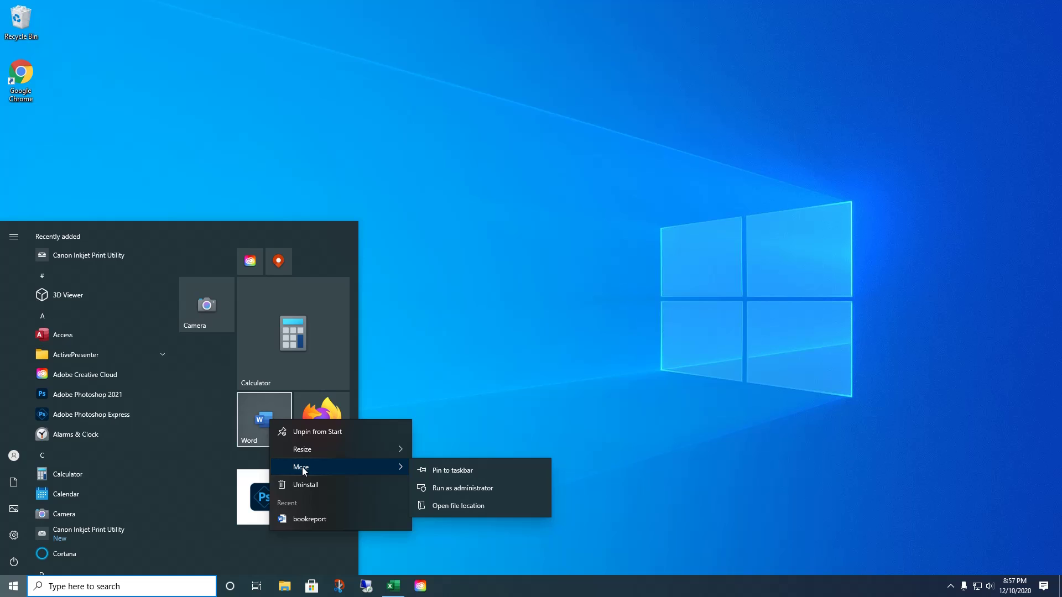
pyautogui.moveTo(365, 468)
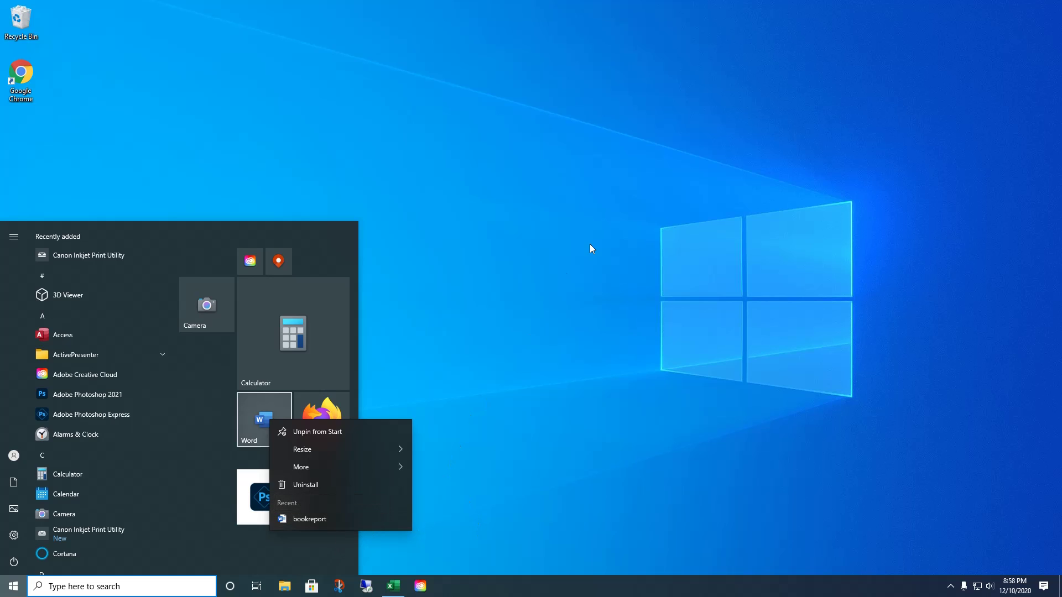
pyautogui.press('Escape')
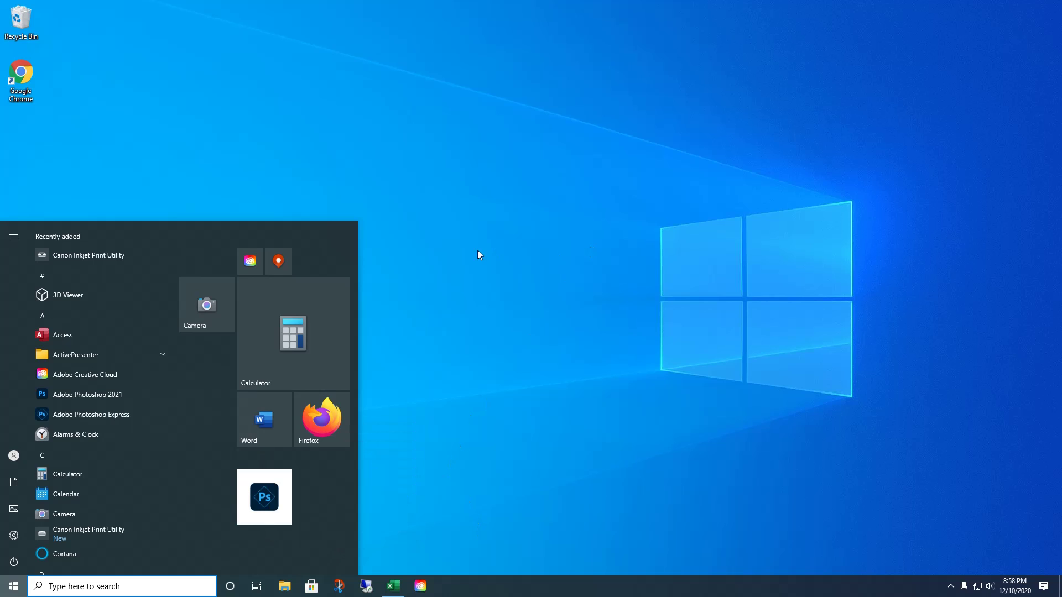
# Unpin the Firefox and Photoshop Express tiles from Start.
pyautogui.rightClick(341, 400)
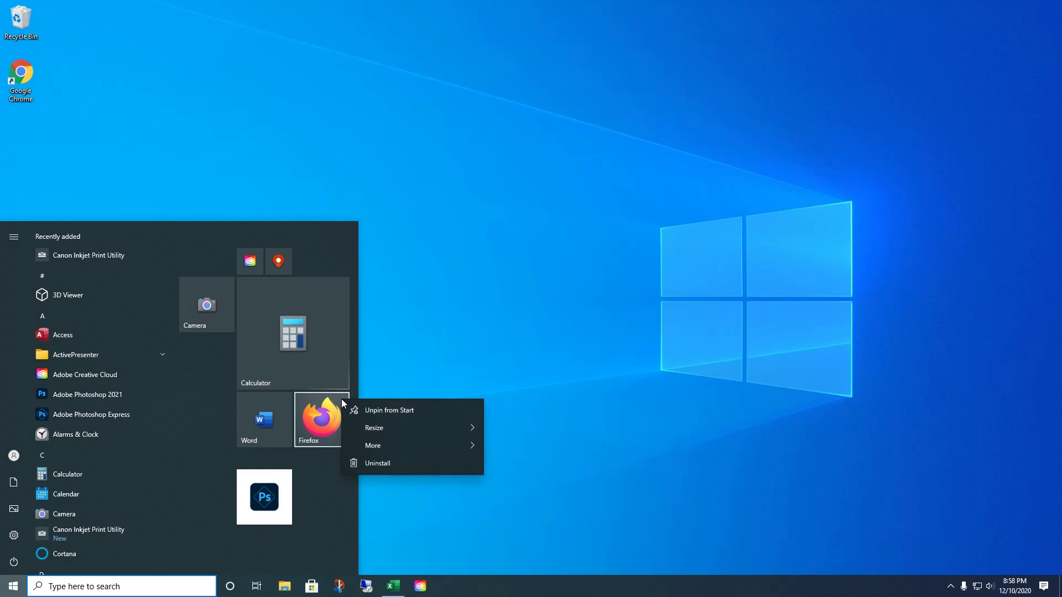
pyautogui.click(368, 412)
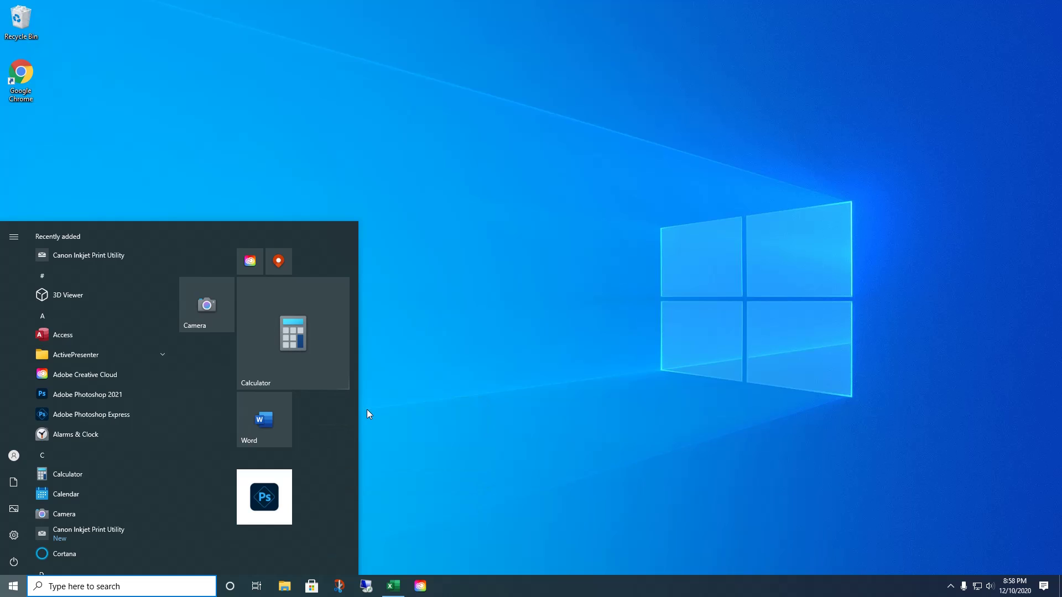
pyautogui.rightClick(275, 483)
pyautogui.click(310, 498)
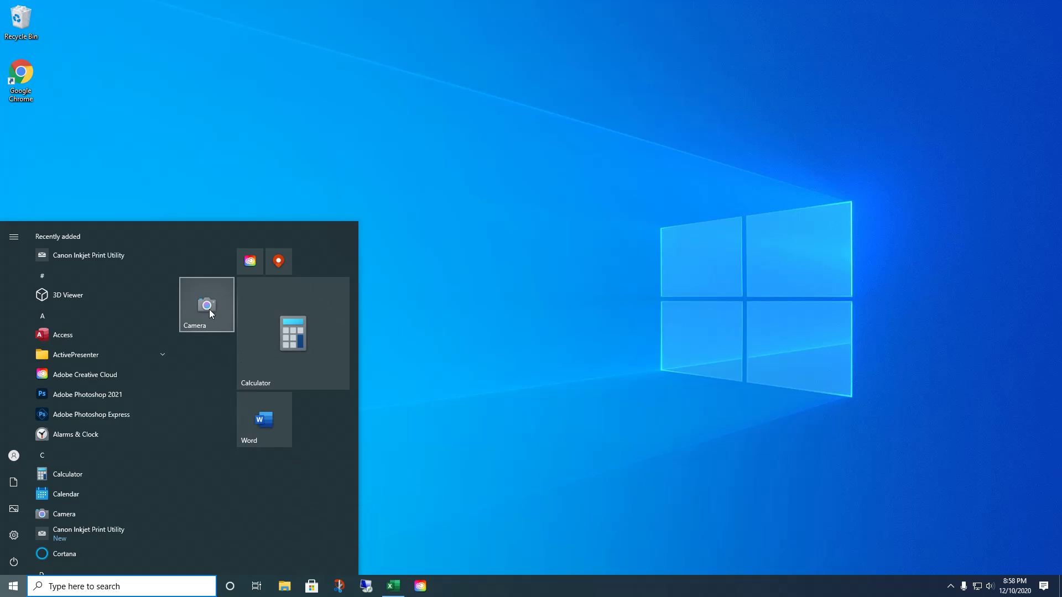
# Resize the Calculator tile in the Start menu to Wide.
pyautogui.rightClick(337, 361)
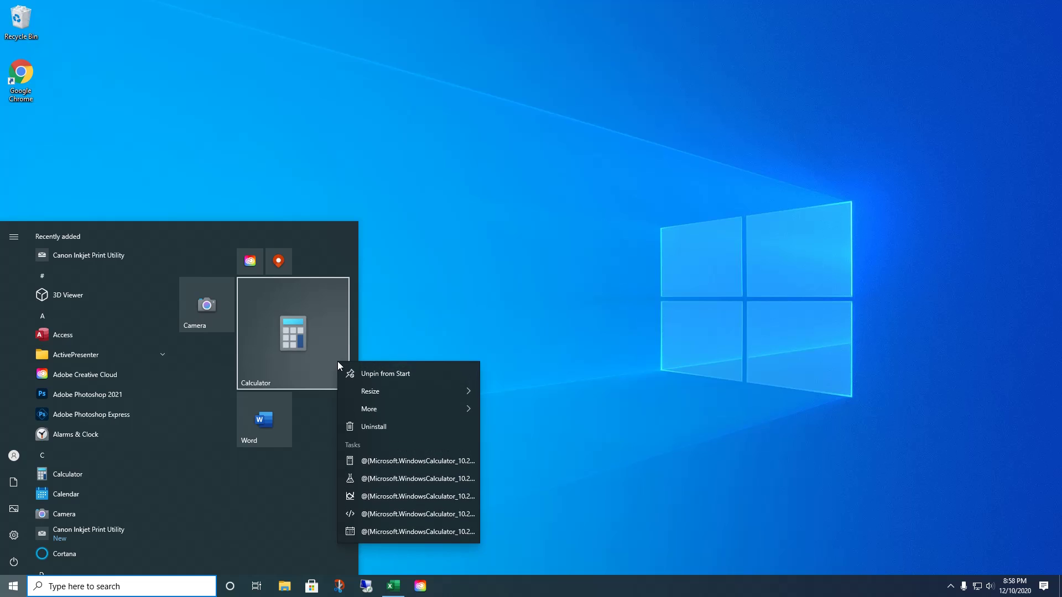
pyautogui.moveTo(362, 392)
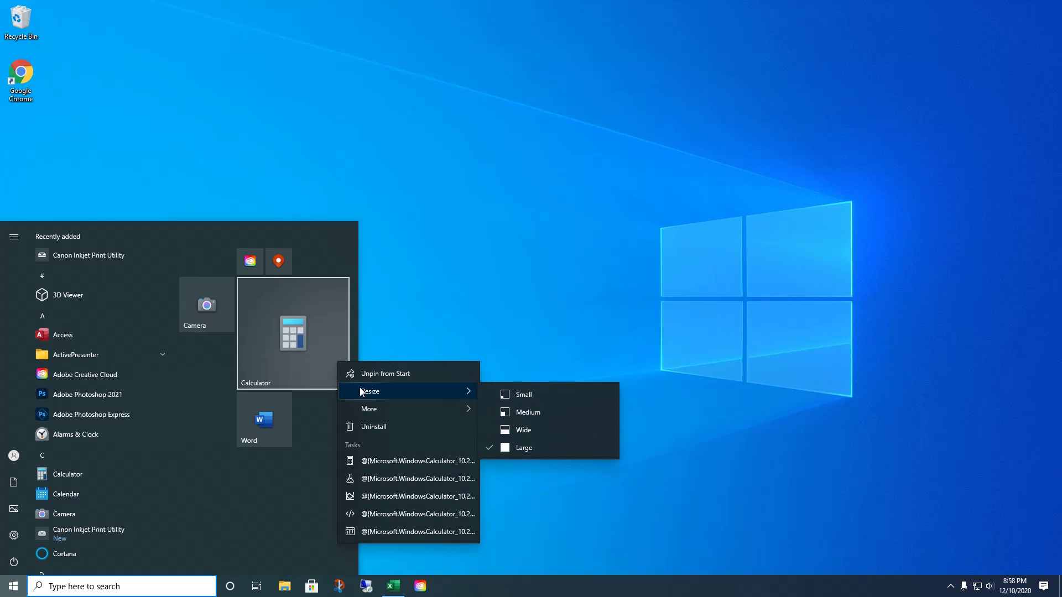
pyautogui.click(507, 429)
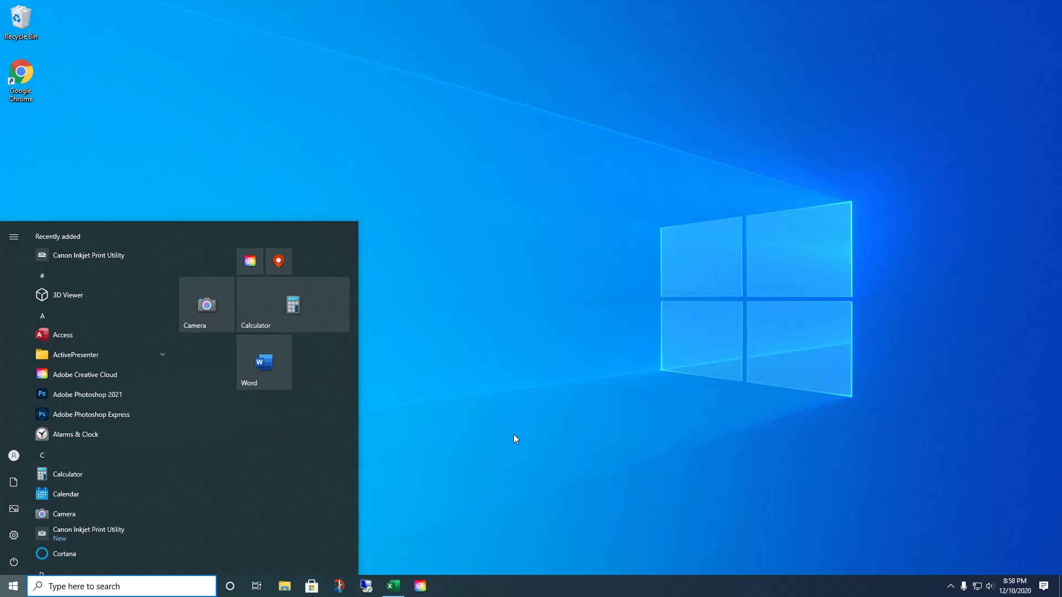
# Resize the Calculator tile to Small and move it directly beside the Maps tile.
pyautogui.rightClick(320, 310)
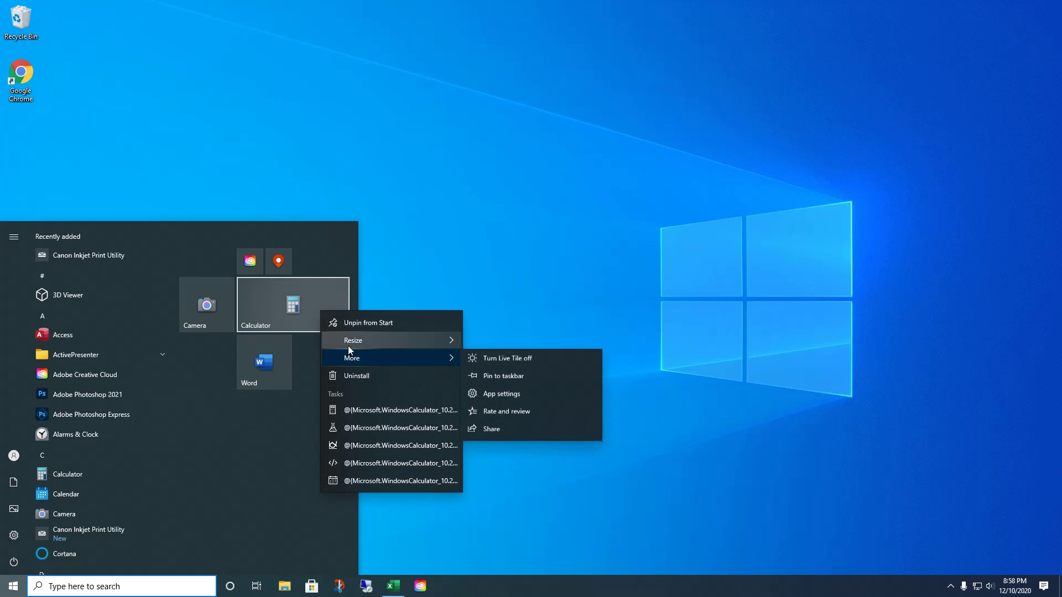
pyautogui.moveTo(348, 347)
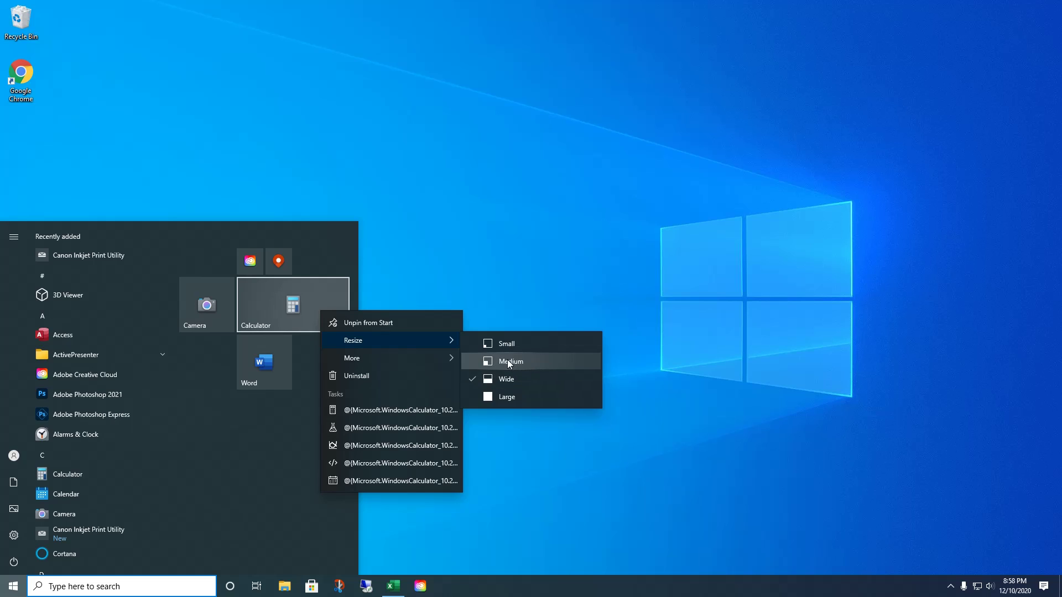
pyautogui.click(504, 343)
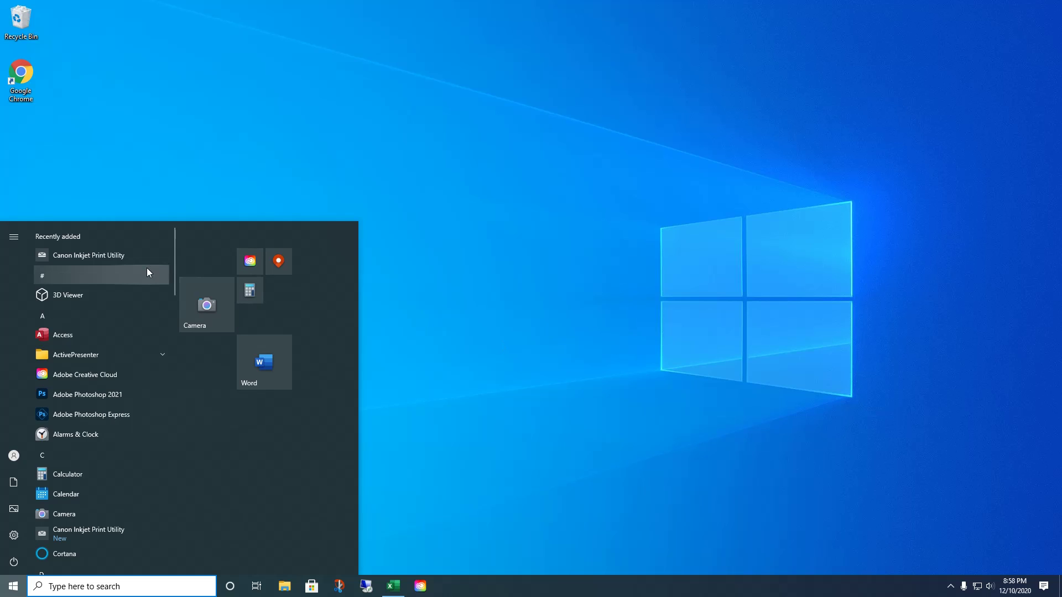
pyautogui.moveTo(250, 288); pyautogui.dragTo(302, 263)
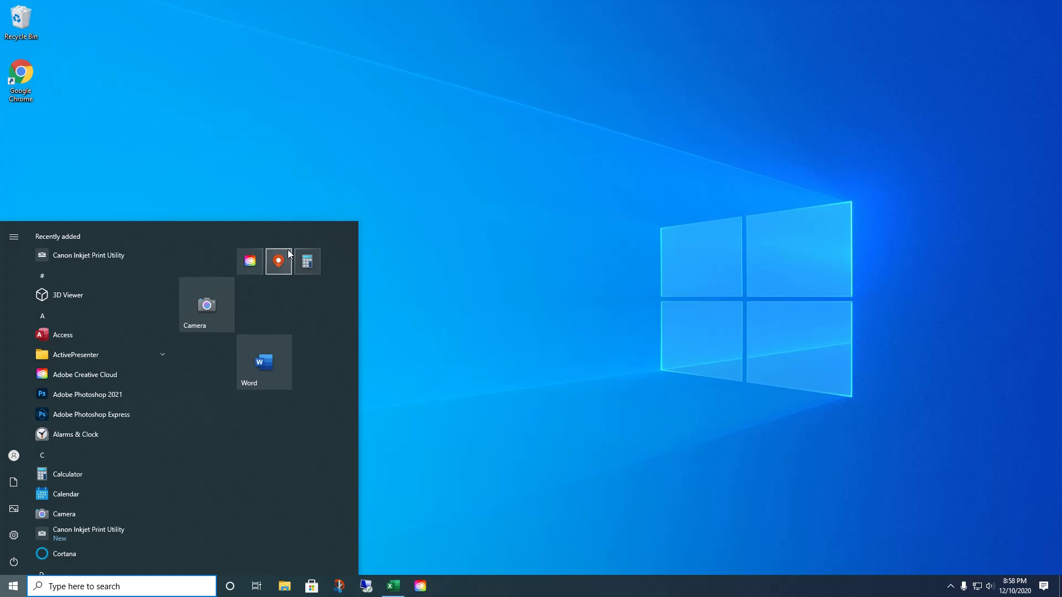
# Unpin the Camera, Adobe Creative Cloud and Maps tiles from Start.
pyautogui.rightClick(193, 313)
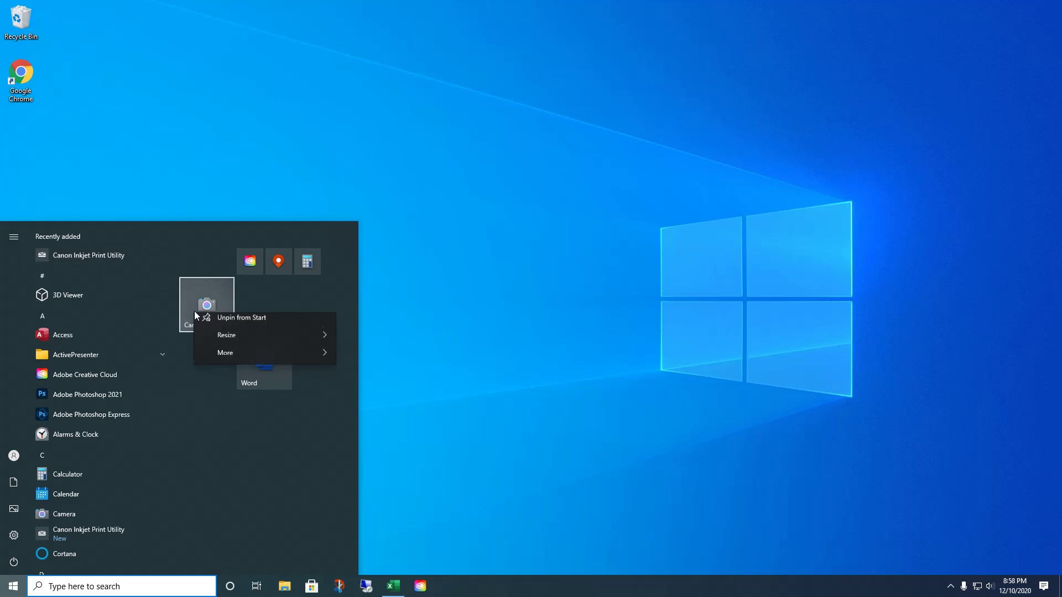
pyautogui.click(223, 325)
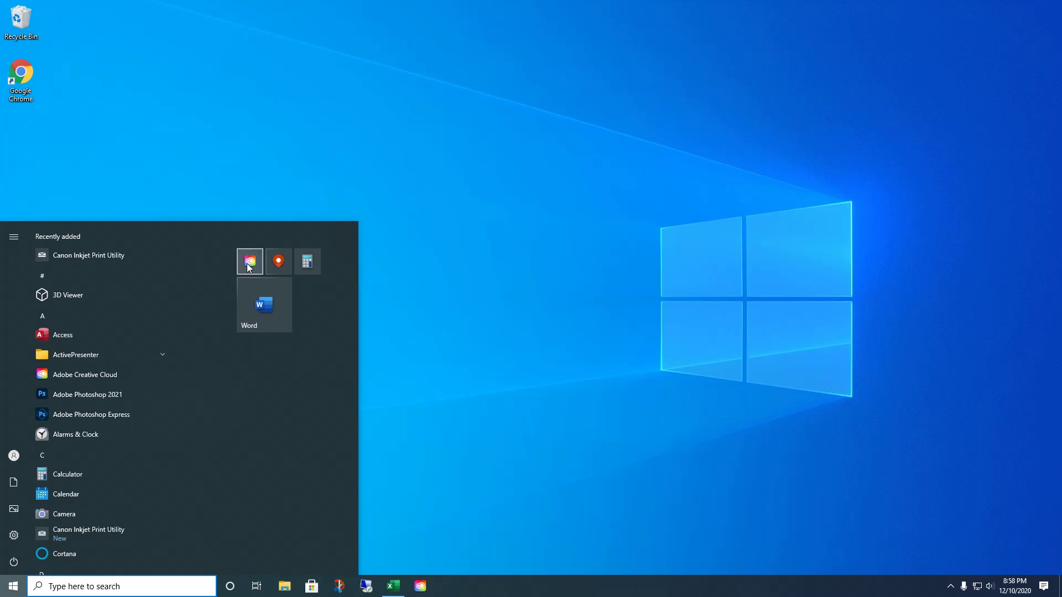
pyautogui.rightClick(247, 263)
pyautogui.click(271, 276)
pyautogui.rightClick(273, 265)
pyautogui.click(285, 278)
# Unpin the remaining Calculator and Word tiles from Start and close the Start menu.
pyautogui.rightClick(304, 259)
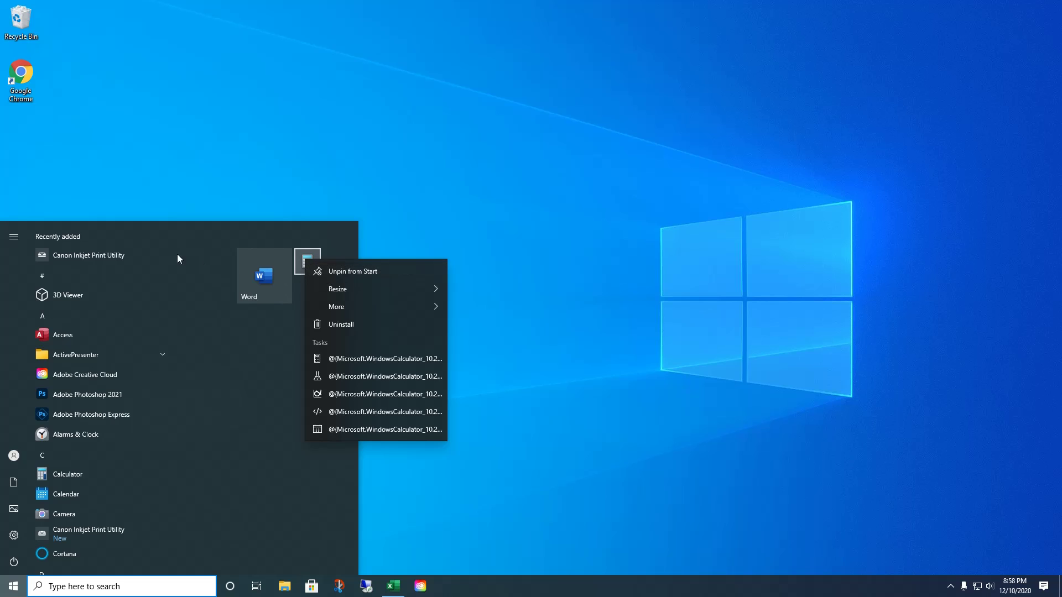
pyautogui.click(347, 276)
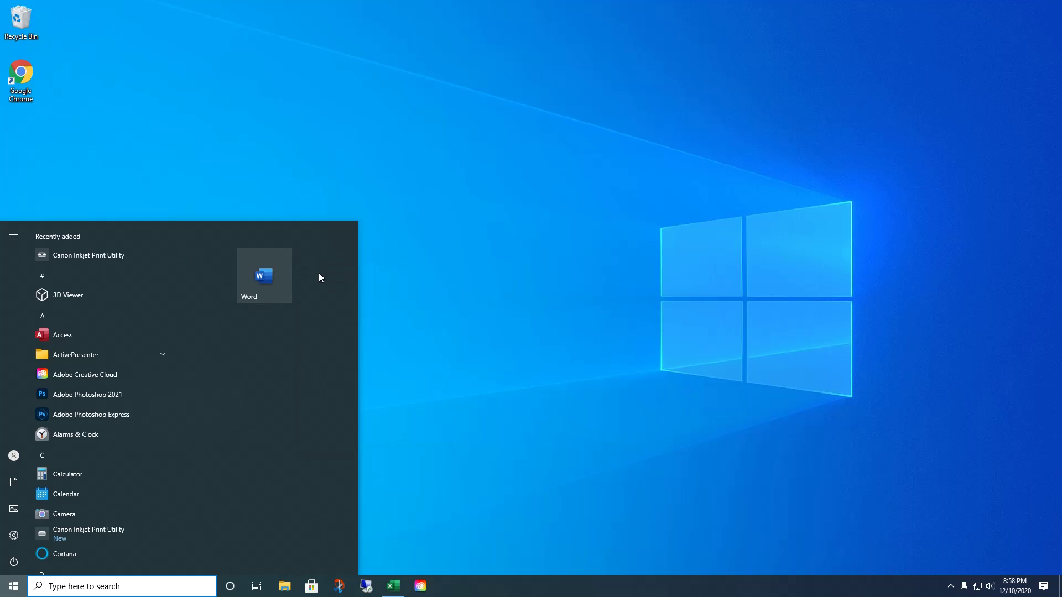
pyautogui.rightClick(272, 267)
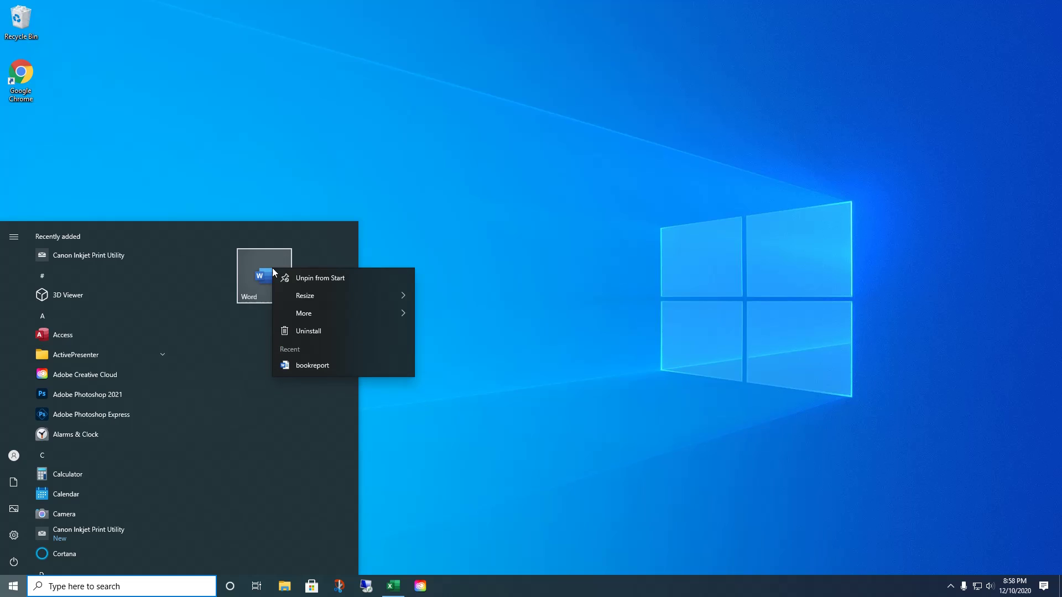
pyautogui.click(326, 283)
pyautogui.click(400, 256)
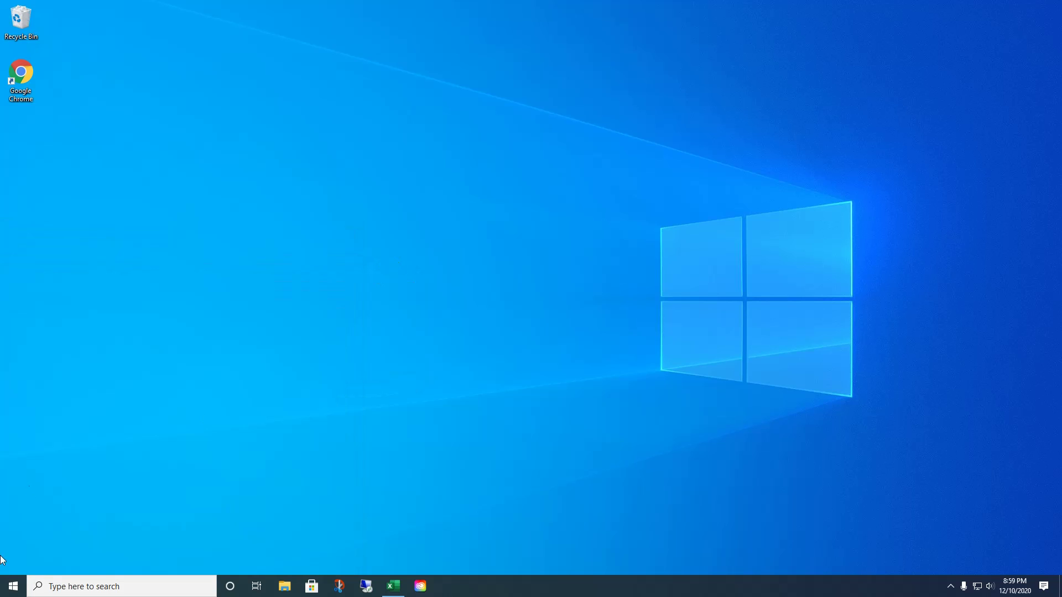
# Pin Calendar from the app list to Start as a new tile and close the Start menu.
pyautogui.click(13, 586)
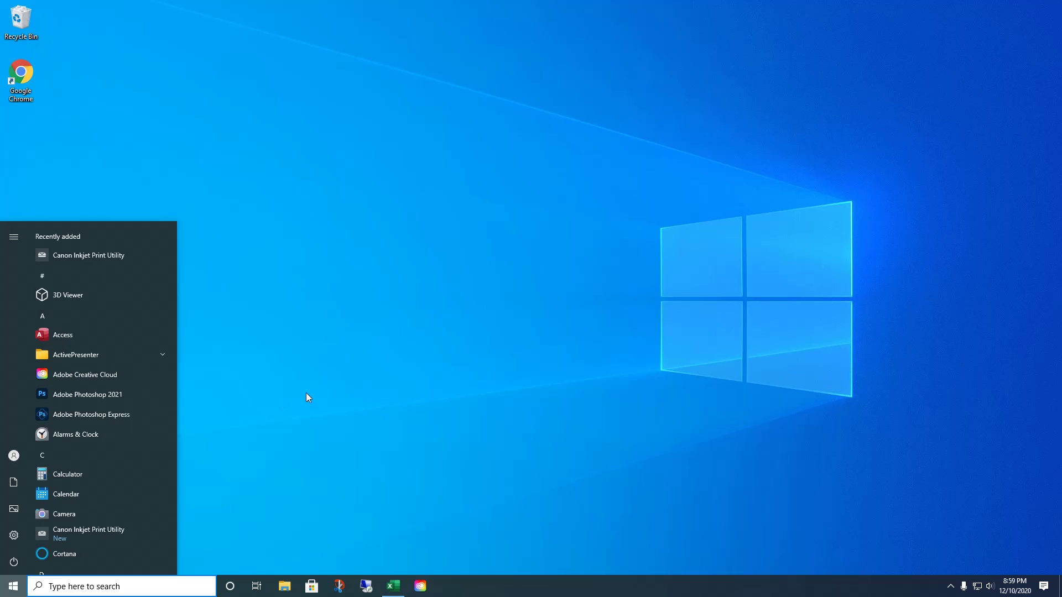
pyautogui.rightClick(43, 495)
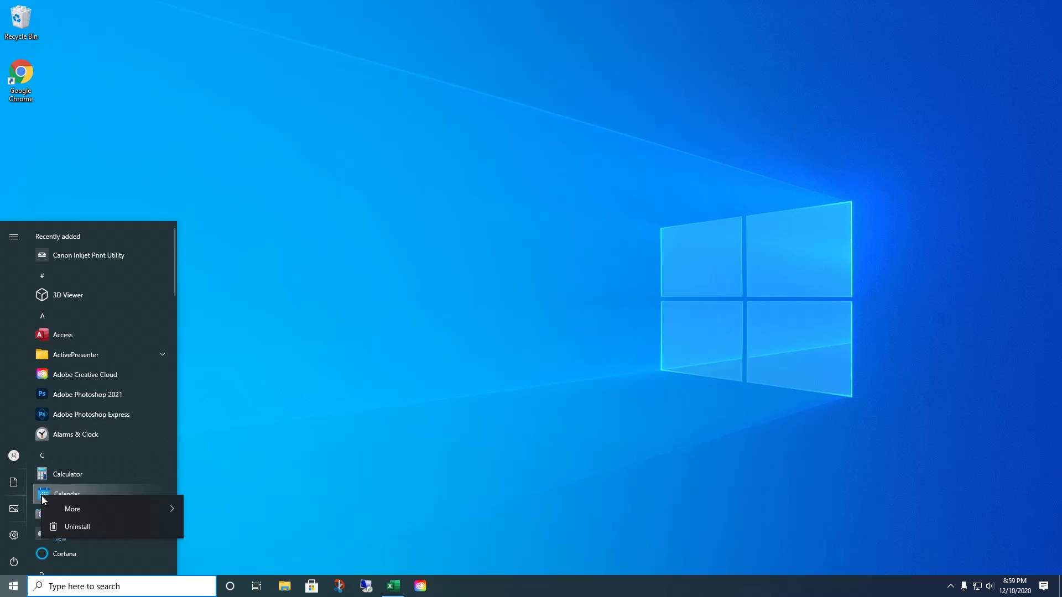
pyautogui.click(91, 509)
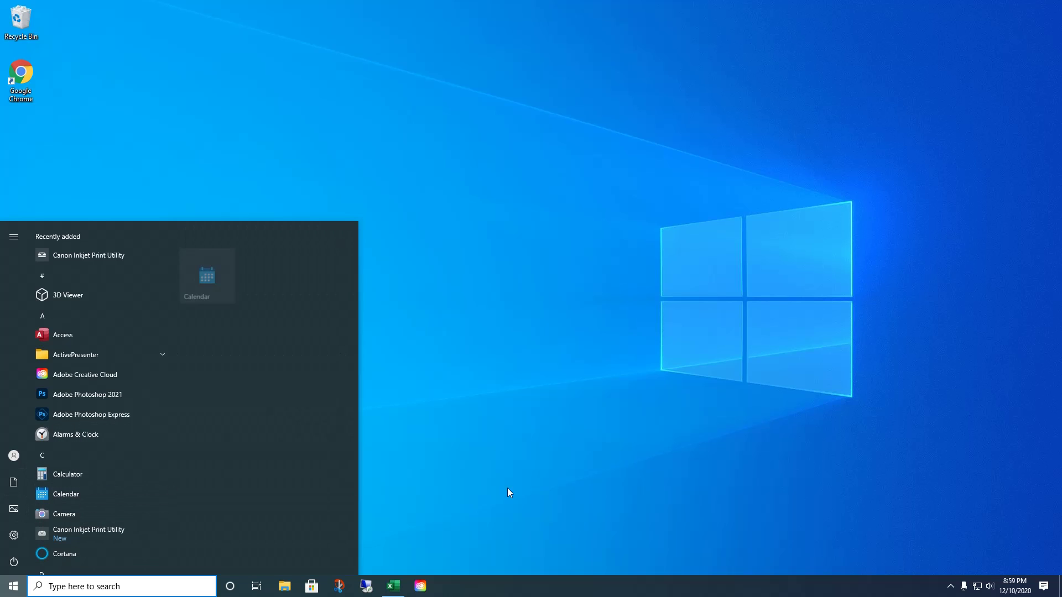
pyautogui.click(501, 383)
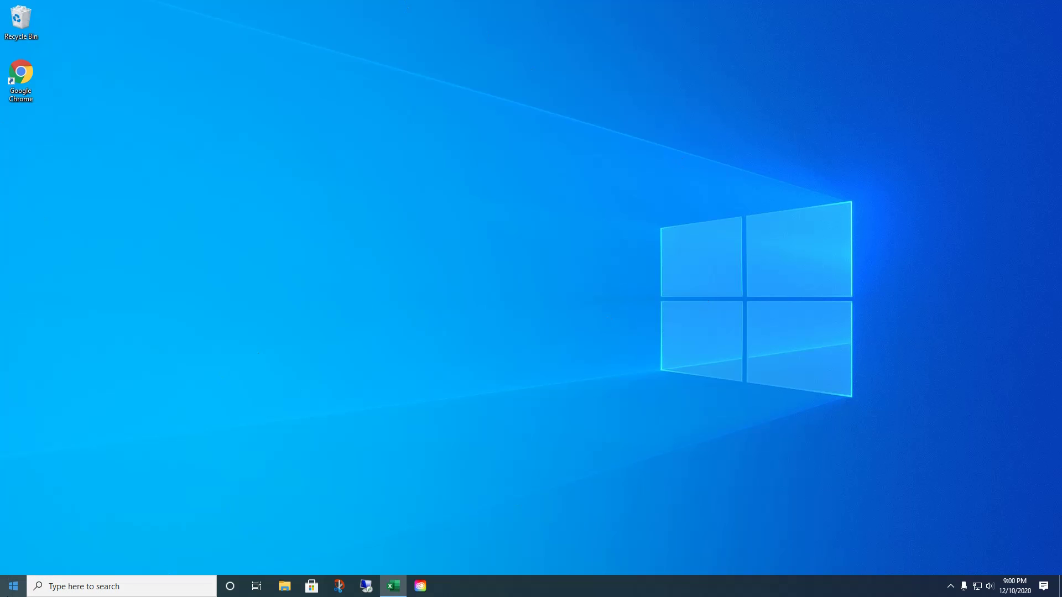
# Find Outlook in the Start menu's app list and pin it to Start.
pyautogui.click(14, 586)
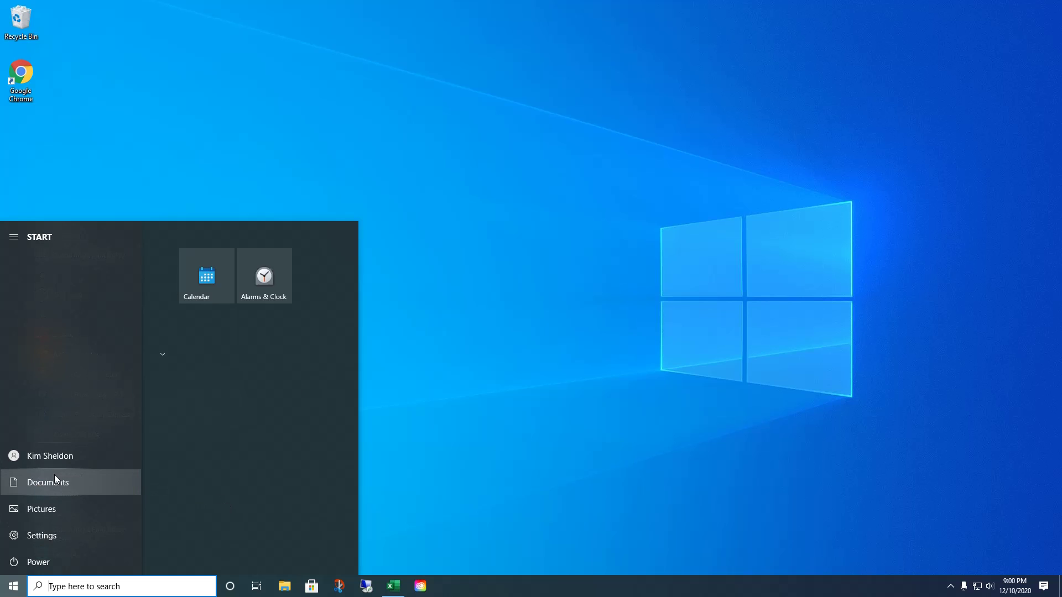
pyautogui.scroll(-10, 138, 474)
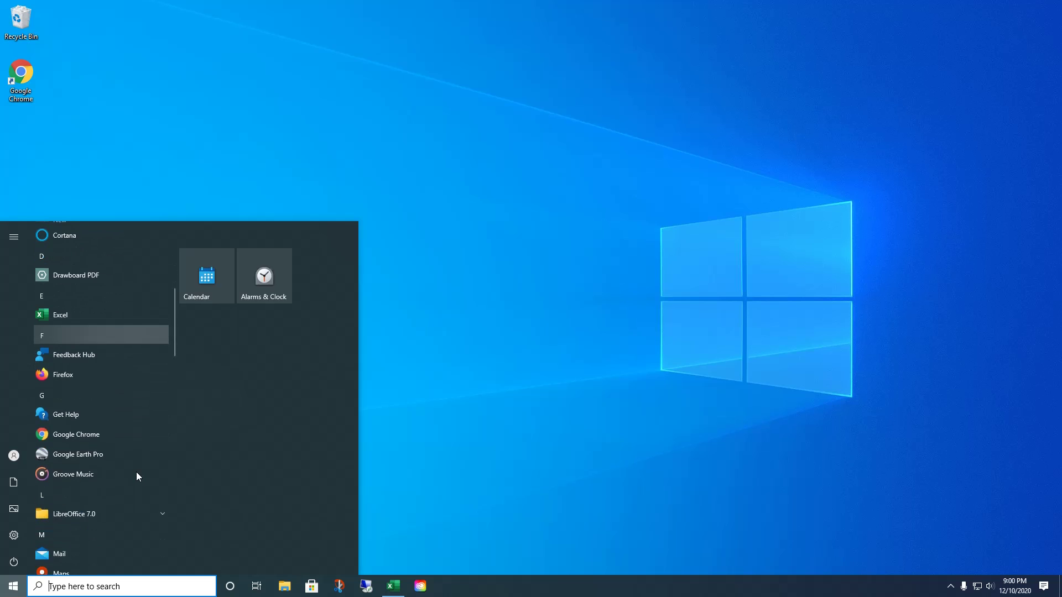
pyautogui.scroll(-4, 136, 474)
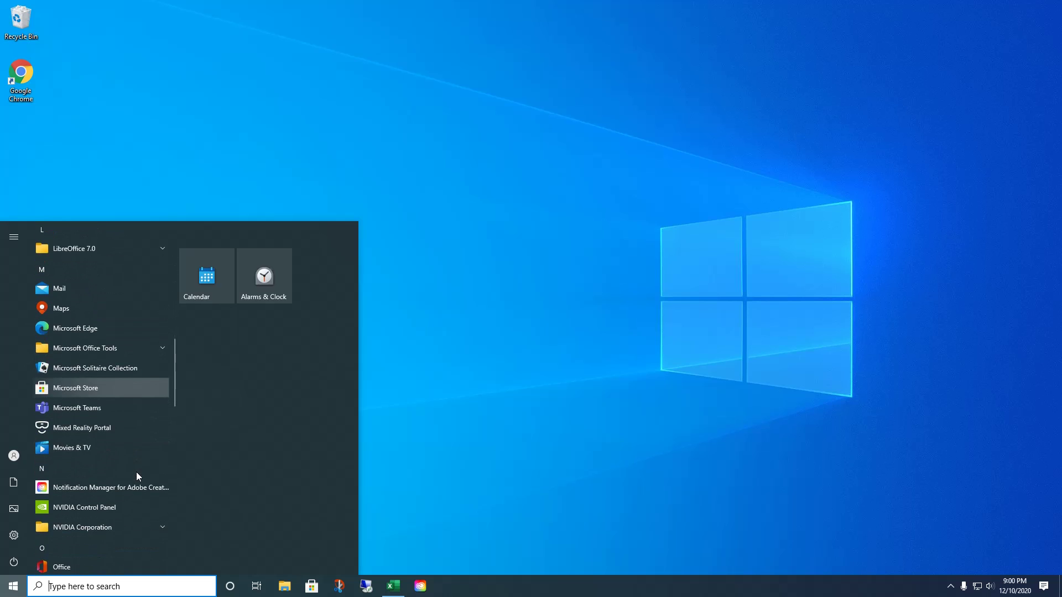
pyautogui.scroll(-4, 136, 472)
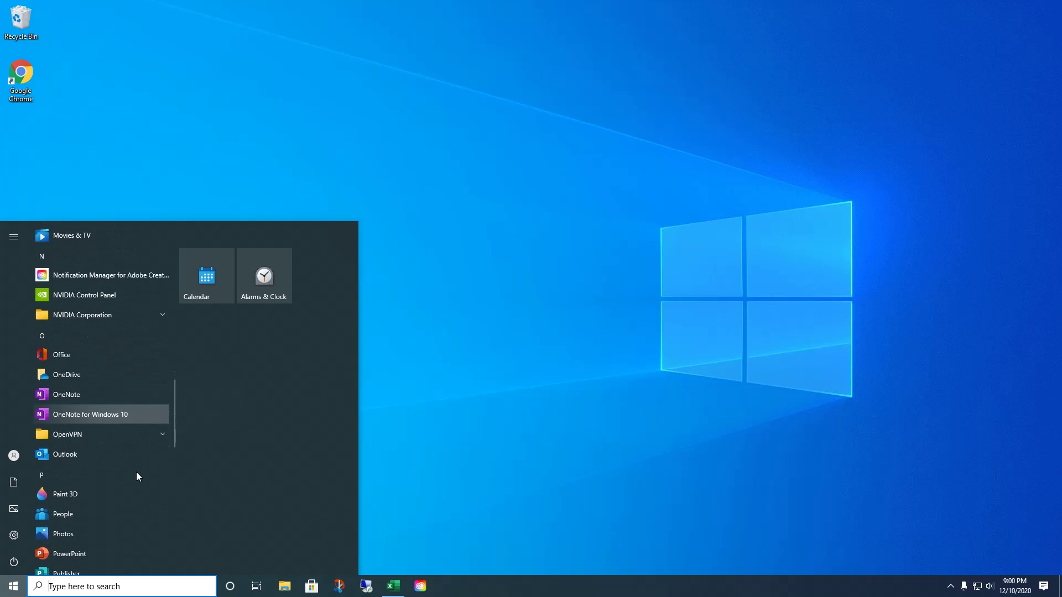
pyautogui.rightClick(94, 455)
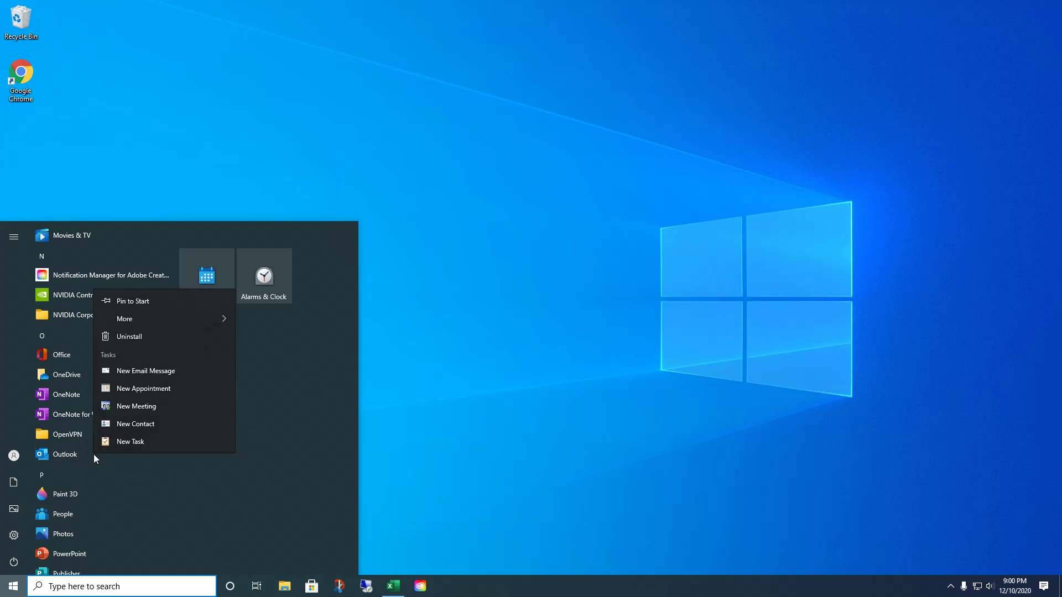
pyautogui.click(193, 303)
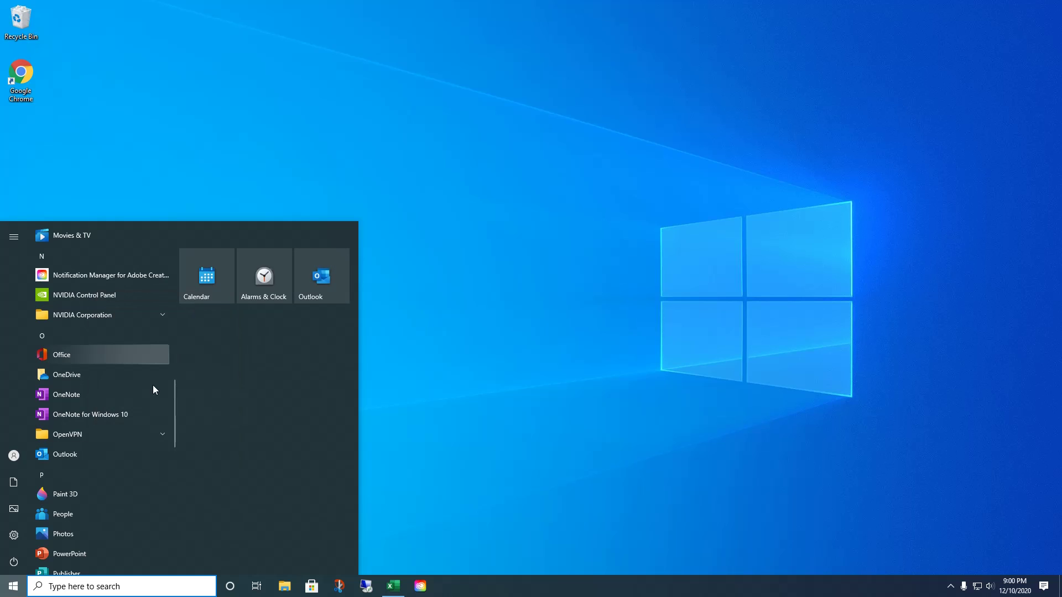
# Pin Outlook from the Start menu's app list to the taskbar.
pyautogui.rightClick(69, 454)
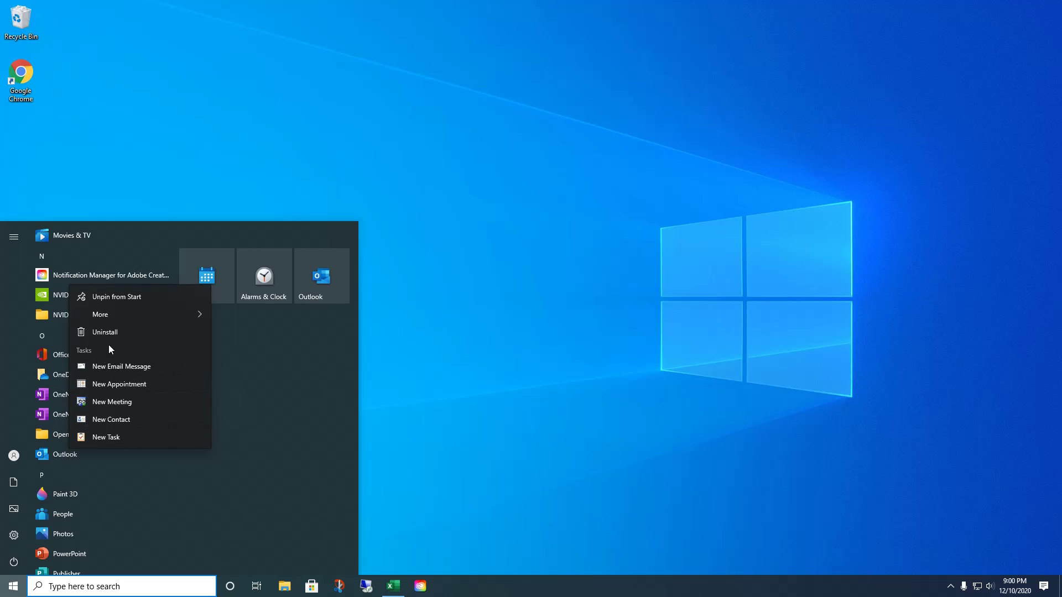
pyautogui.moveTo(125, 314)
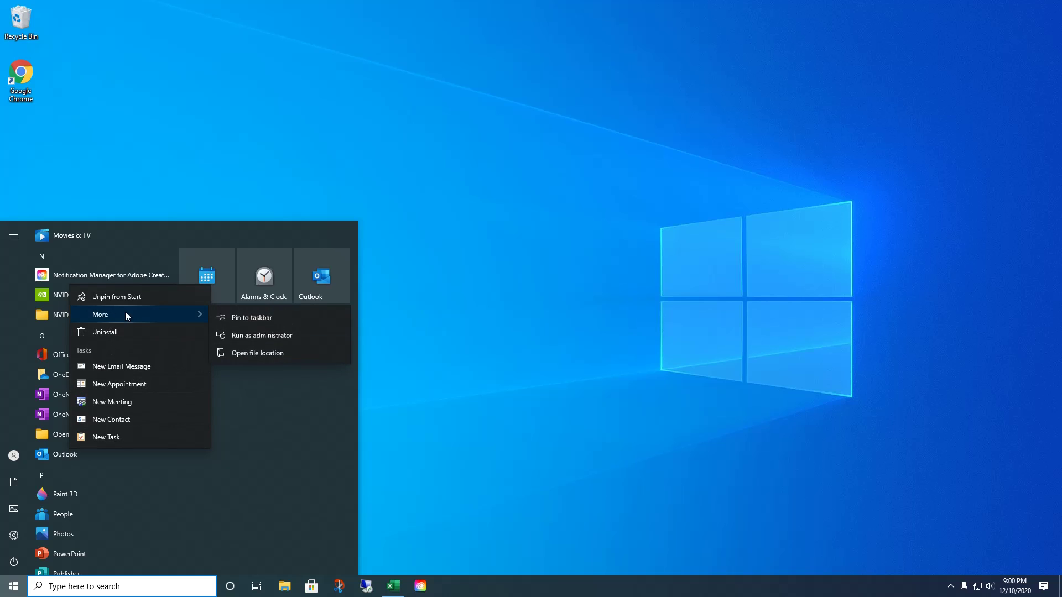
pyautogui.click(227, 320)
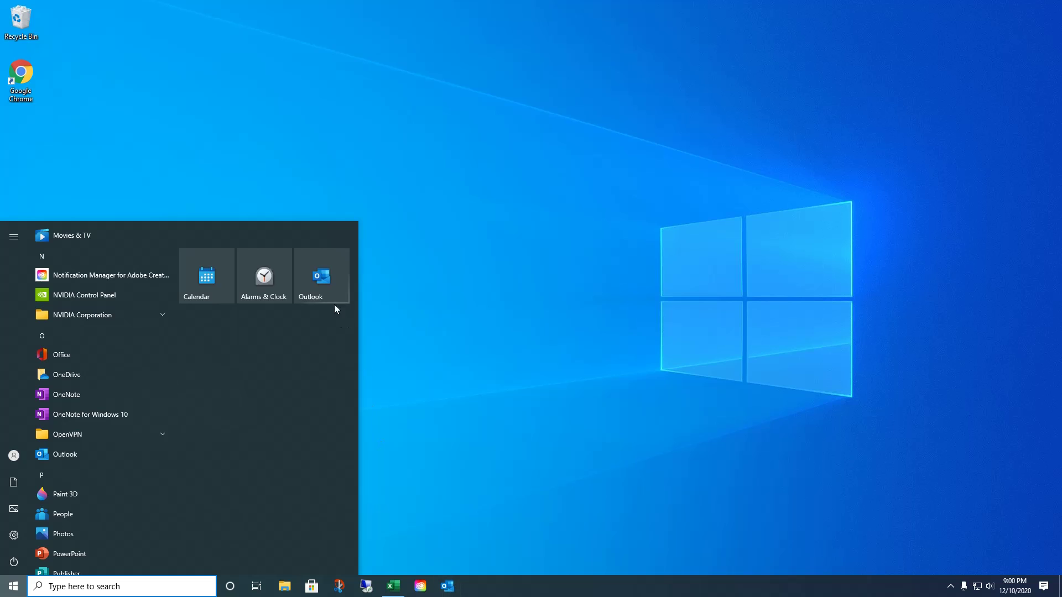
# Create an Outlook shortcut on the desktop from the Start menu's app list and move it to the desktop's upper edge.
pyautogui.click(58, 454)
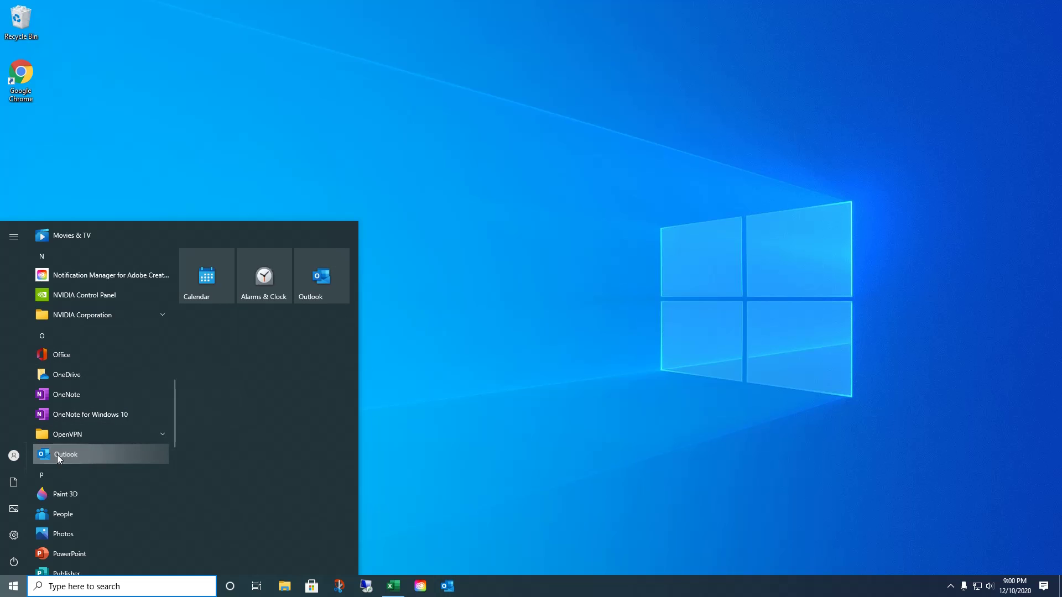
pyautogui.moveTo(57, 455); pyautogui.dragTo(538, 443)
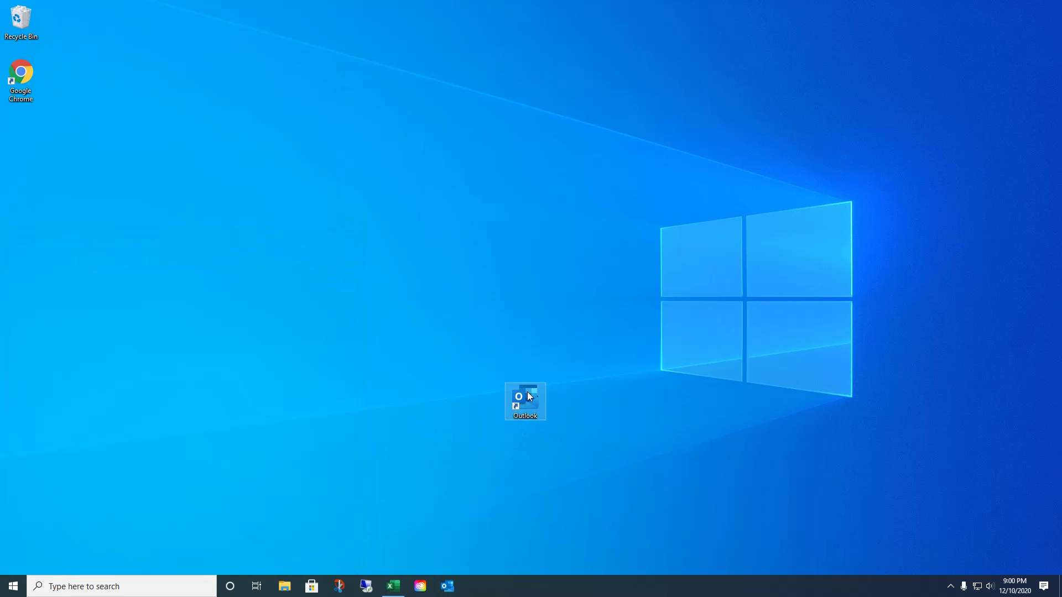
pyautogui.moveTo(527, 392); pyautogui.dragTo(476, 190)
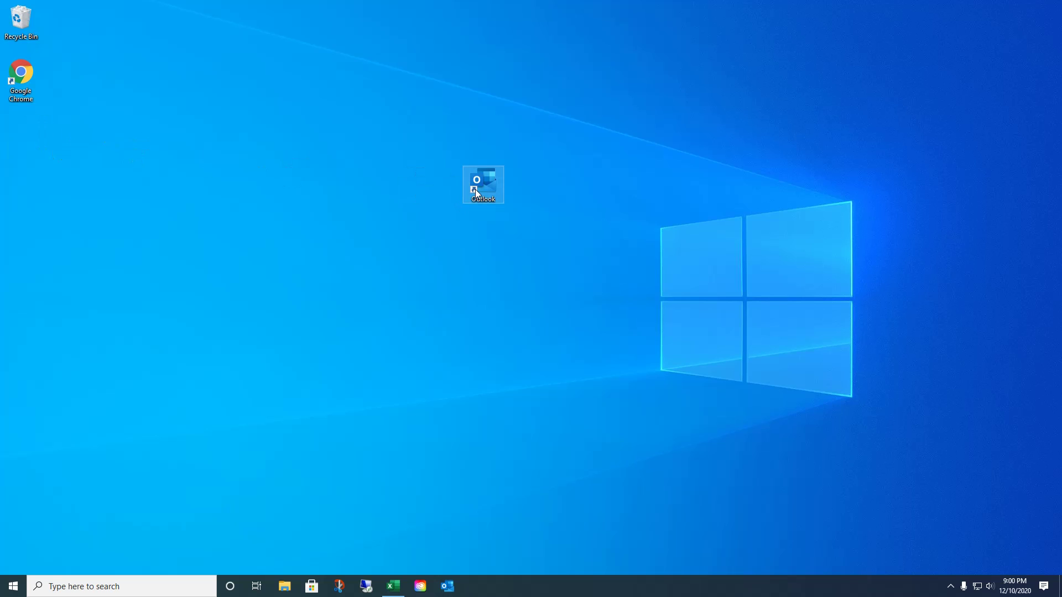
pyautogui.moveTo(470, 48); pyautogui.dragTo(471, 49)
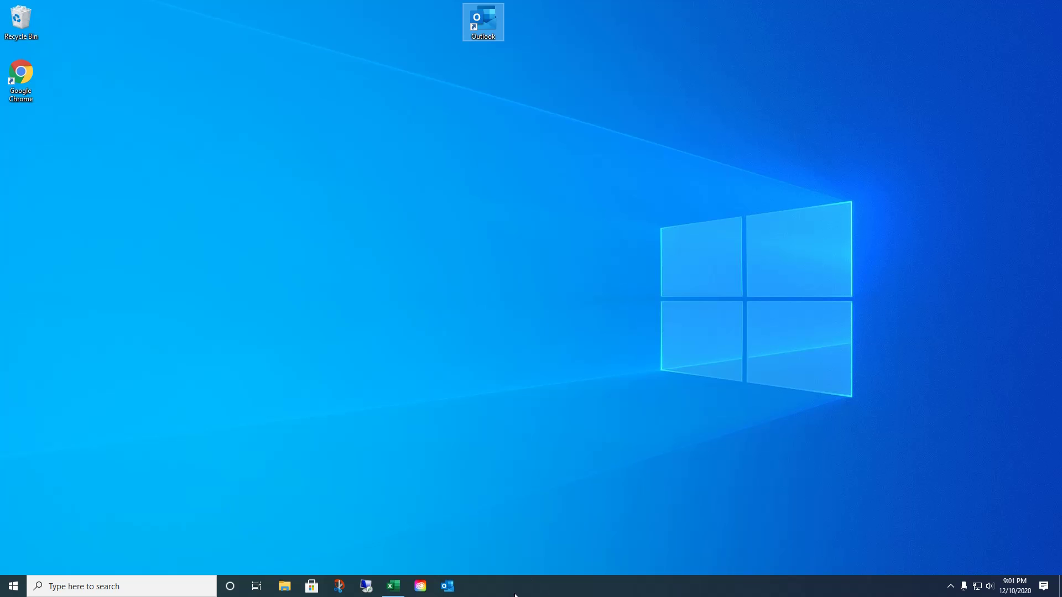
# Delete the Outlook shortcut from the desktop.
pyautogui.click(13, 586)
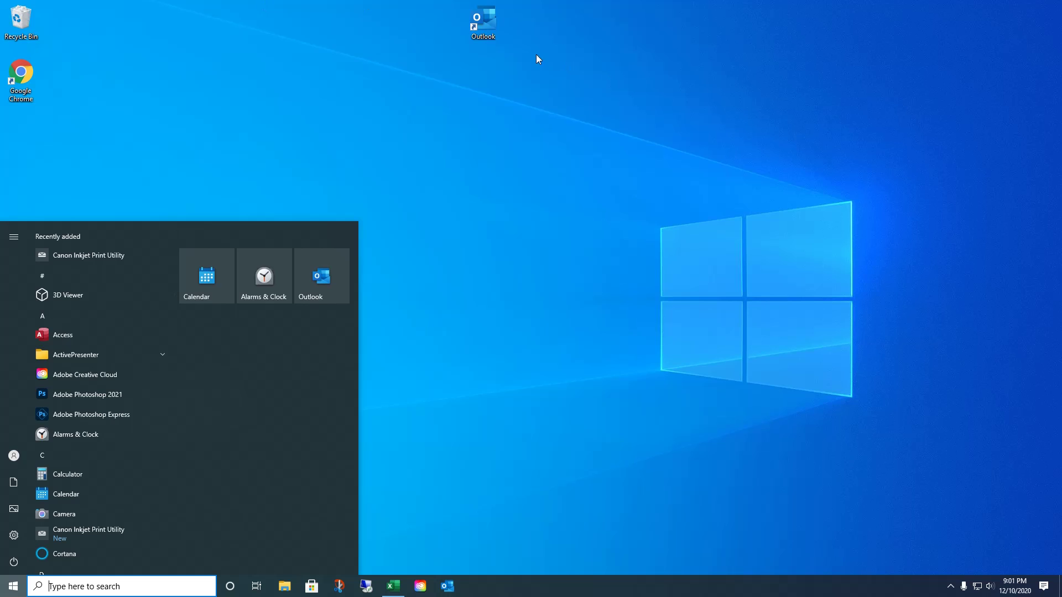
pyautogui.click(650, 120)
pyautogui.click(483, 26)
pyautogui.rightClick(481, 25)
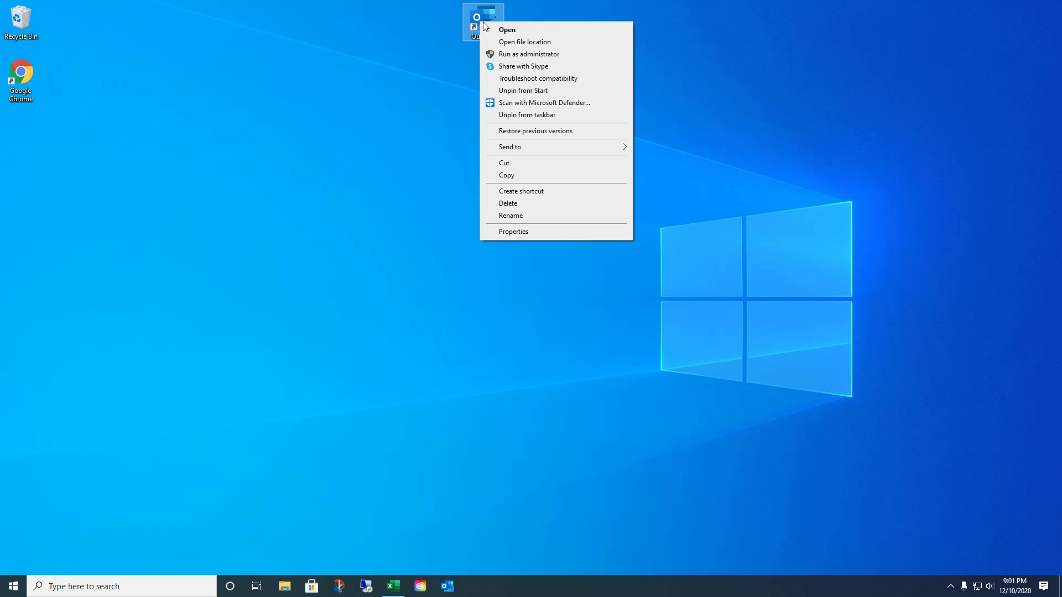
pyautogui.click(516, 204)
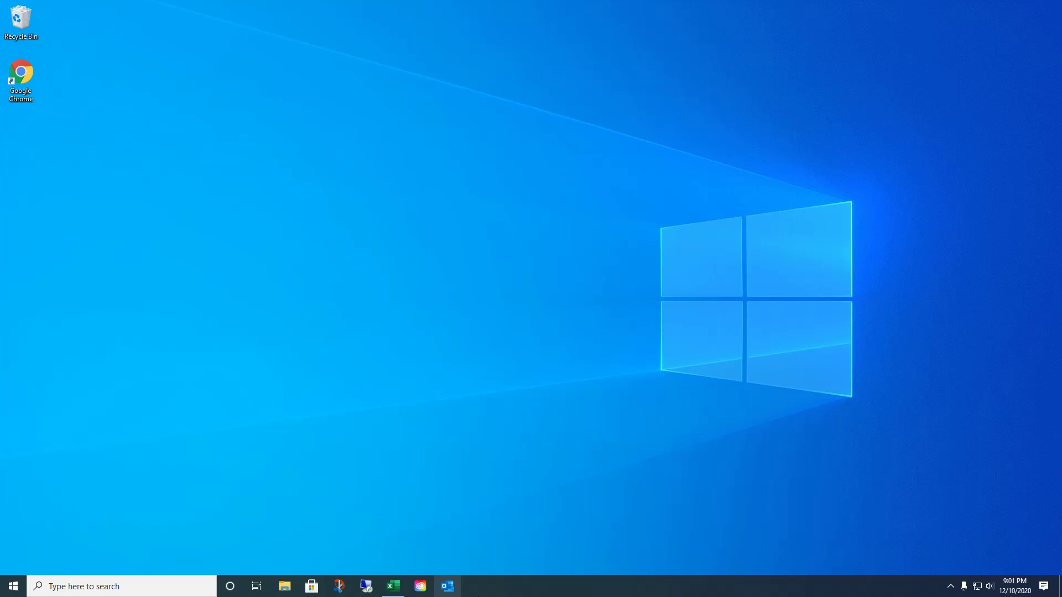
# Resize the Outlook tile in Start to Small and close the Start menu.
pyautogui.click(12, 586)
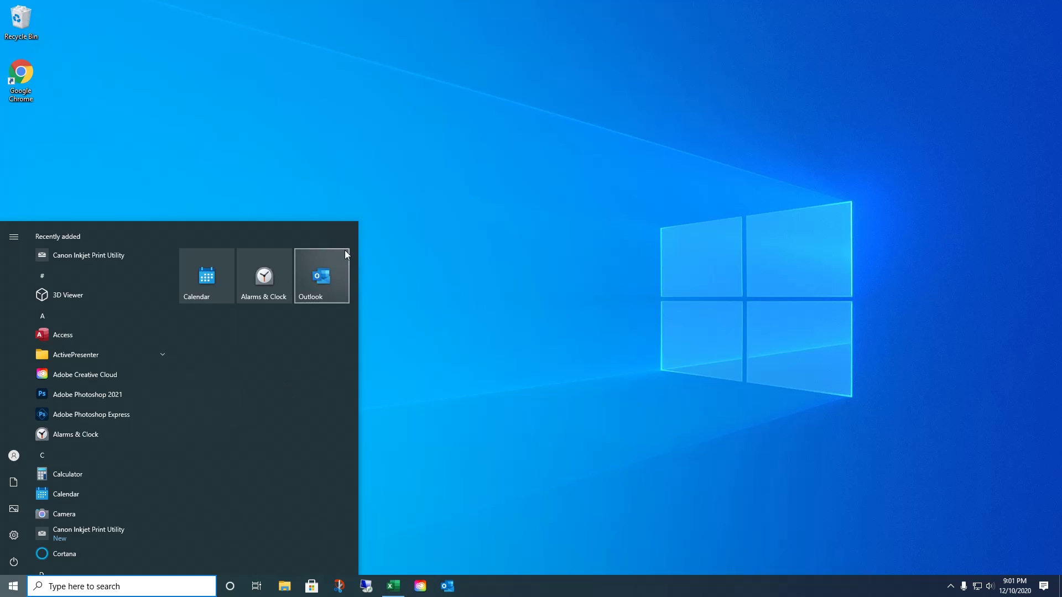
pyautogui.rightClick(326, 276)
pyautogui.moveTo(451, 304)
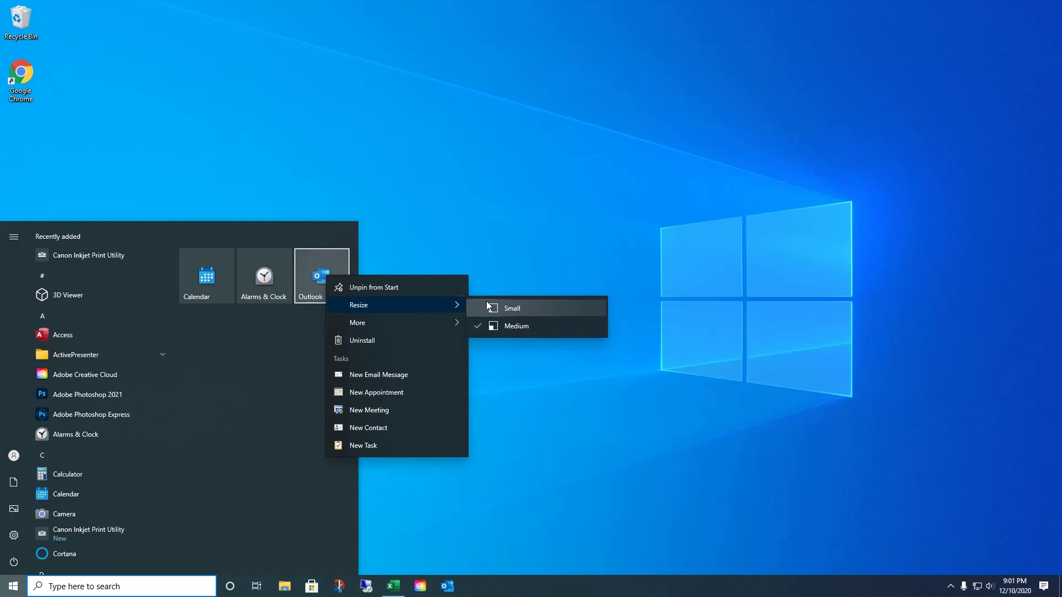
pyautogui.click(506, 308)
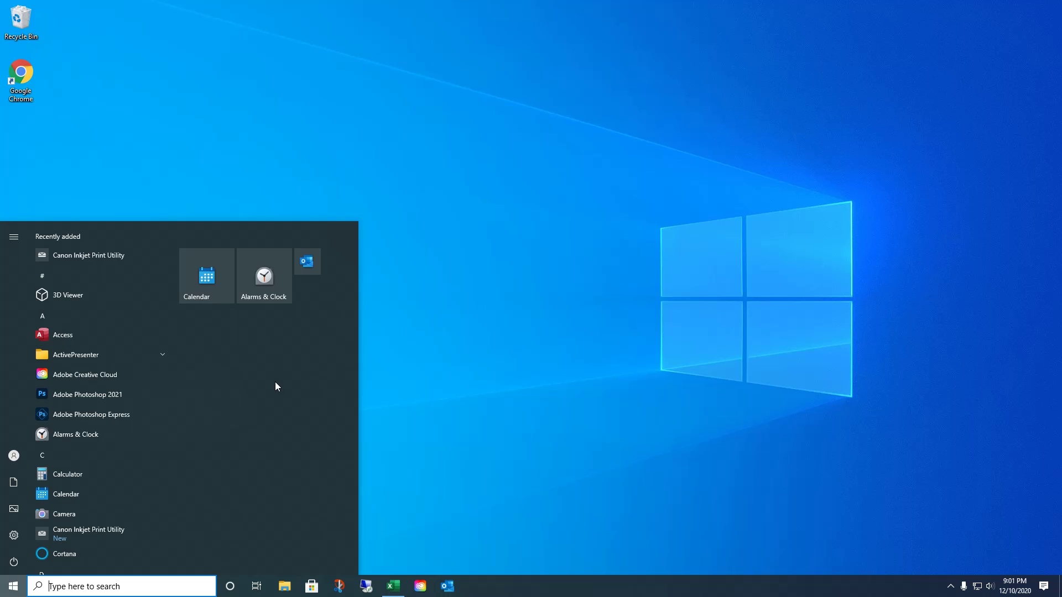
pyautogui.click(547, 323)
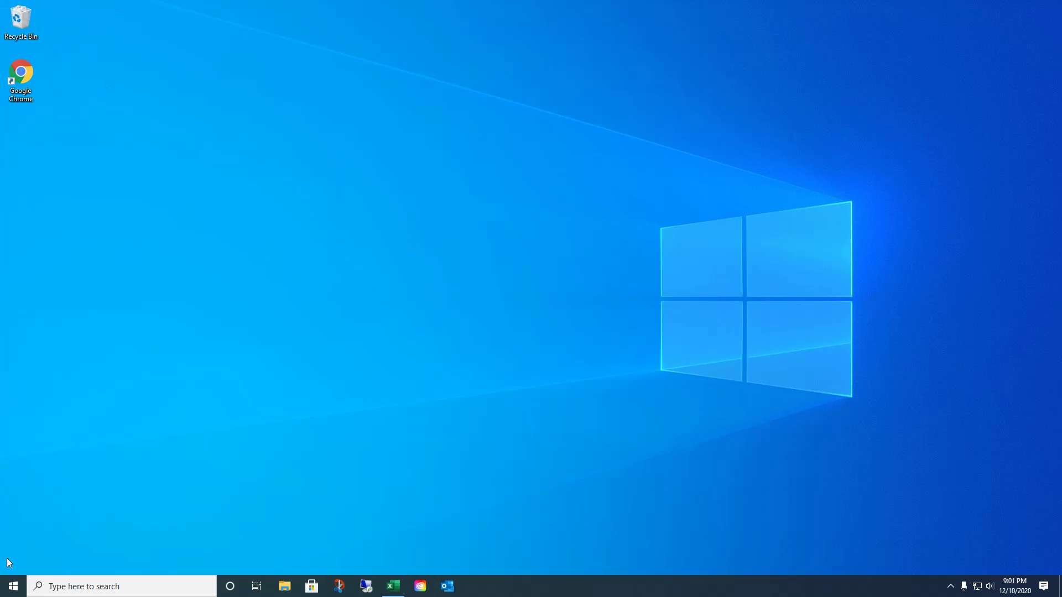
# Create a desktop shortcut for Adobe Photoshop Express from the Start menu's app list.
pyautogui.click(12, 588)
pyautogui.moveTo(18, 550)
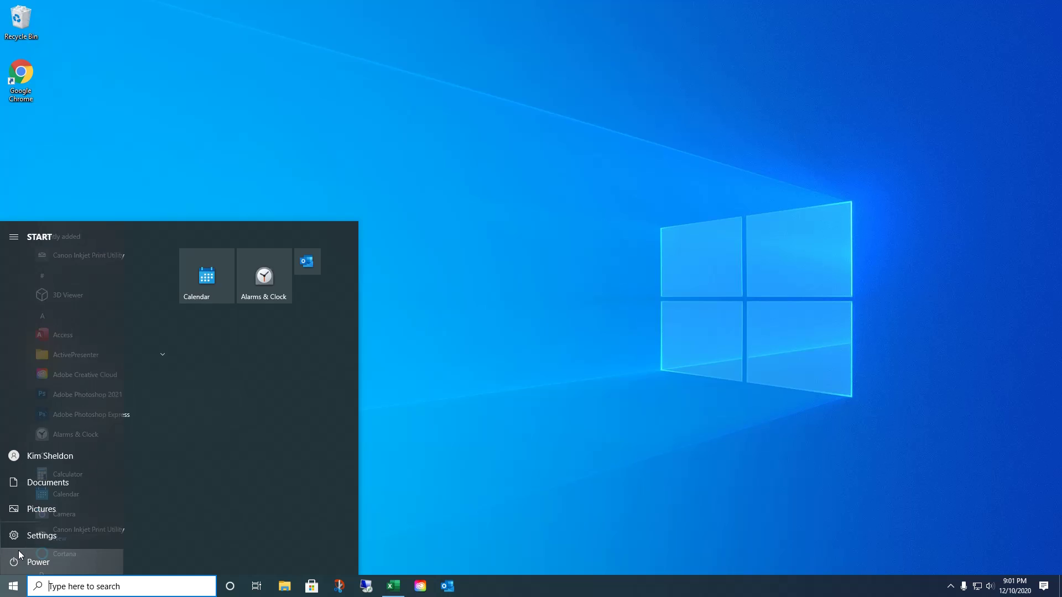
pyautogui.rightClick(108, 413)
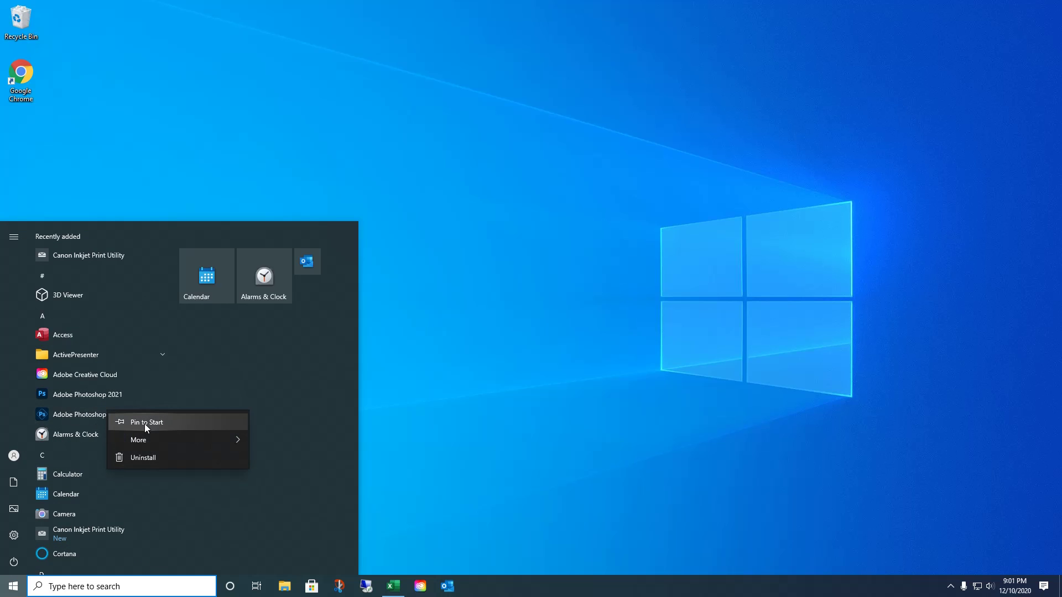
pyautogui.click(96, 416)
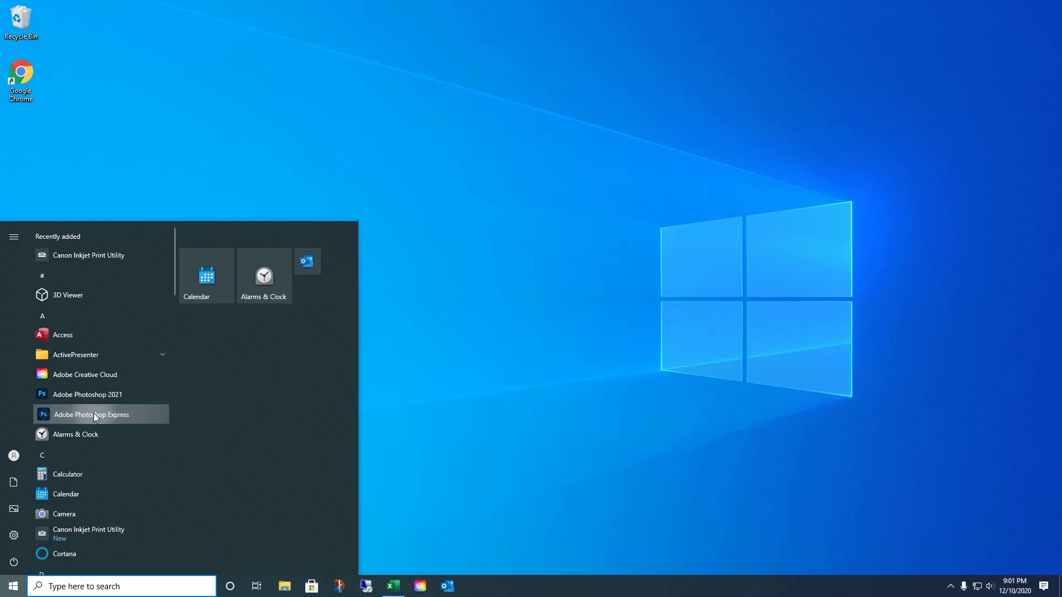
pyautogui.moveTo(95, 417); pyautogui.dragTo(525, 304)
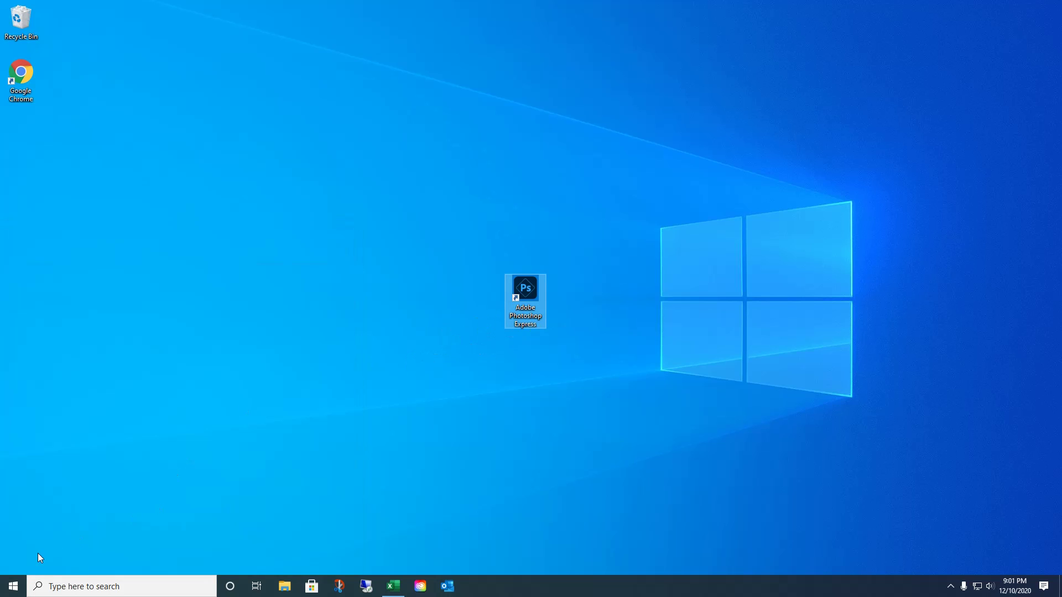
# Create desktop shortcuts for Calendar and Access from the Start menu's app list.
pyautogui.click(13, 586)
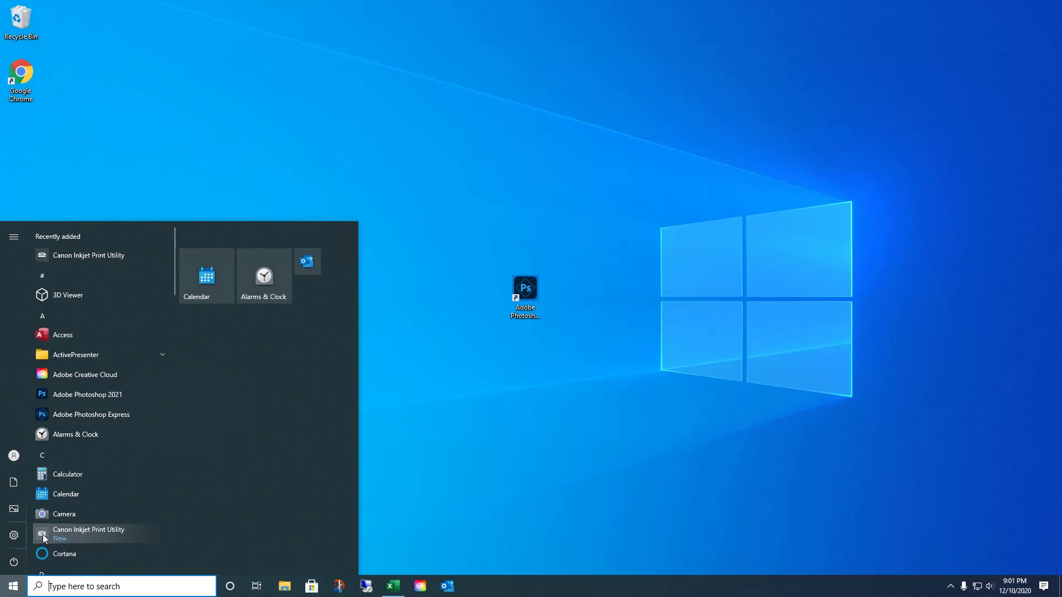
pyautogui.moveTo(54, 496); pyautogui.dragTo(627, 409)
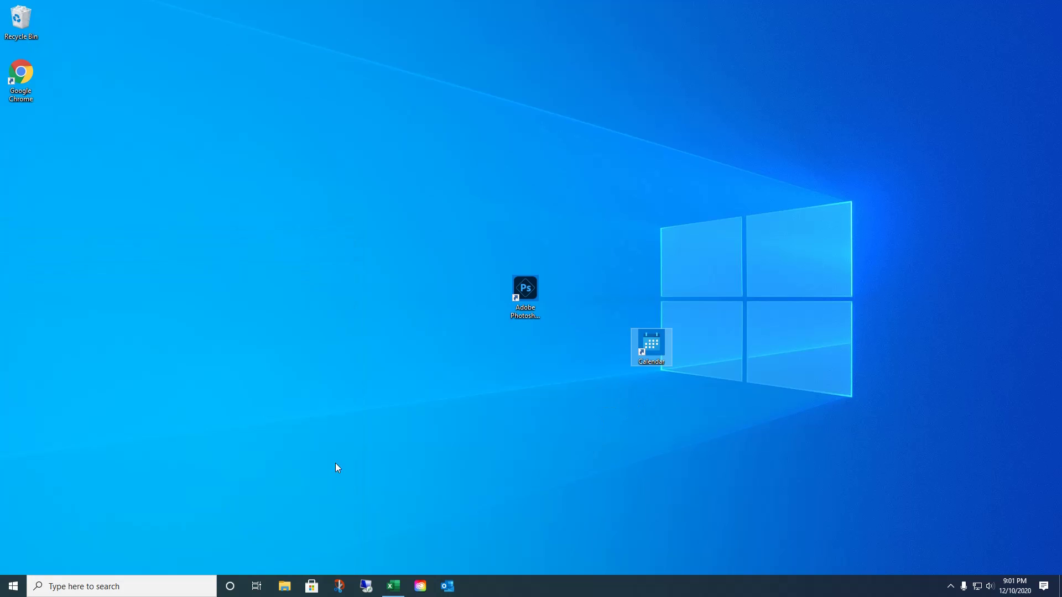
pyautogui.click(13, 586)
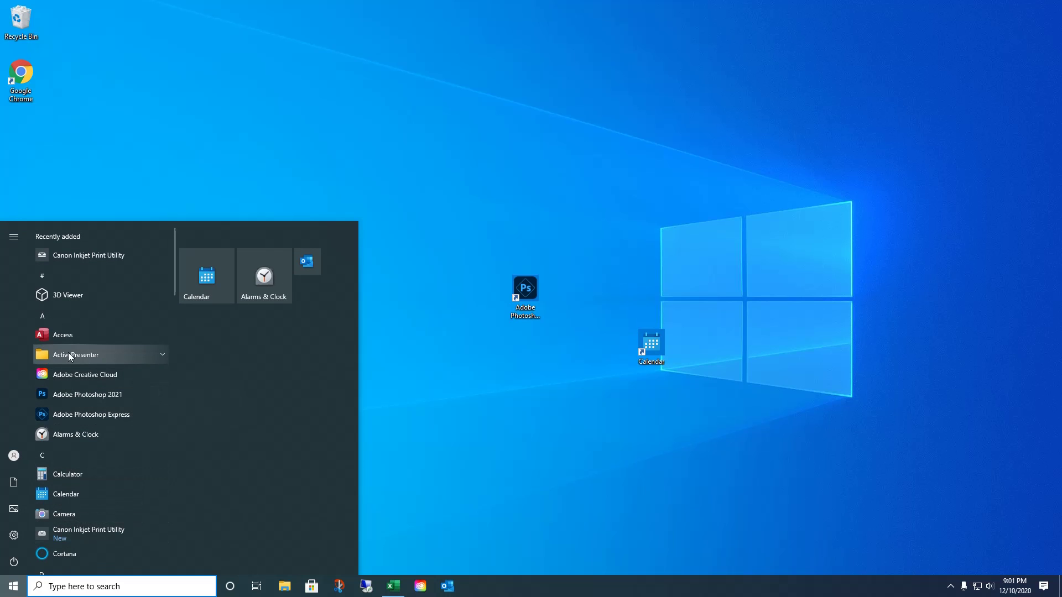
pyautogui.moveTo(69, 342); pyautogui.dragTo(457, 190)
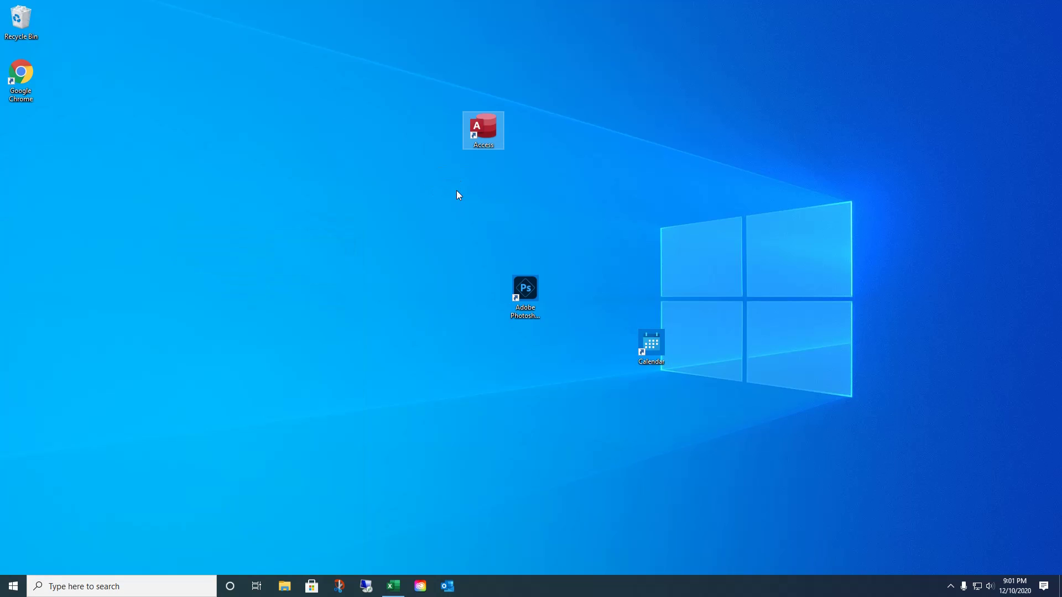
# Move the Access shortcut directly below the Google Chrome icon on the desktop.
pyautogui.click(208, 90)
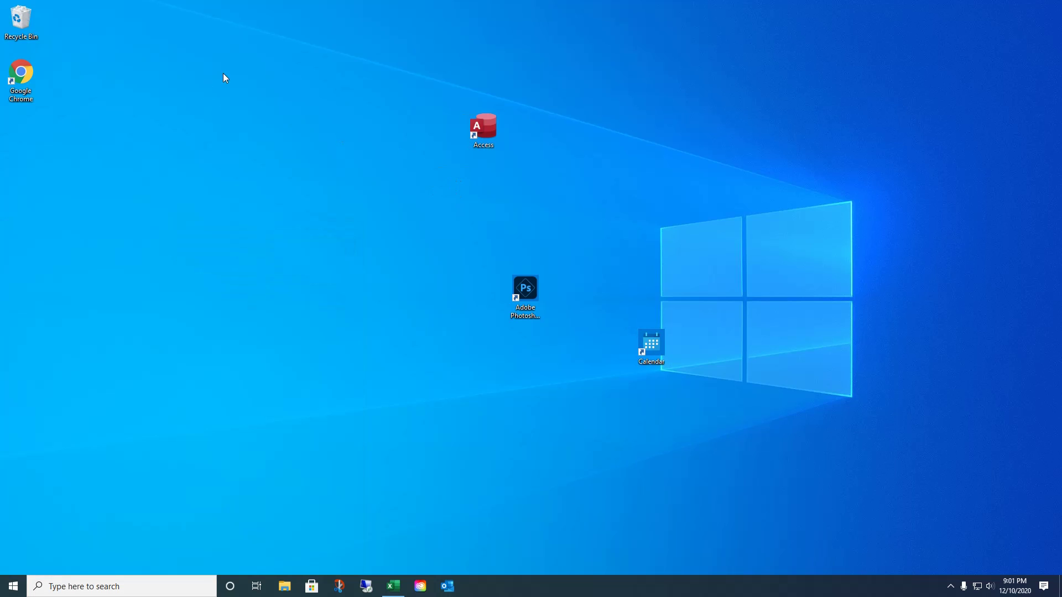
pyautogui.moveTo(482, 121); pyautogui.dragTo(110, 97)
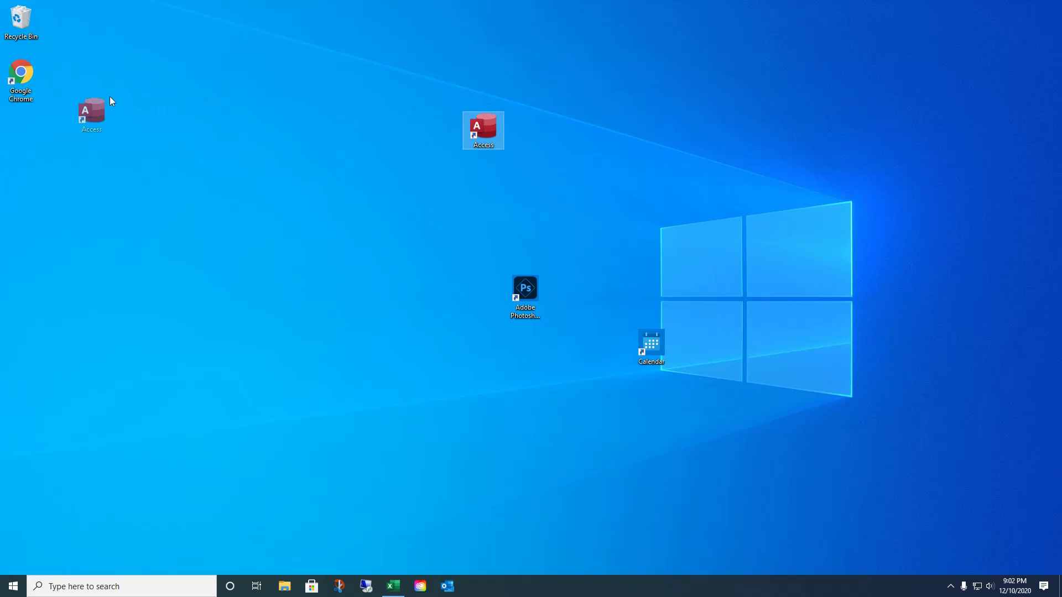
pyautogui.moveTo(21, 137); pyautogui.dragTo(21, 137)
# Turn on Auto arrange icons for the desktop and try to move the Access shortcut away from its column.
pyautogui.rightClick(419, 161)
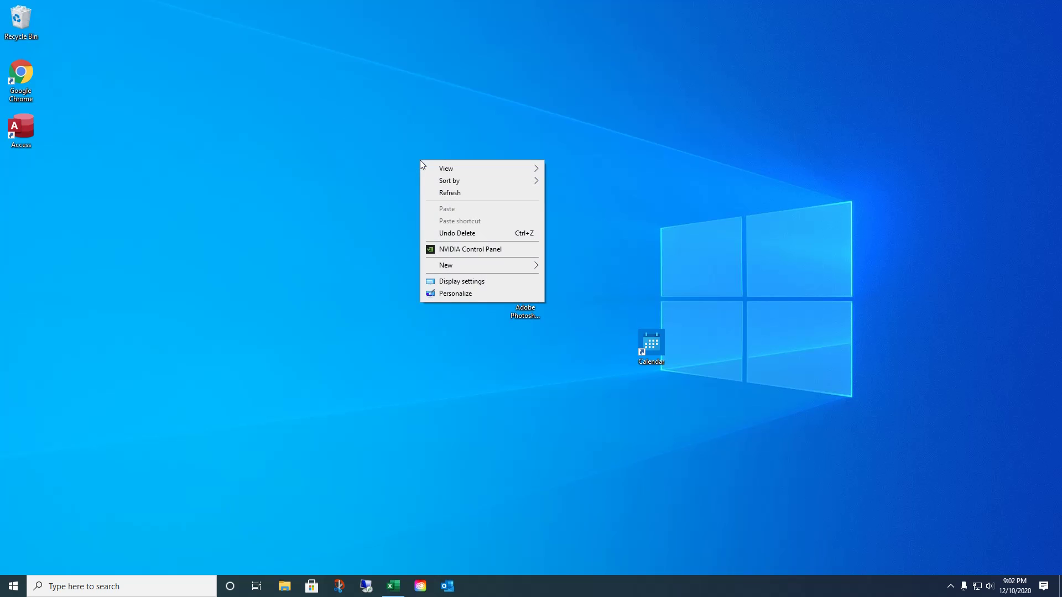
pyautogui.moveTo(445, 174)
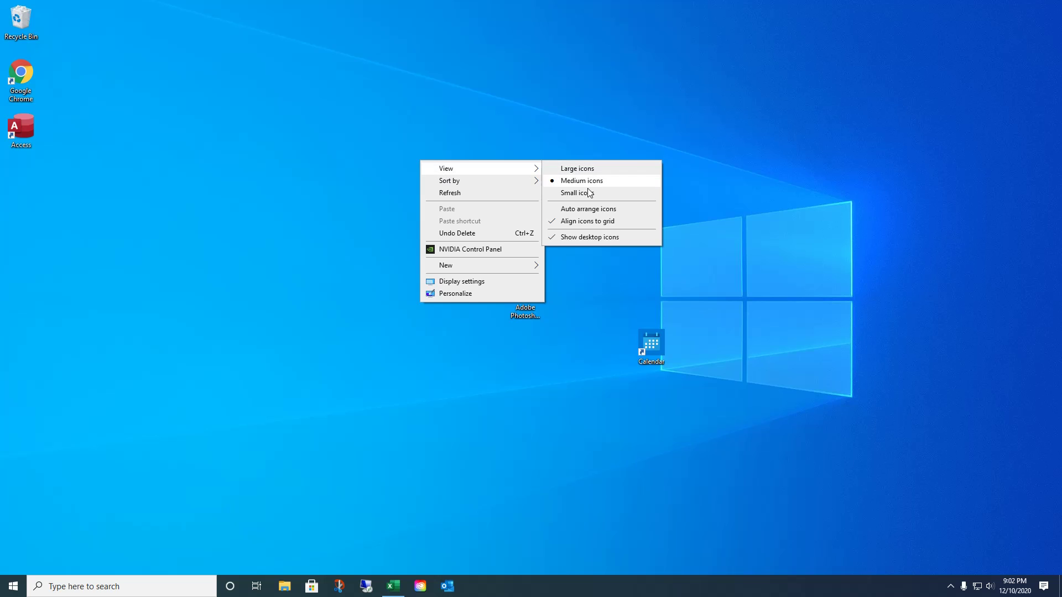
pyautogui.click(586, 210)
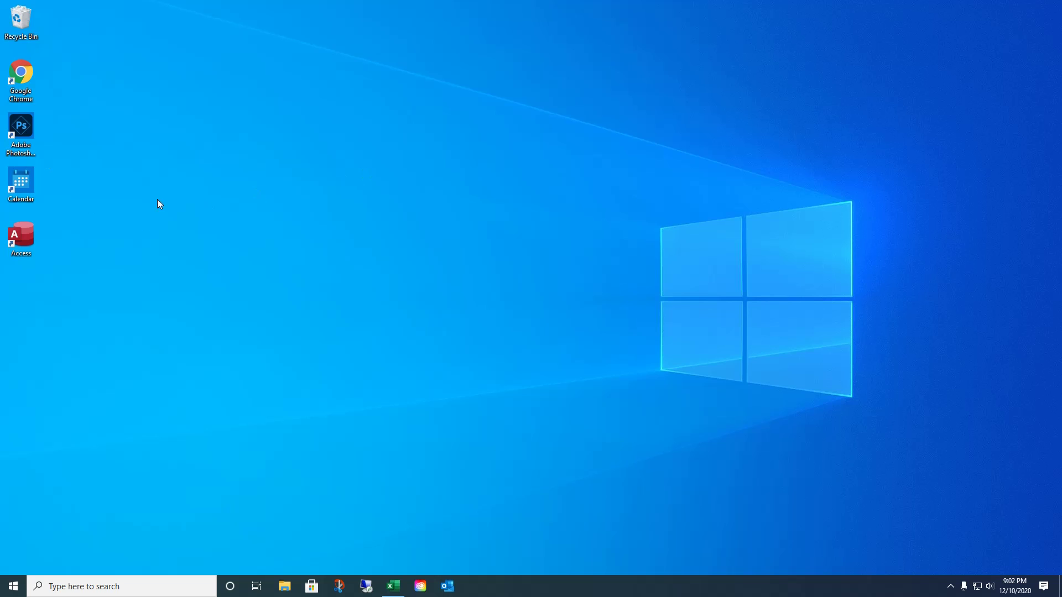
pyautogui.moveTo(21, 237); pyautogui.dragTo(262, 238)
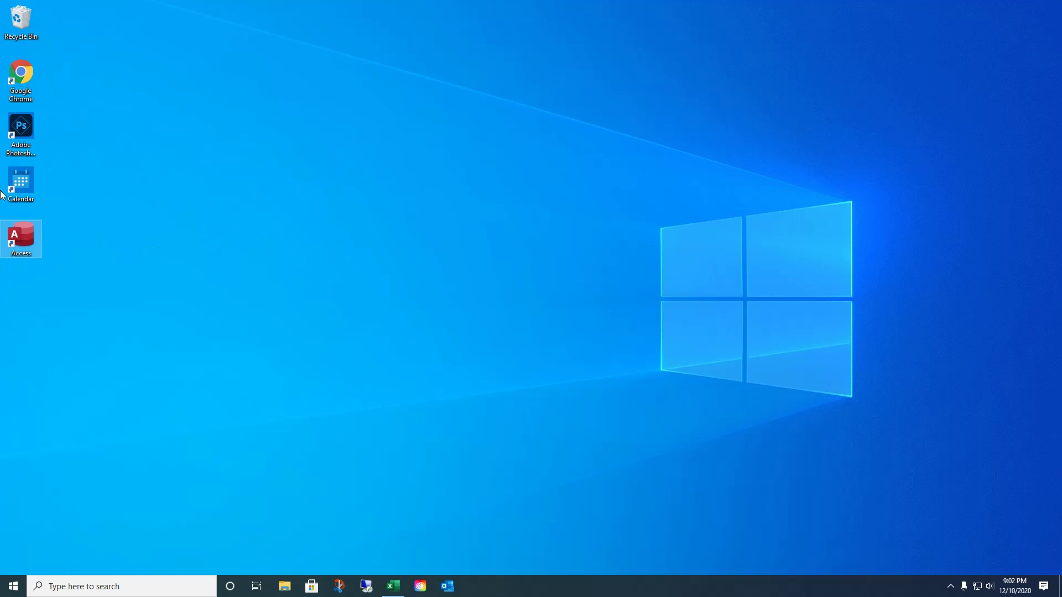
pyautogui.click(13, 178)
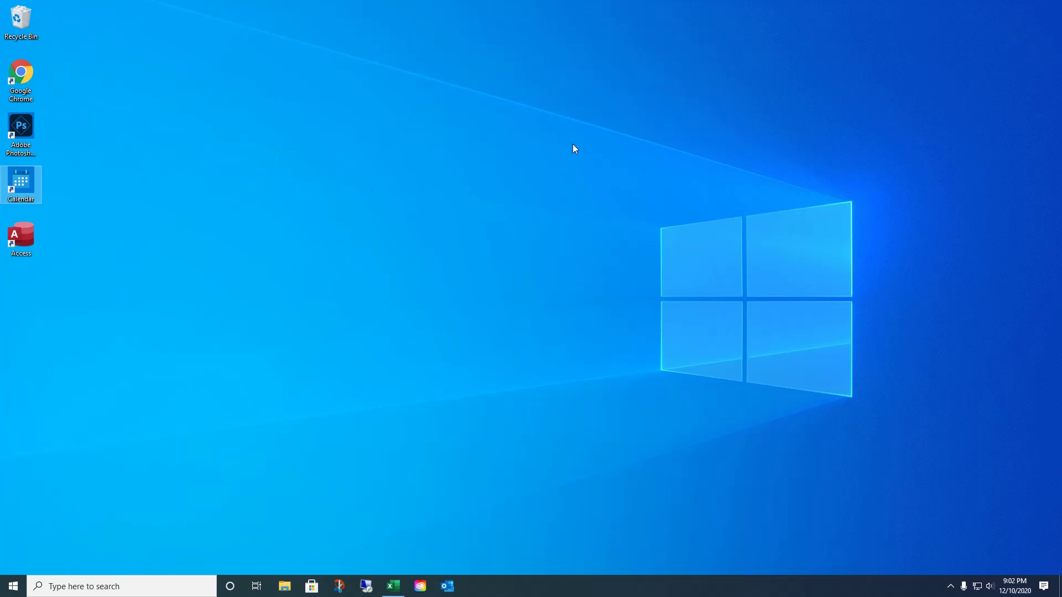
# Turn off Auto arrange icons and move the Calendar and Adobe Photoshop Express shortcuts out into the open desktop area.
pyautogui.rightClick(502, 118)
pyautogui.moveTo(528, 127)
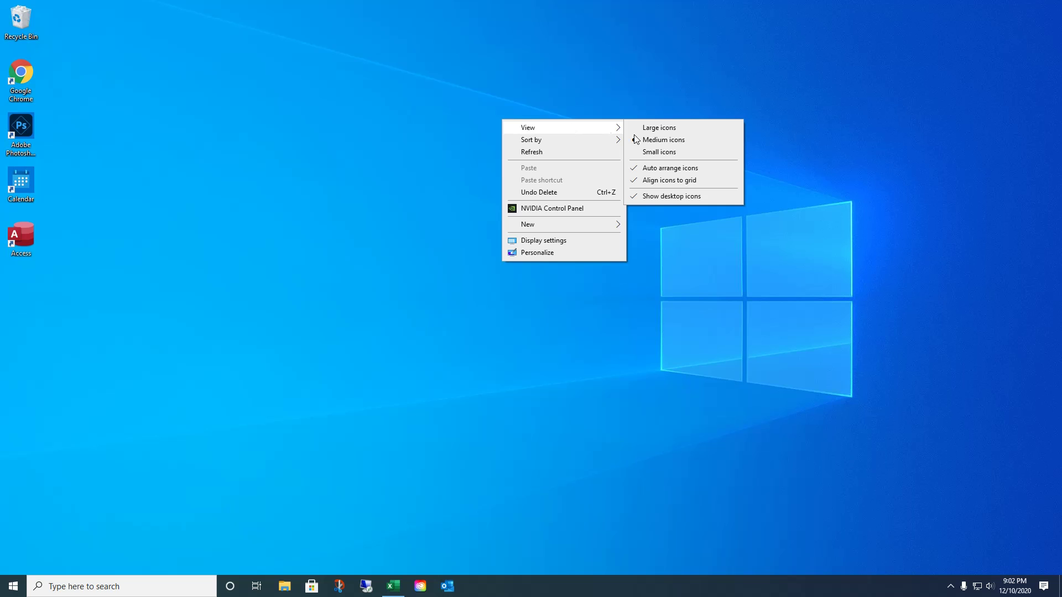
pyautogui.click(665, 168)
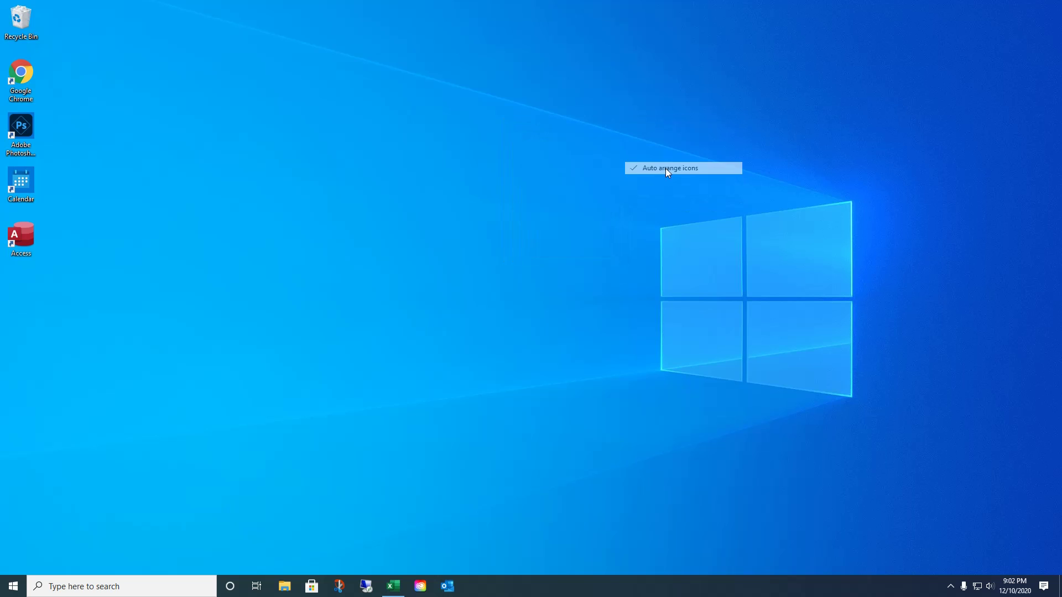
pyautogui.moveTo(22, 178); pyautogui.dragTo(207, 219)
pyautogui.moveTo(76, 132); pyautogui.dragTo(326, 82)
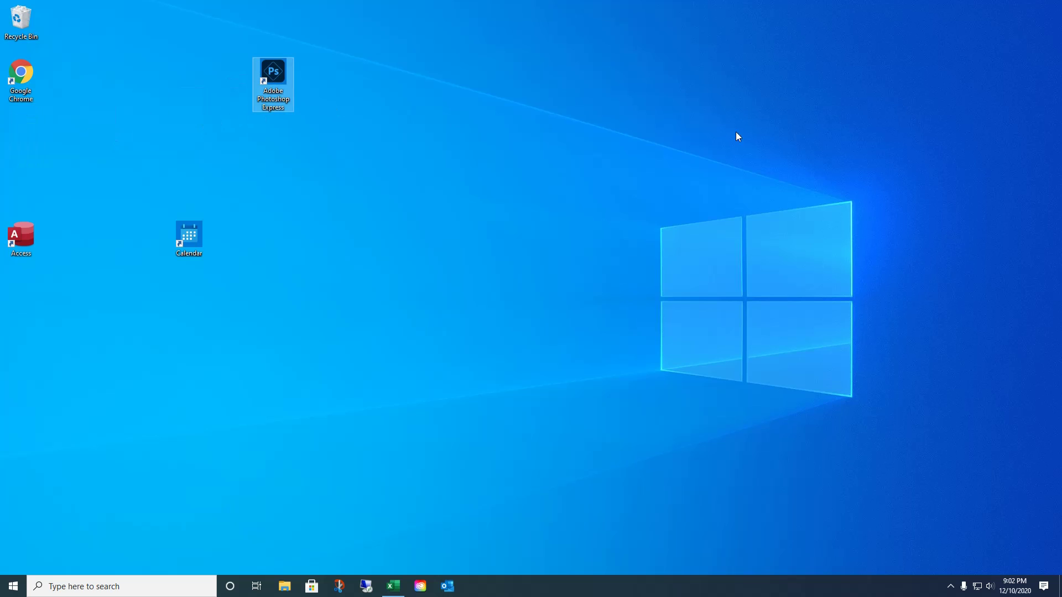
# Set the desktop icon view to Large icons.
pyautogui.rightClick(477, 118)
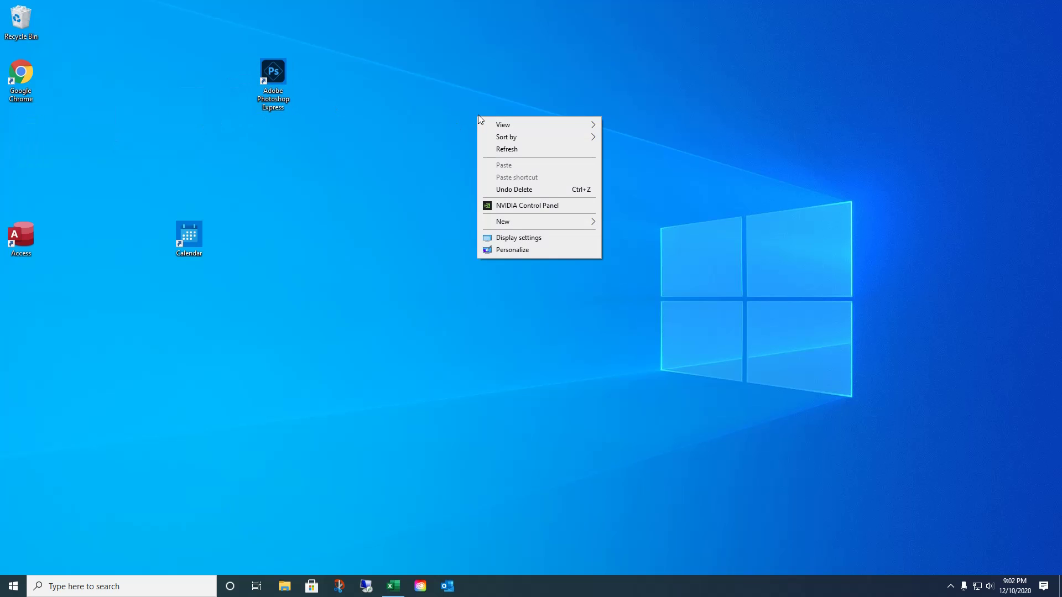
pyautogui.moveTo(507, 128)
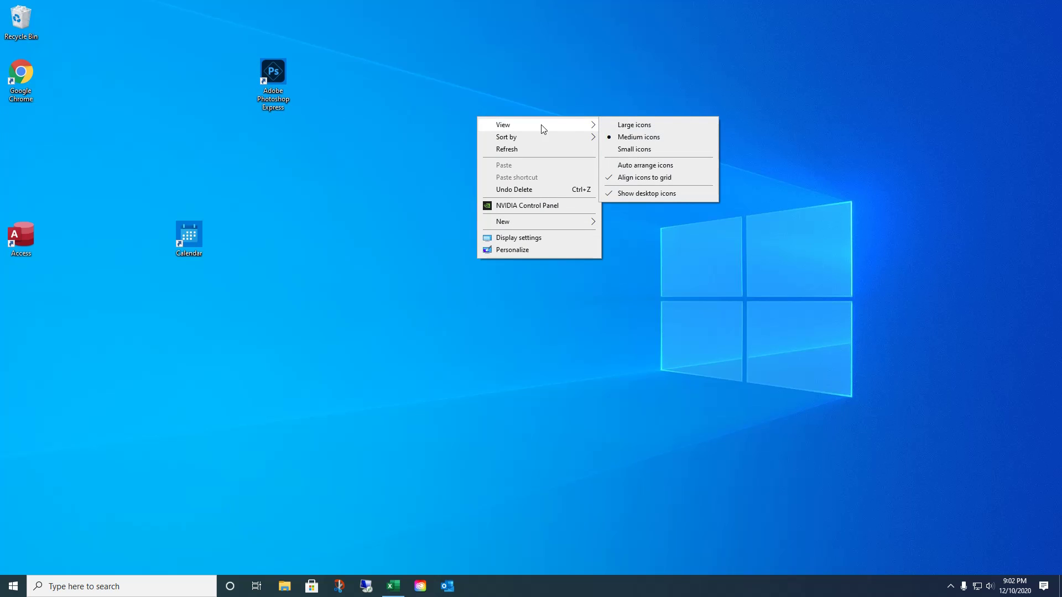
pyautogui.click(614, 126)
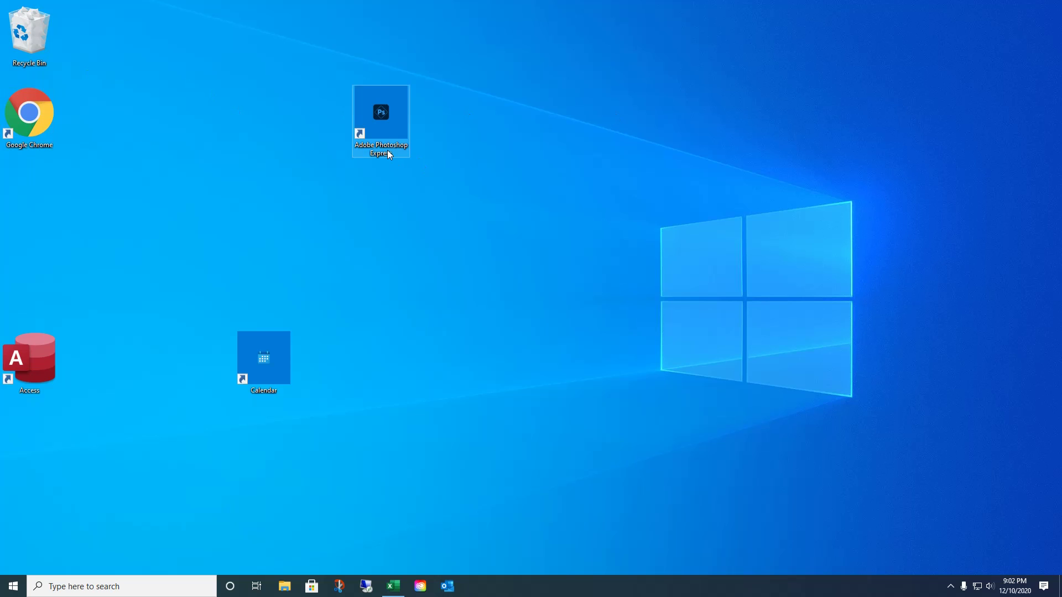
# Set the desktop icon view to Medium icons.
pyautogui.rightClick(569, 158)
pyautogui.moveTo(628, 169)
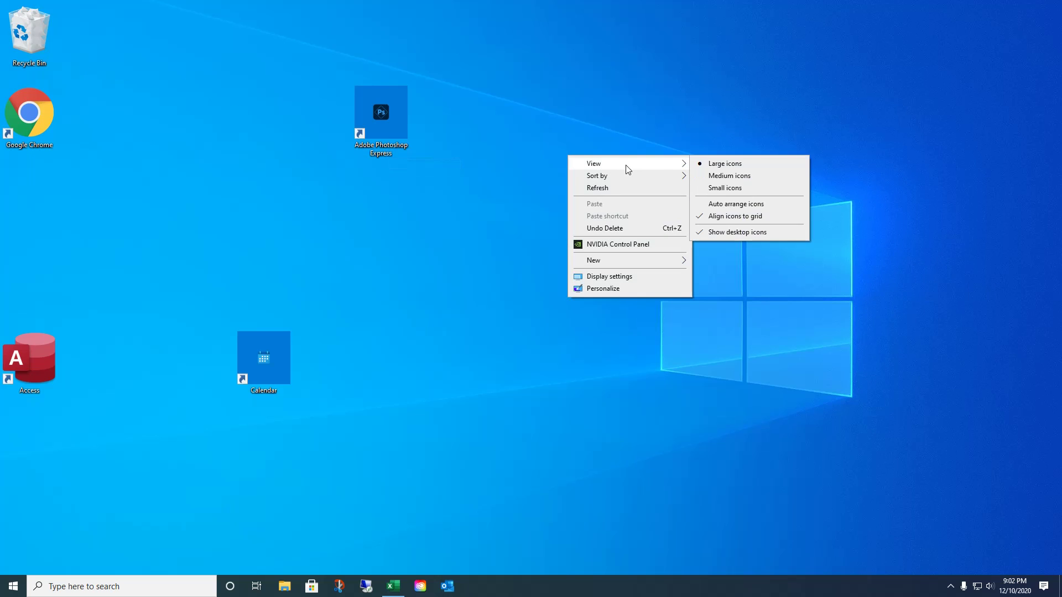
pyautogui.click(729, 175)
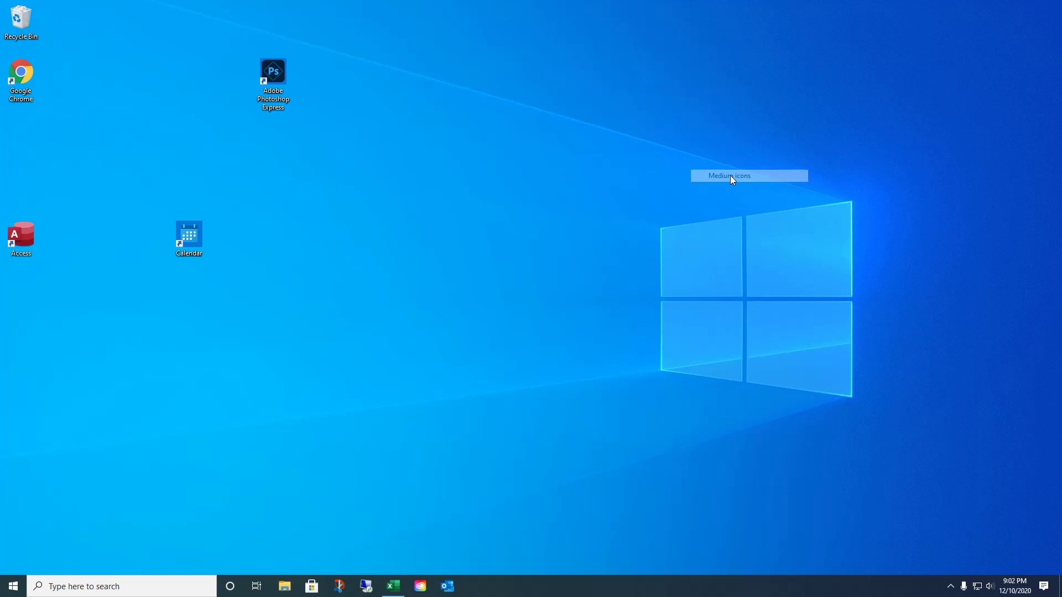
# Open the desktop personalization settings and review the Background and Themes options.
pyautogui.rightClick(315, 161)
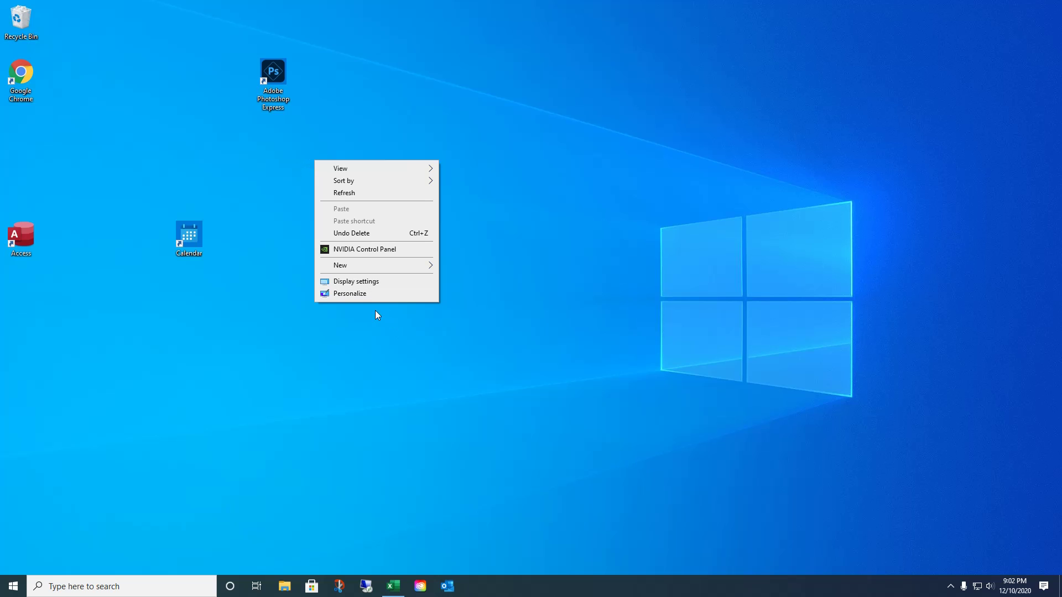
pyautogui.click(353, 294)
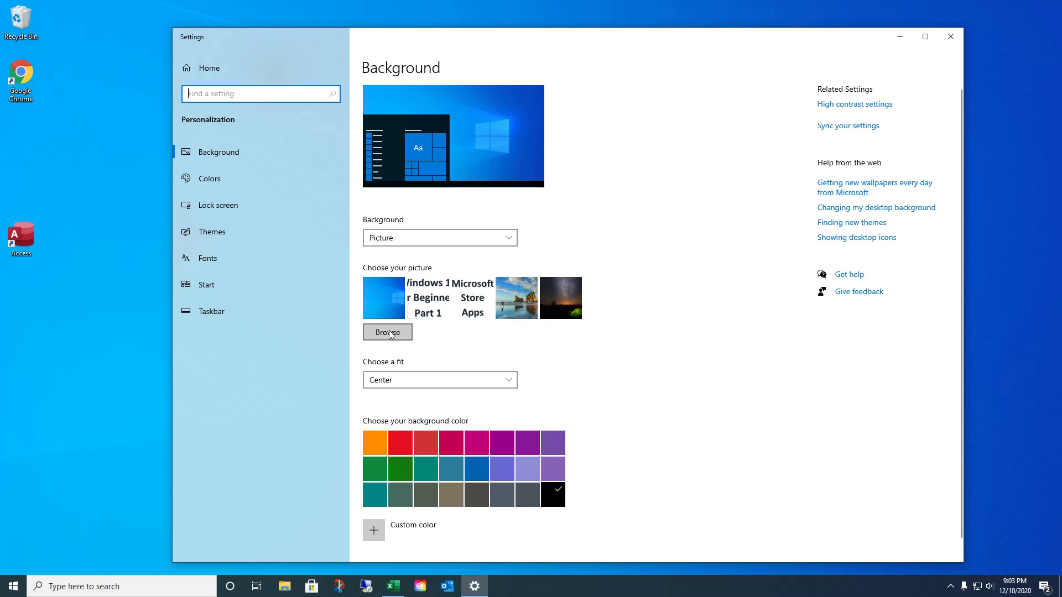
pyautogui.scroll(-1, 504, 371)
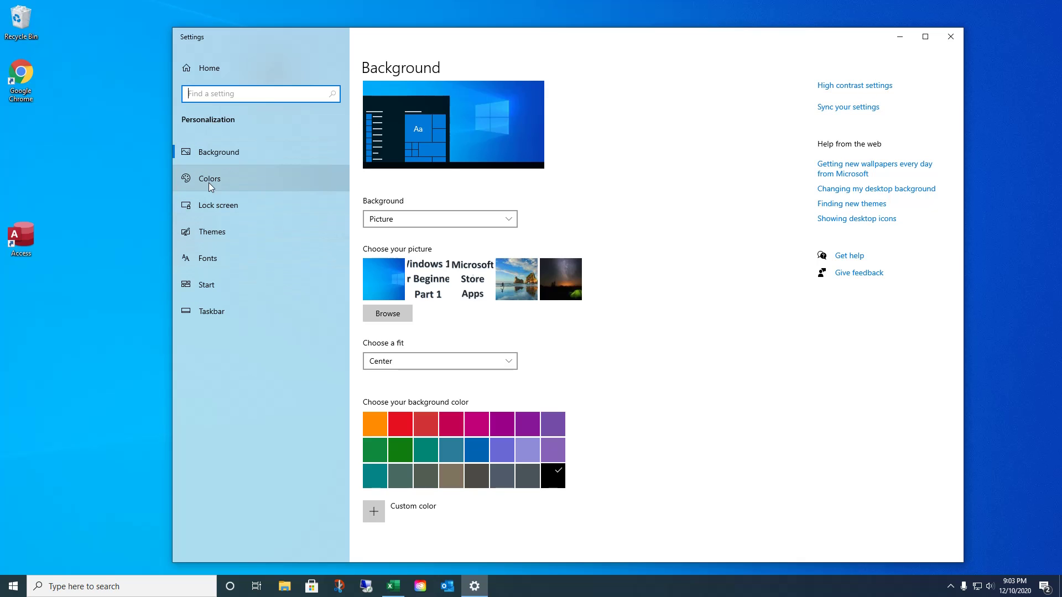
pyautogui.click(221, 237)
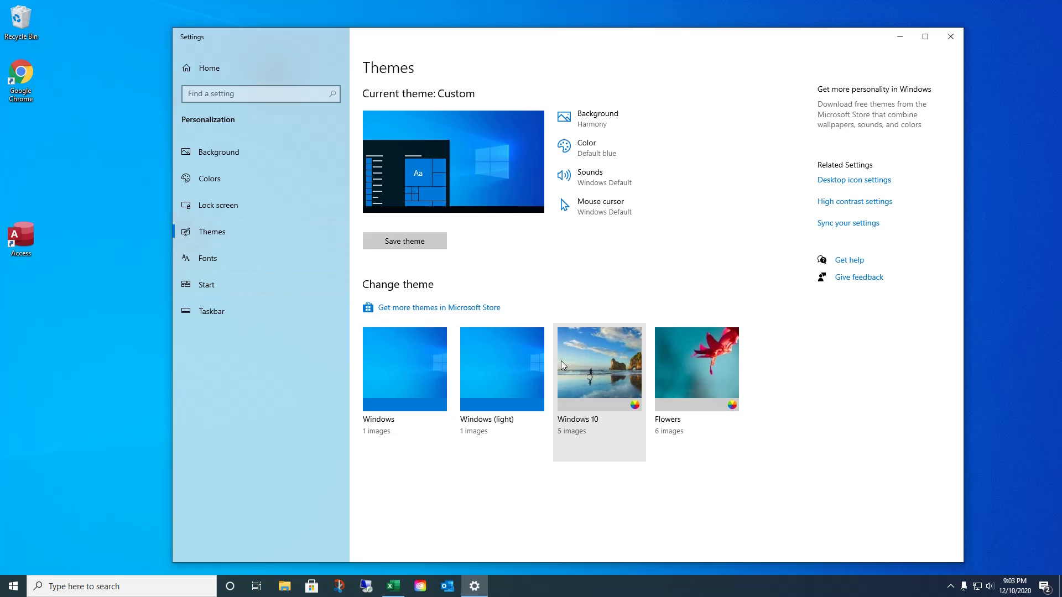
pyautogui.click(597, 127)
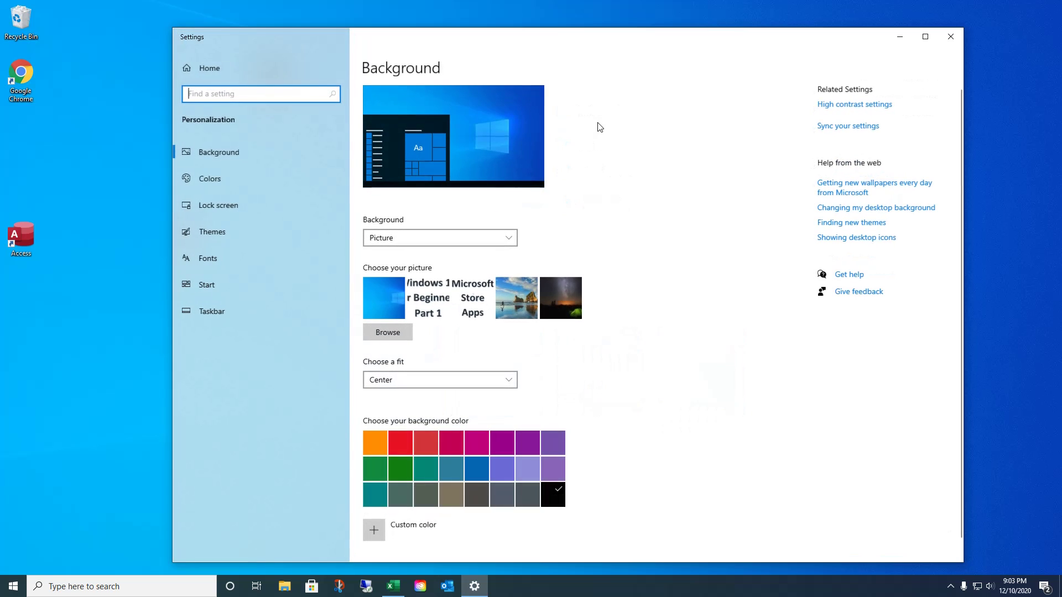
pyautogui.click(201, 229)
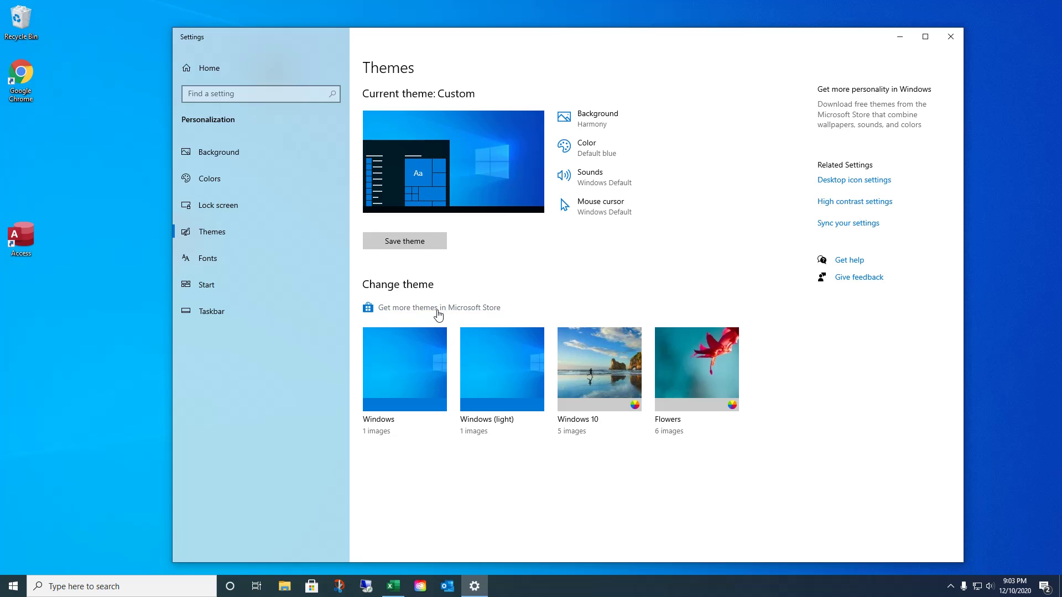
# Get and install the free Dogs in Winter theme from the Microsoft Store, declining to sign in.
pyautogui.click(438, 313)
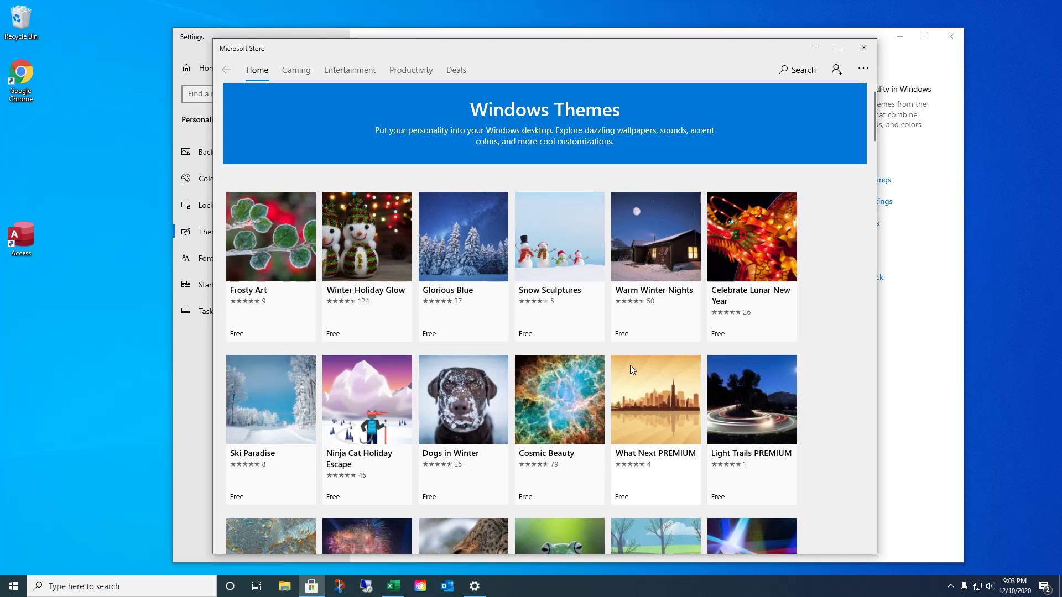
pyautogui.click(461, 404)
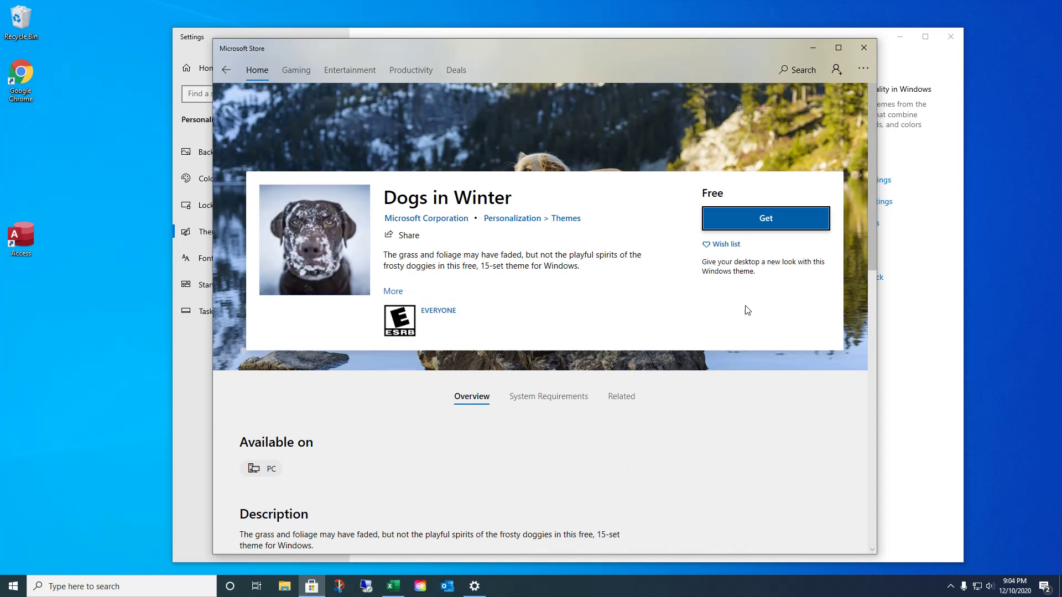
pyautogui.click(749, 224)
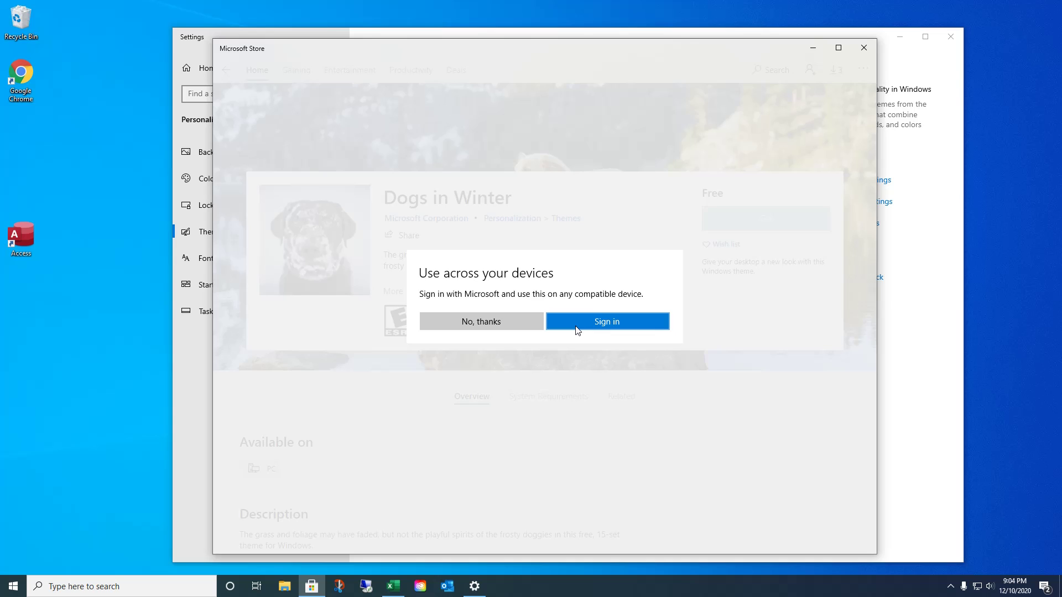
pyautogui.click(463, 325)
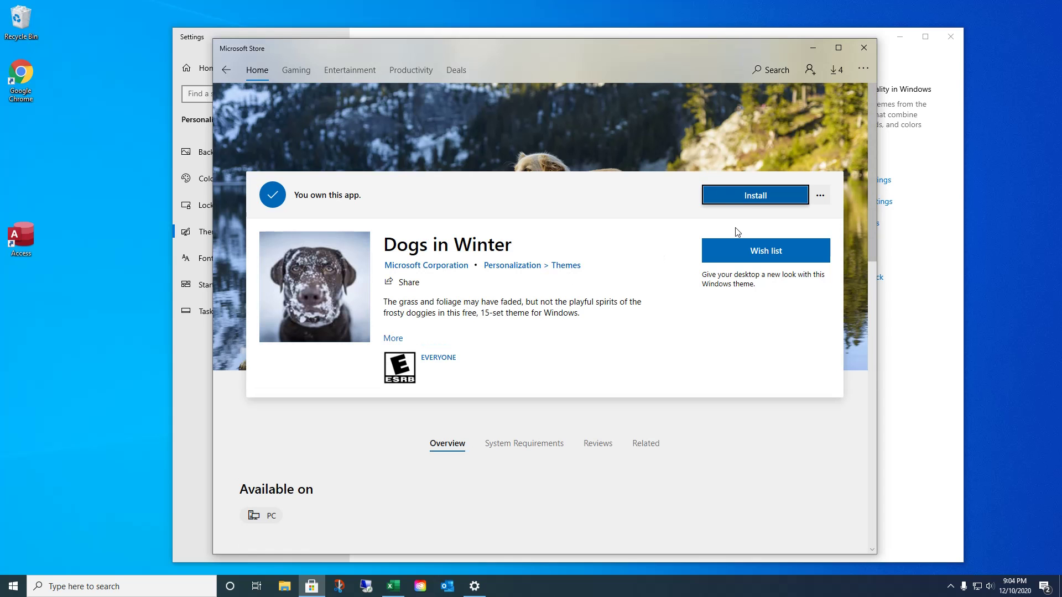
pyautogui.click(761, 198)
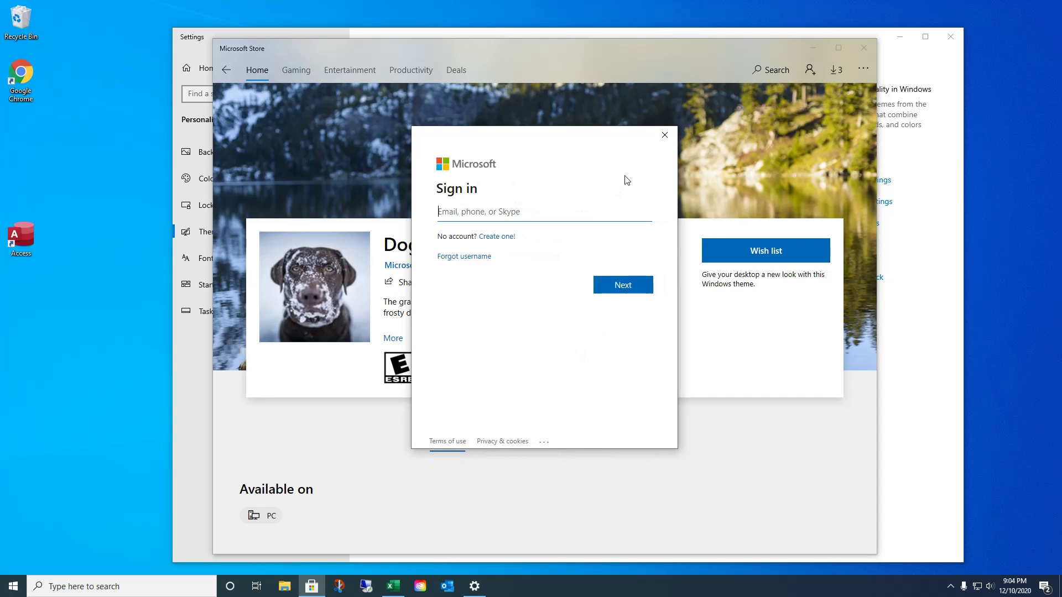
pyautogui.click(666, 139)
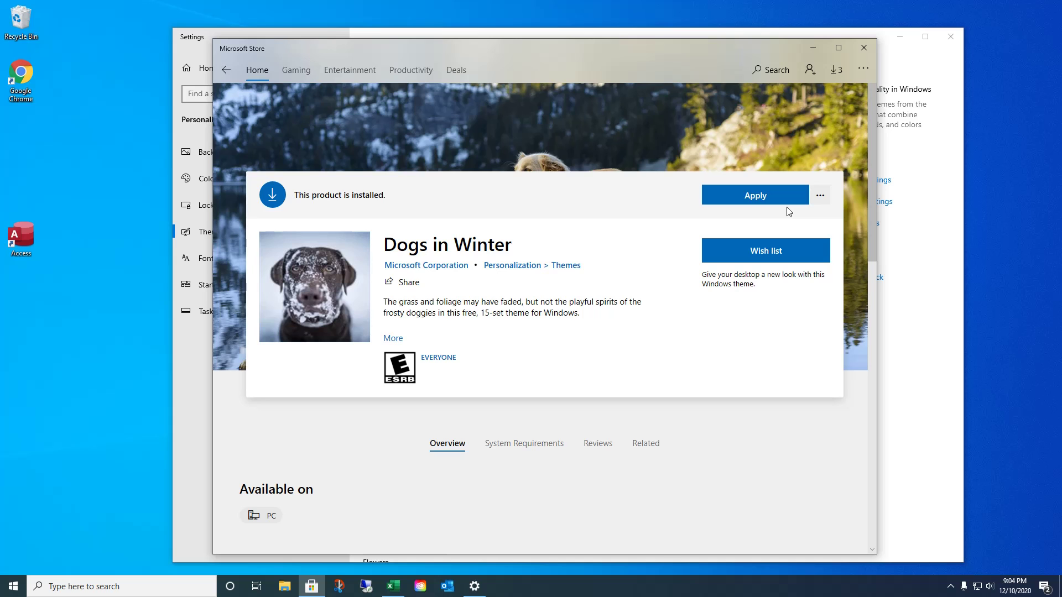
# Apply the Dogs in Winter theme, and close the Settings and Microsoft Store windows.
pyautogui.click(753, 194)
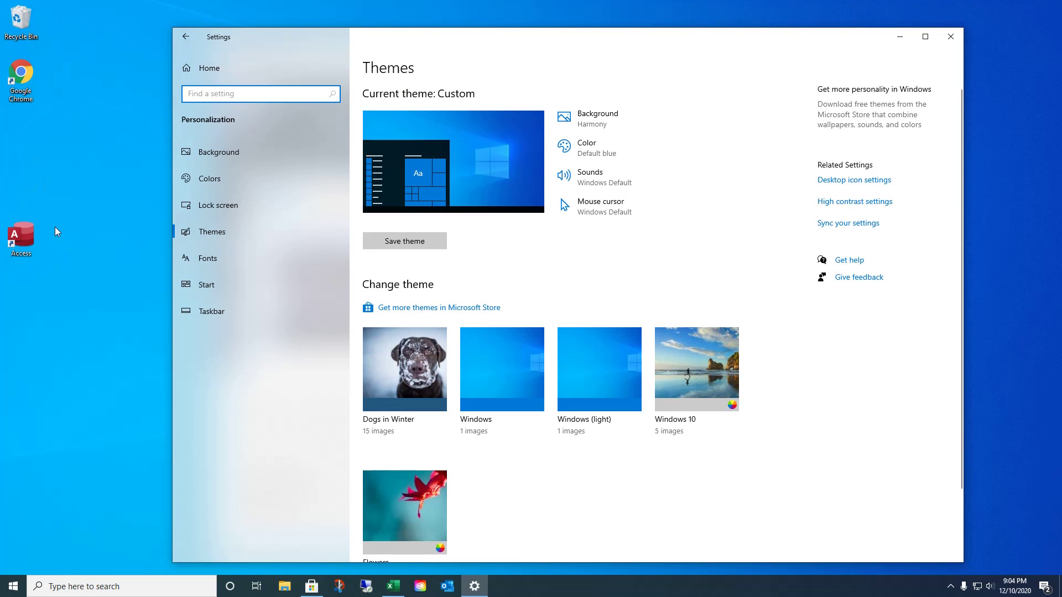
pyautogui.moveTo(475, 40); pyautogui.dragTo(454, 46)
pyautogui.click(373, 347)
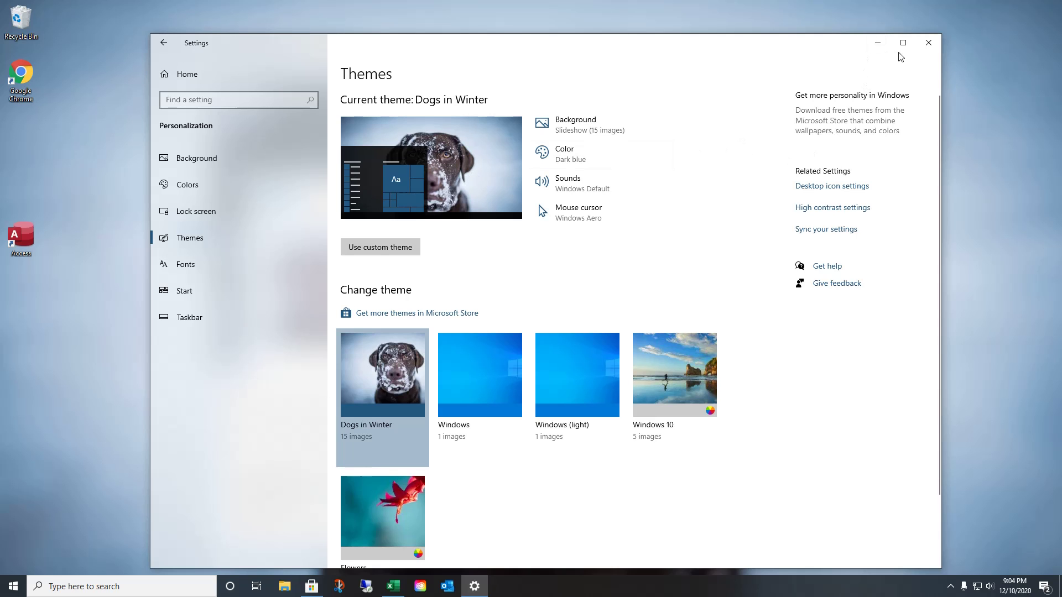
pyautogui.click(929, 43)
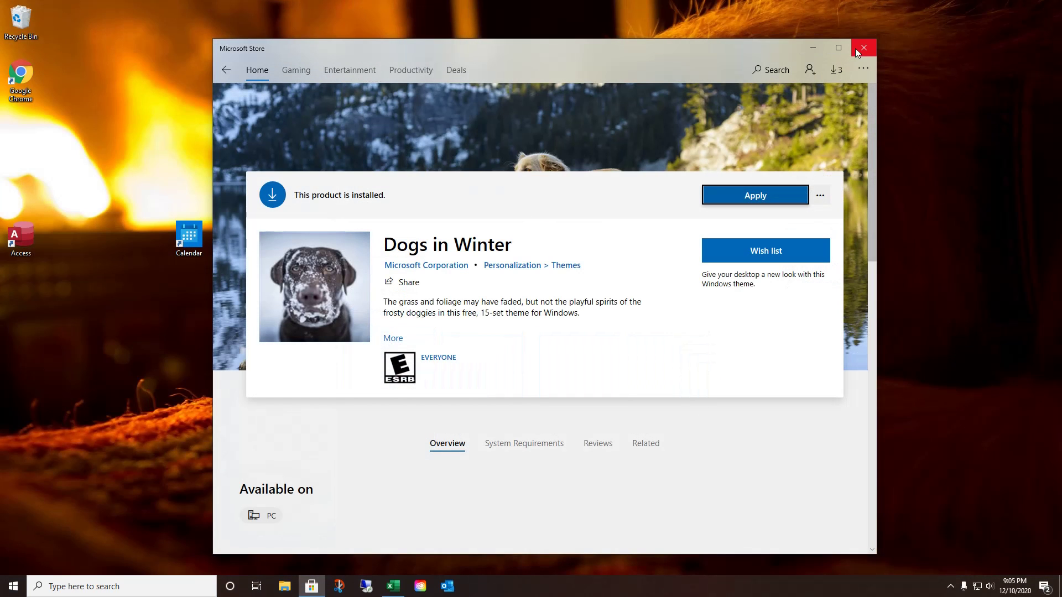
pyautogui.click(858, 51)
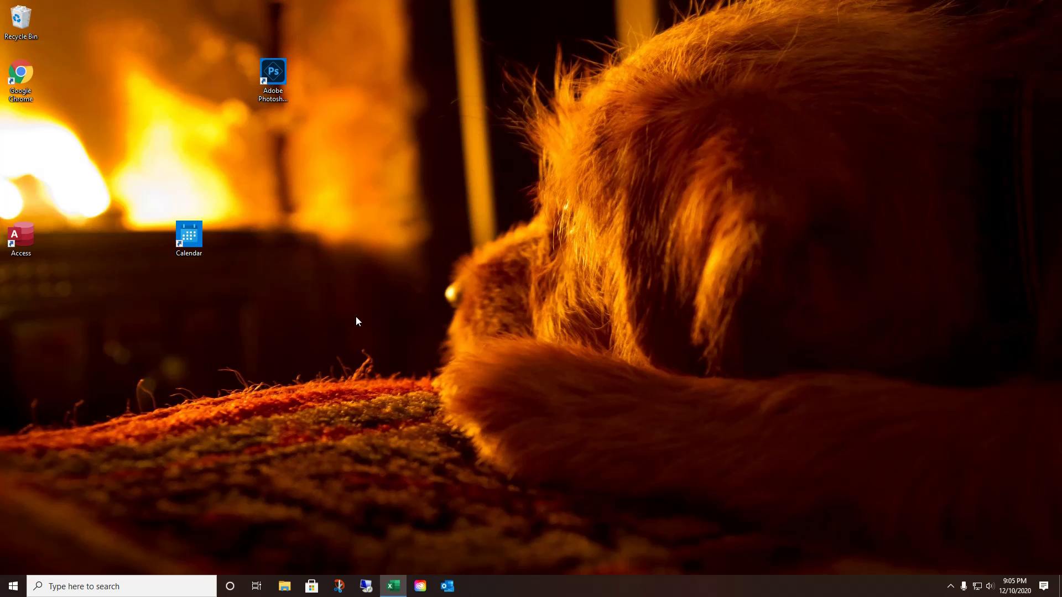
# Change the desktop background from a slideshow to a solid blue color and shift the Settings window to uncover the desktop icons.
pyautogui.rightClick(387, 142)
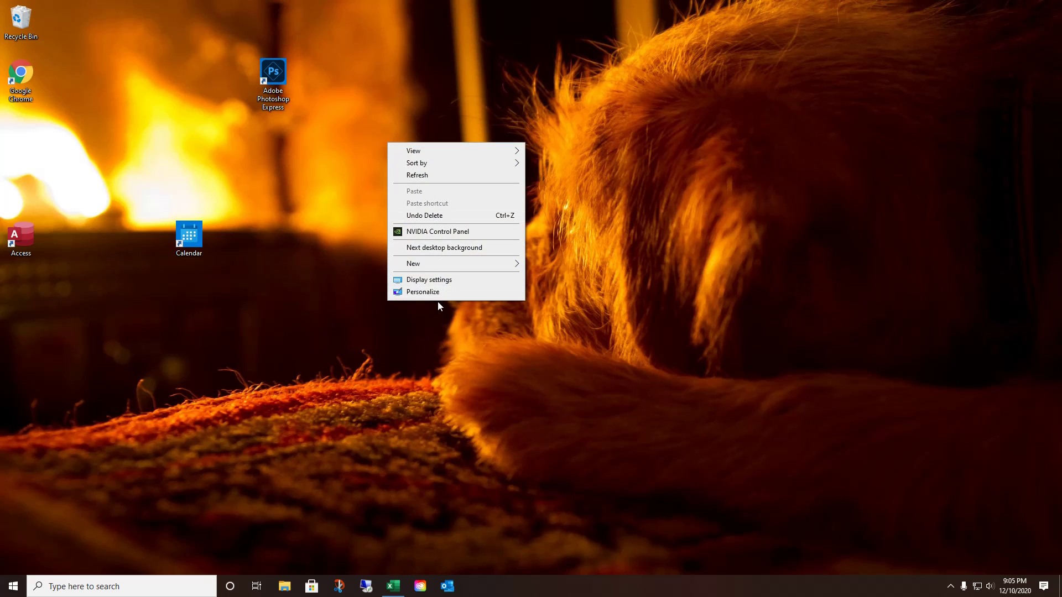
pyautogui.click(424, 296)
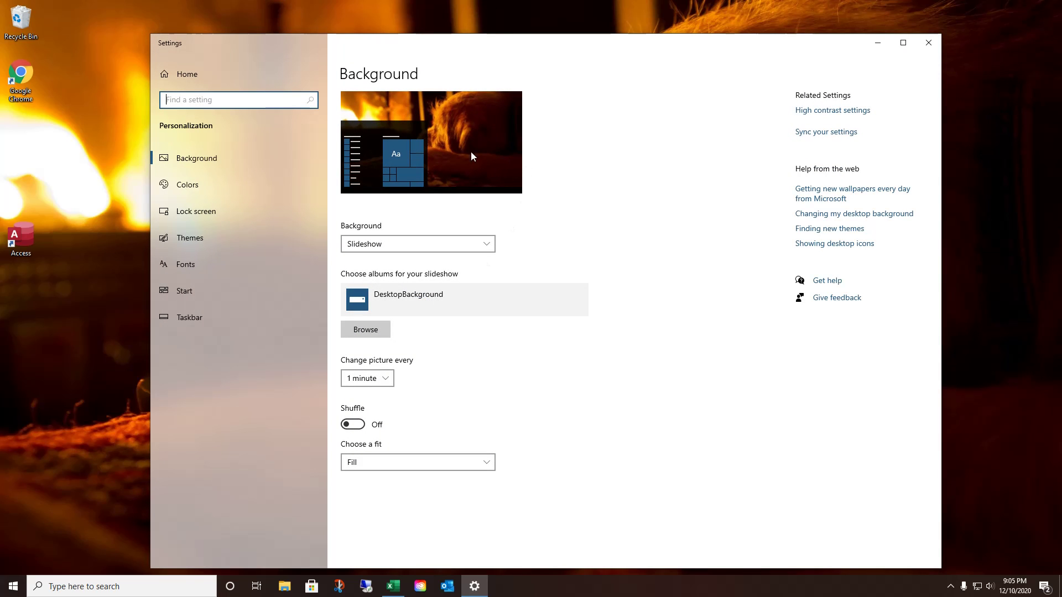
pyautogui.click(490, 243)
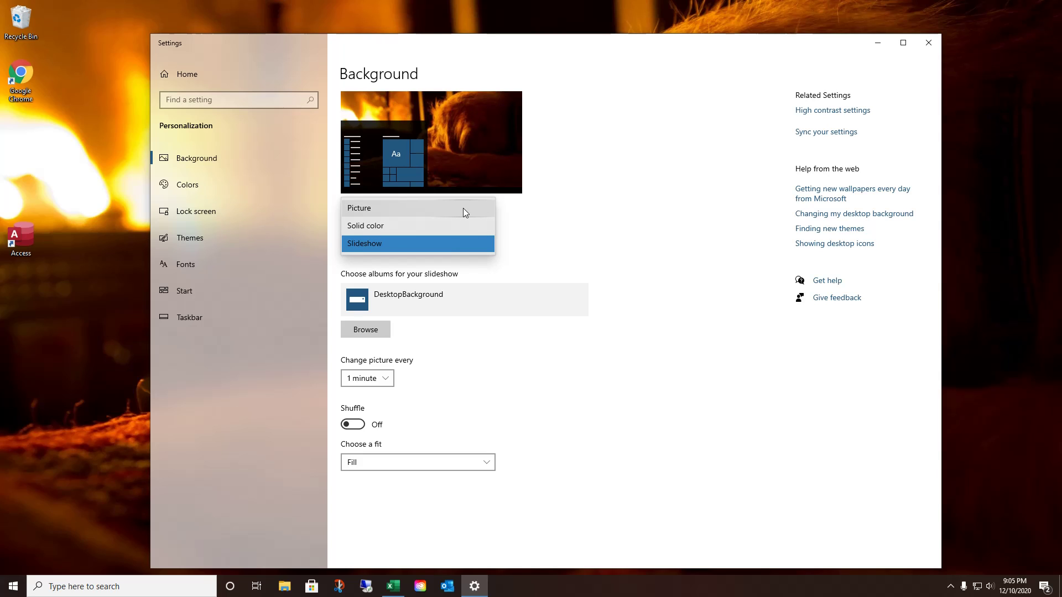
pyautogui.click(435, 226)
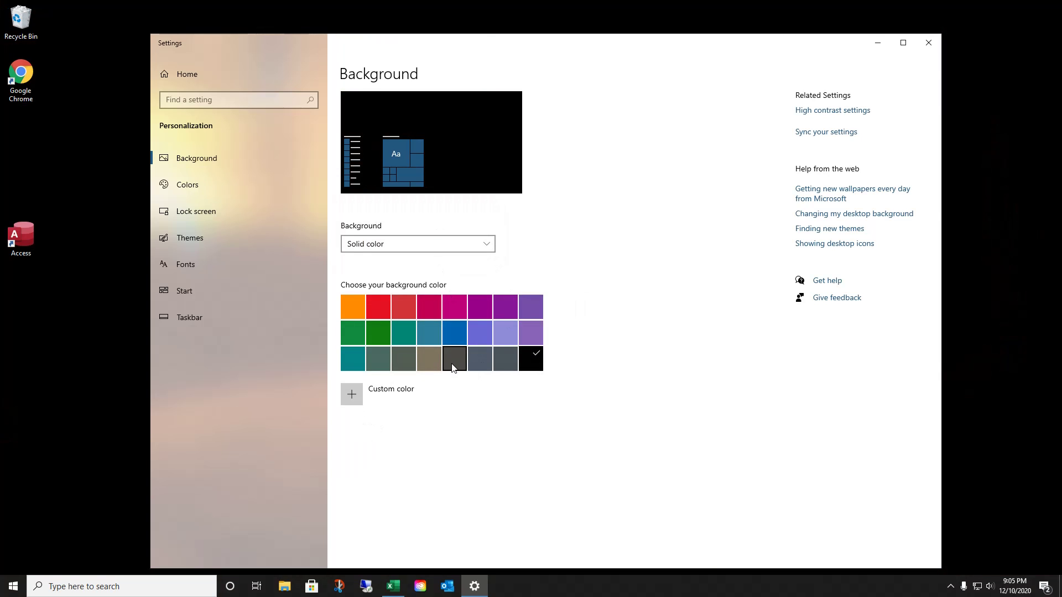
pyautogui.click(454, 333)
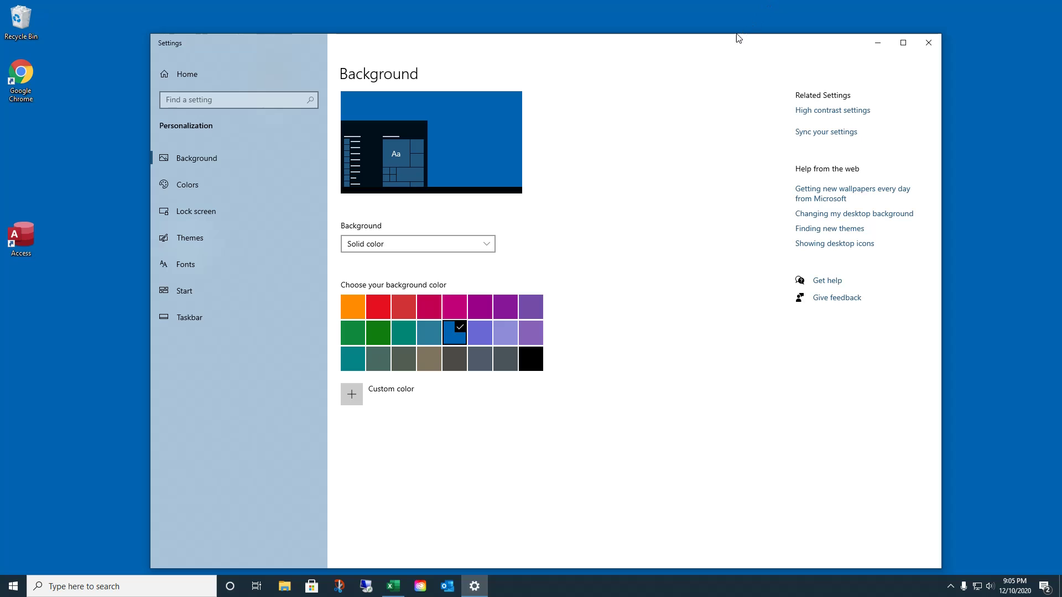
pyautogui.moveTo(726, 40); pyautogui.dragTo(820, 164)
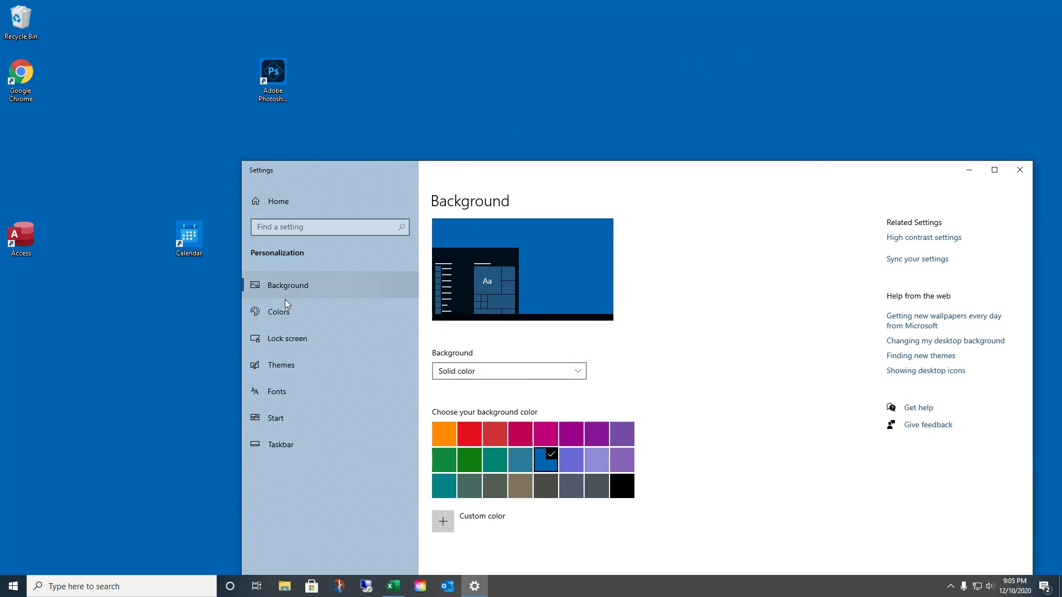
# Look over the available themes and the installed fonts in the personalization settings.
pyautogui.click(279, 365)
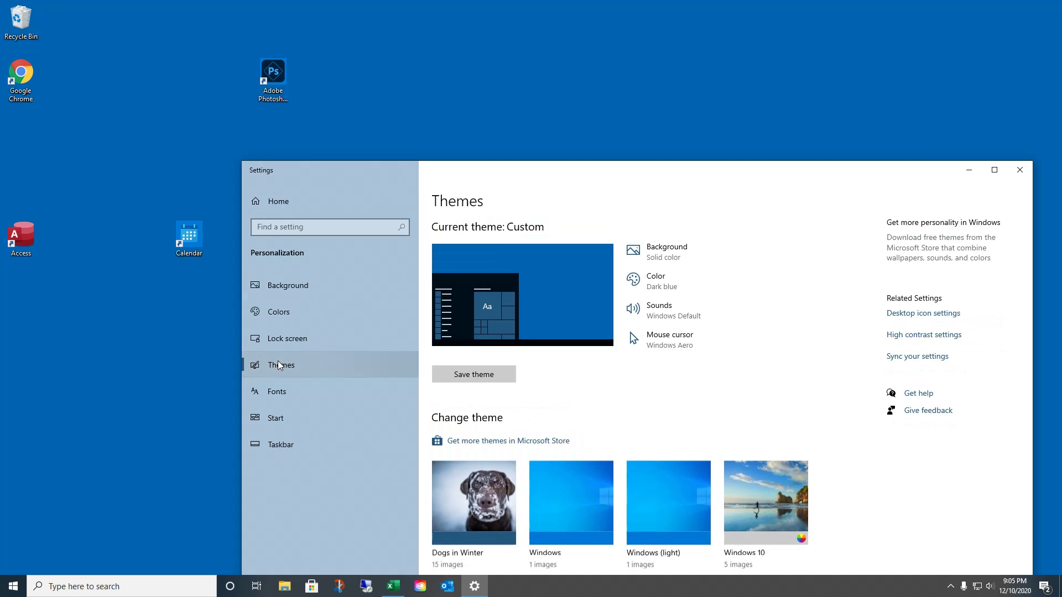
pyautogui.moveTo(771, 173); pyautogui.dragTo(727, 18)
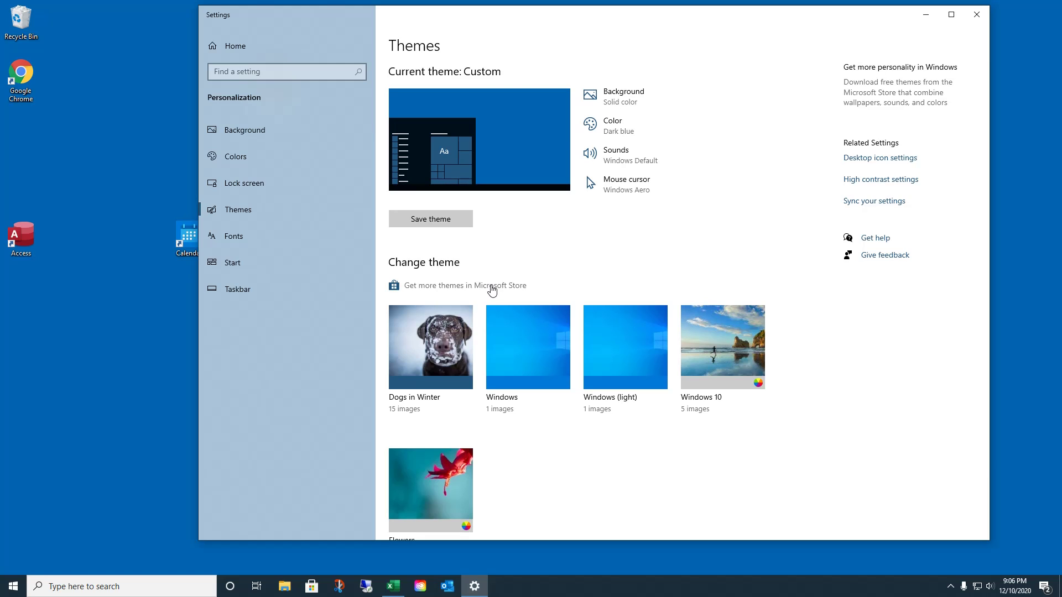
pyautogui.click(234, 236)
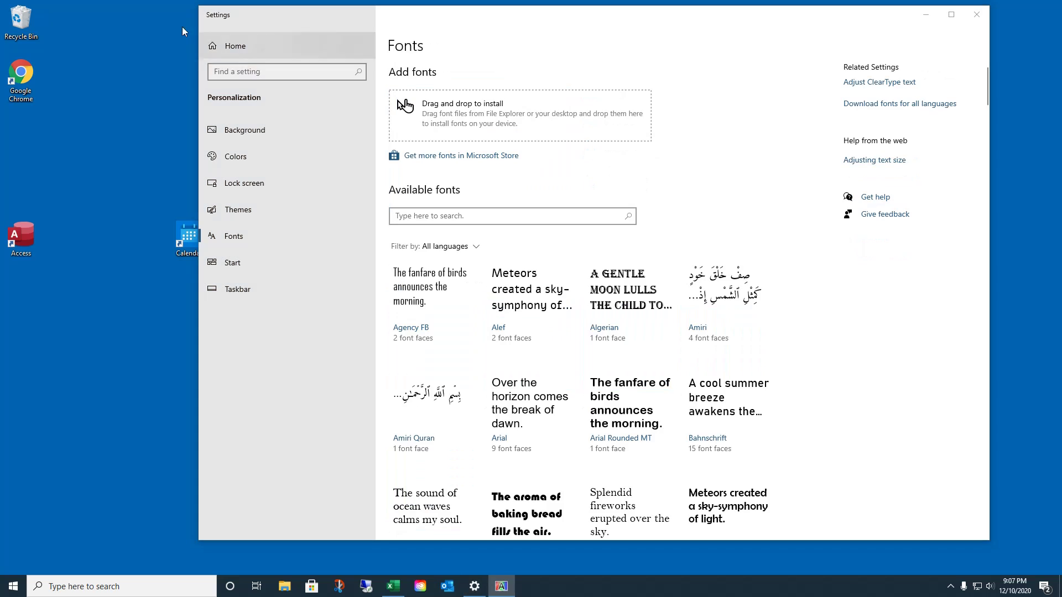
# Open the Ease of Access display settings and enlarge the sample text to about two-thirds of the size range.
pyautogui.click(232, 48)
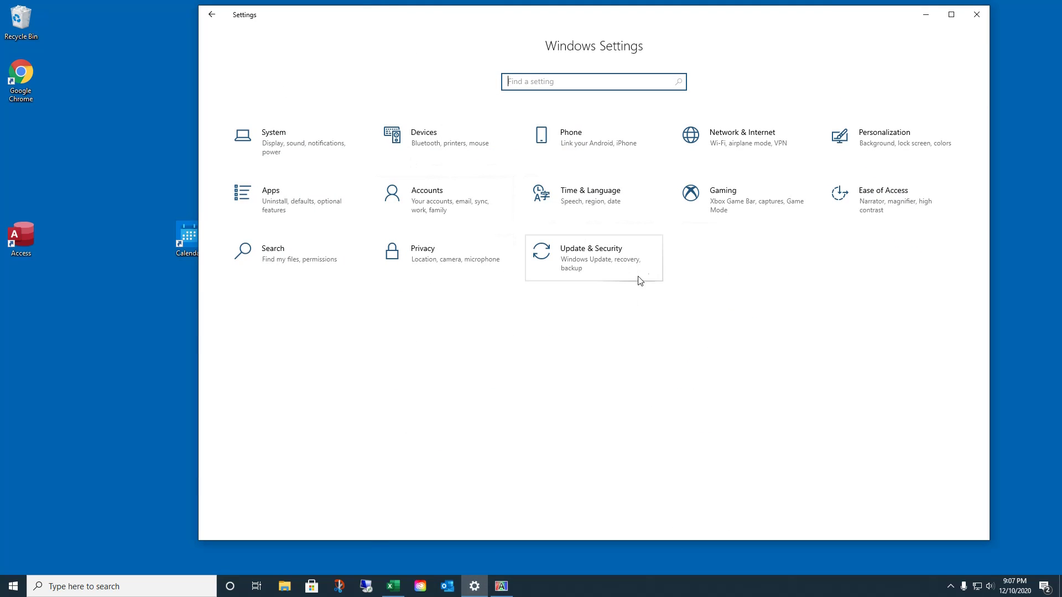
pyautogui.click(888, 210)
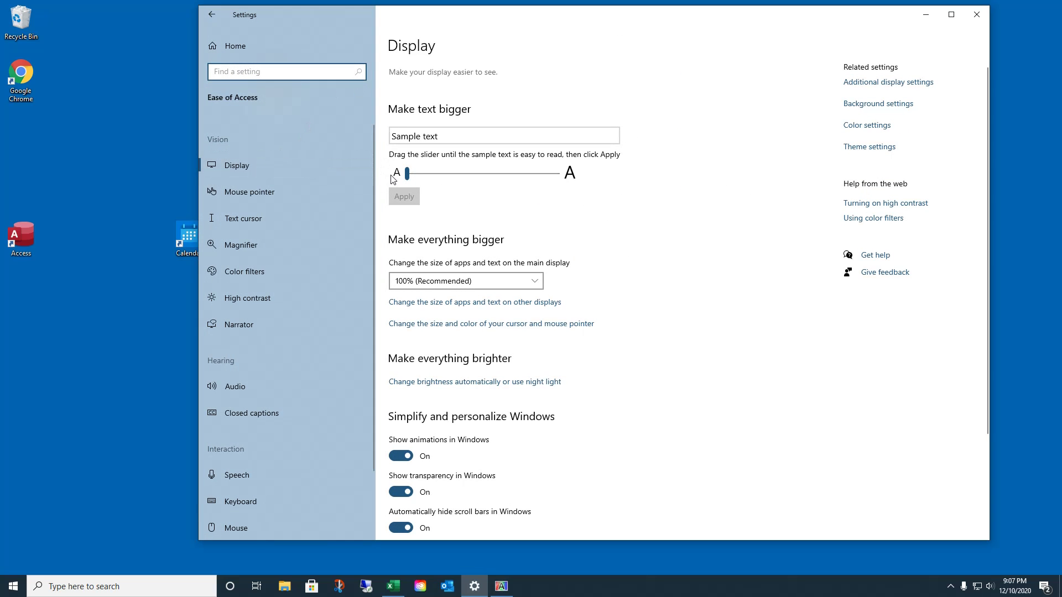
pyautogui.moveTo(407, 173); pyautogui.dragTo(507, 173)
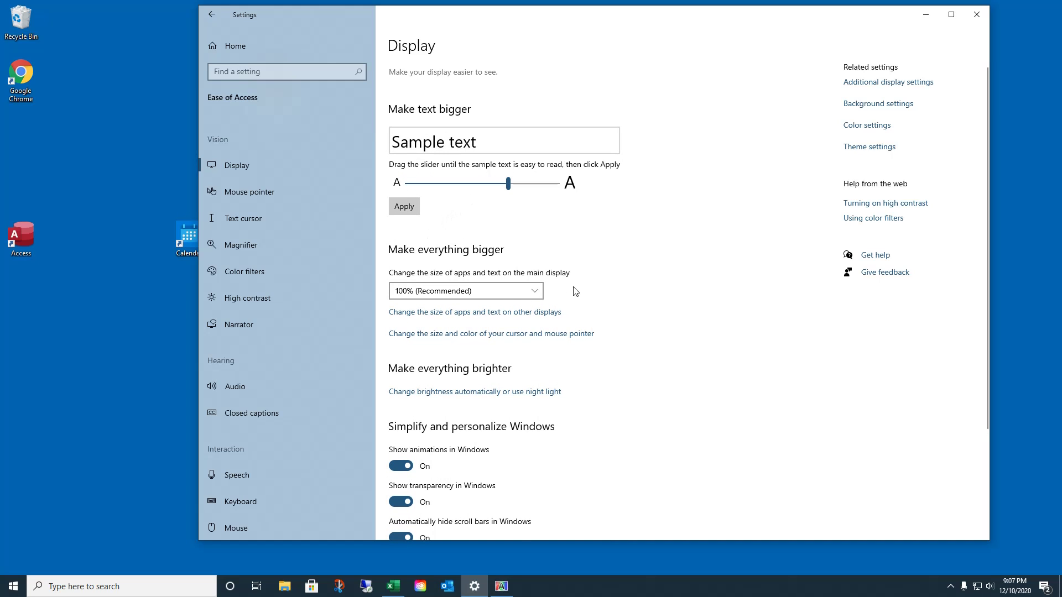
# Try 125% for the size of apps and text on the main display, and return it to 100% (Recommended).
pyautogui.click(538, 293)
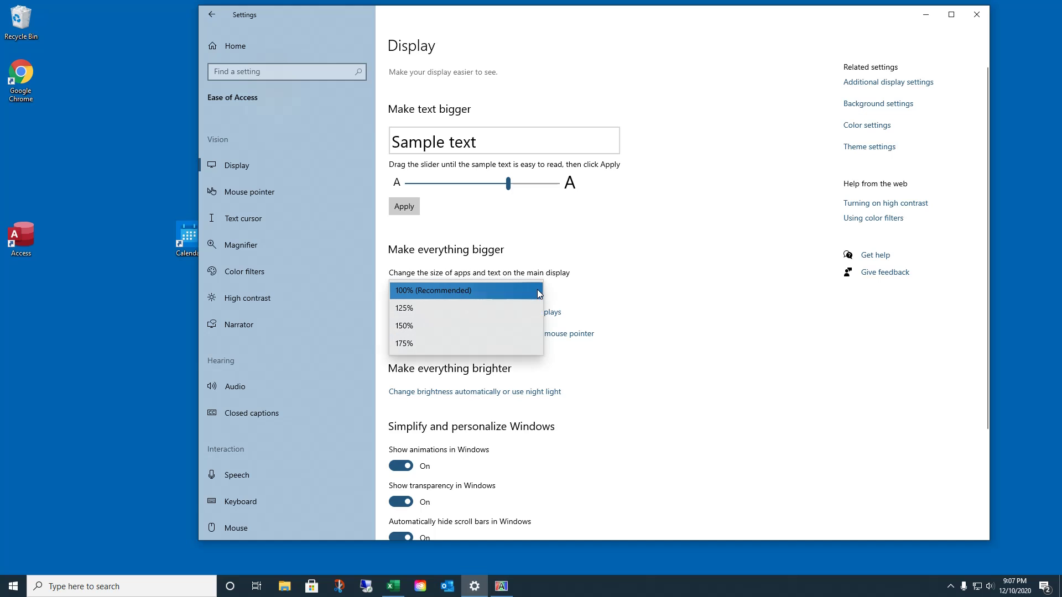
pyautogui.click(445, 310)
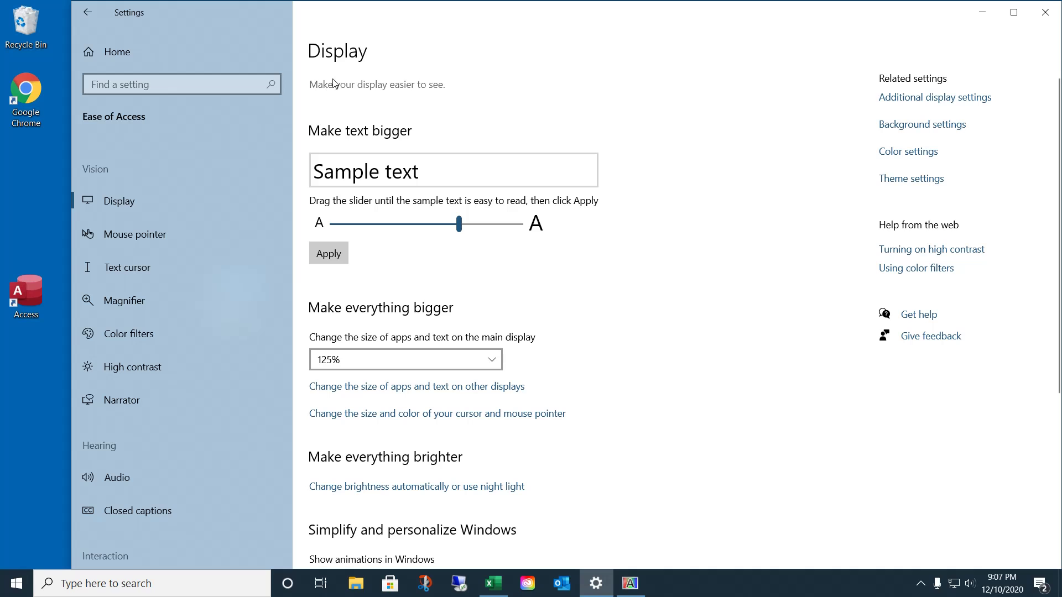
pyautogui.moveTo(495, 16); pyautogui.dragTo(686, 32)
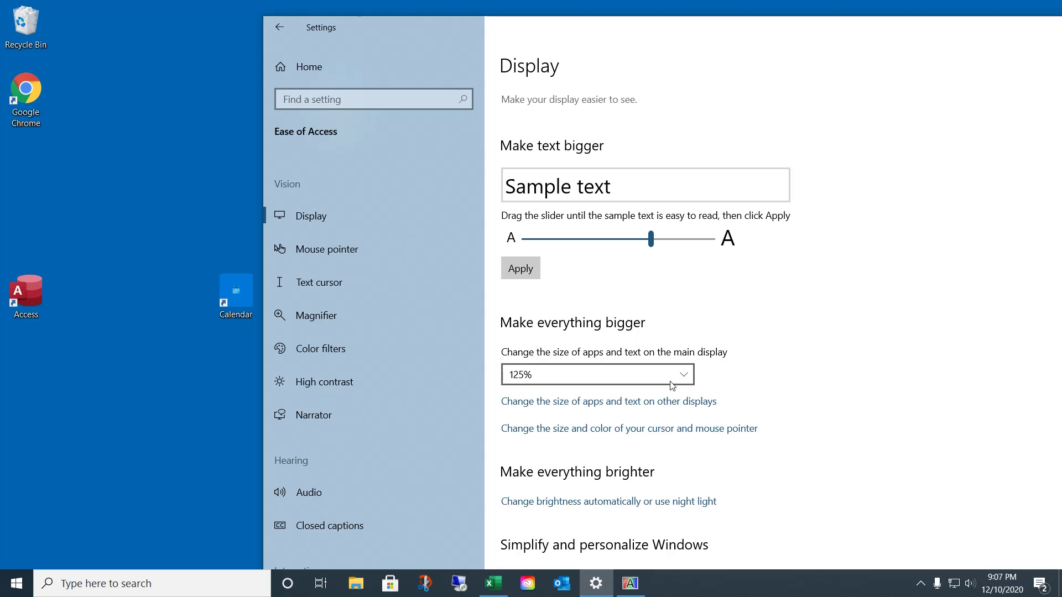
pyautogui.click(685, 375)
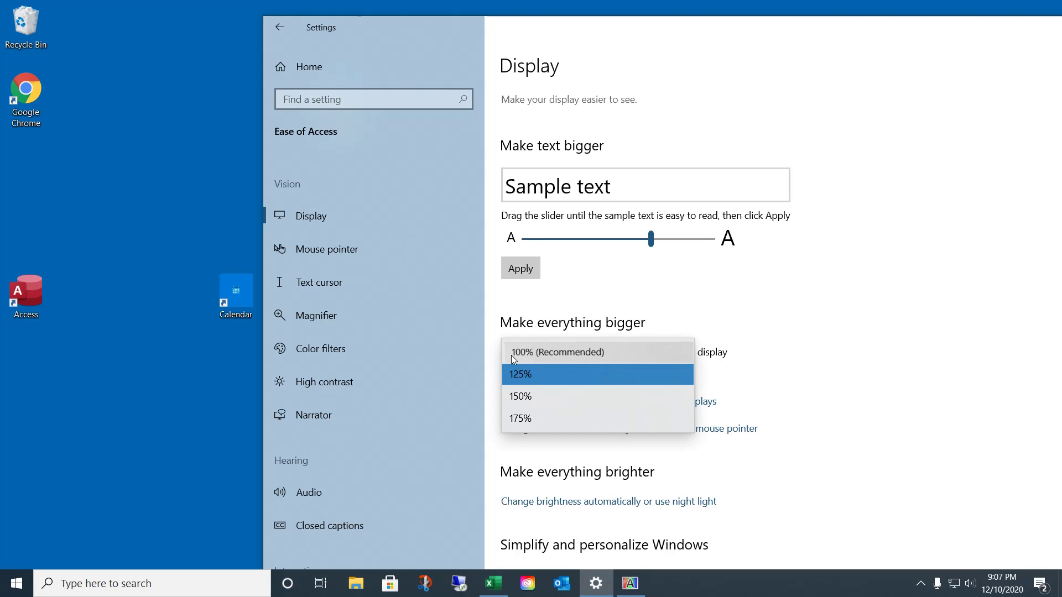
pyautogui.click(530, 352)
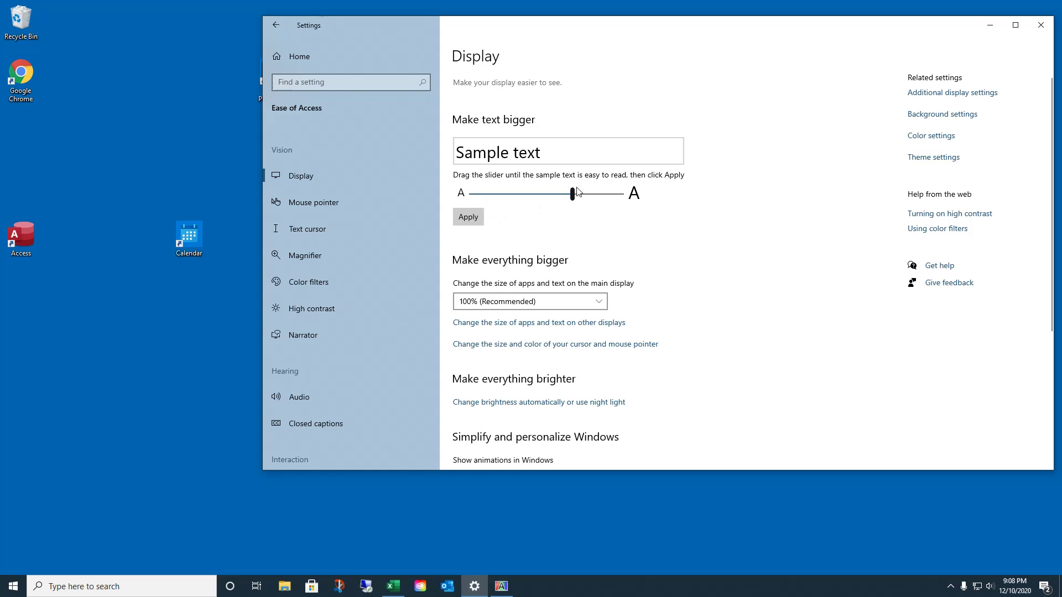
# Apply a text size of 164% and shift the Settings window to uncover the desktop icon labels.
pyautogui.moveTo(566, 194)
pyautogui.mouseDown()
pyautogui.moveTo(499, 197)
pyautogui.moveTo(600, 195)
pyautogui.moveTo(531, 198)
pyautogui.moveTo(549, 196)
pyautogui.mouseUp()
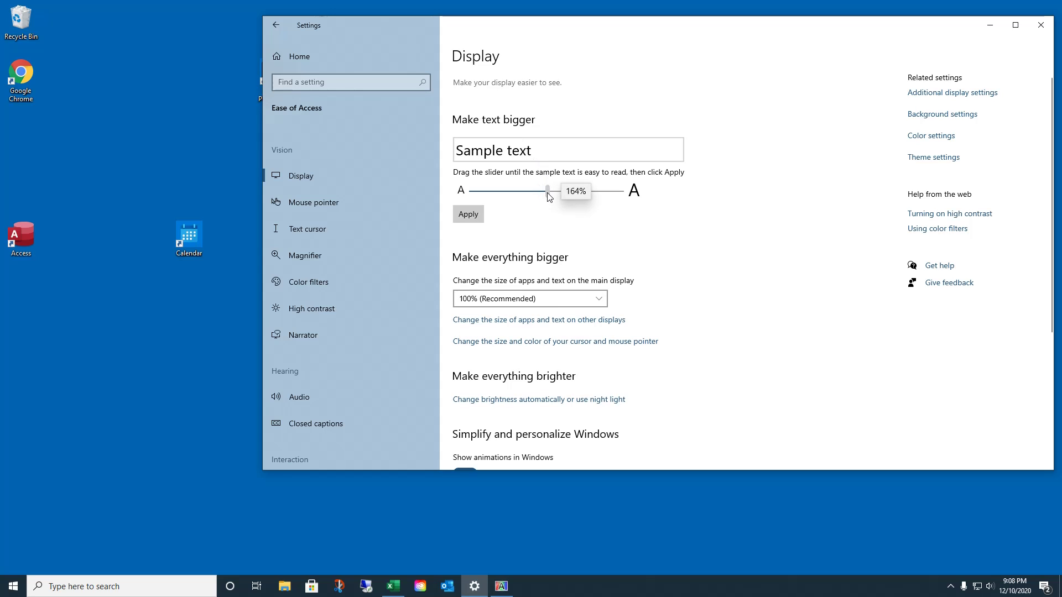
pyautogui.click(467, 215)
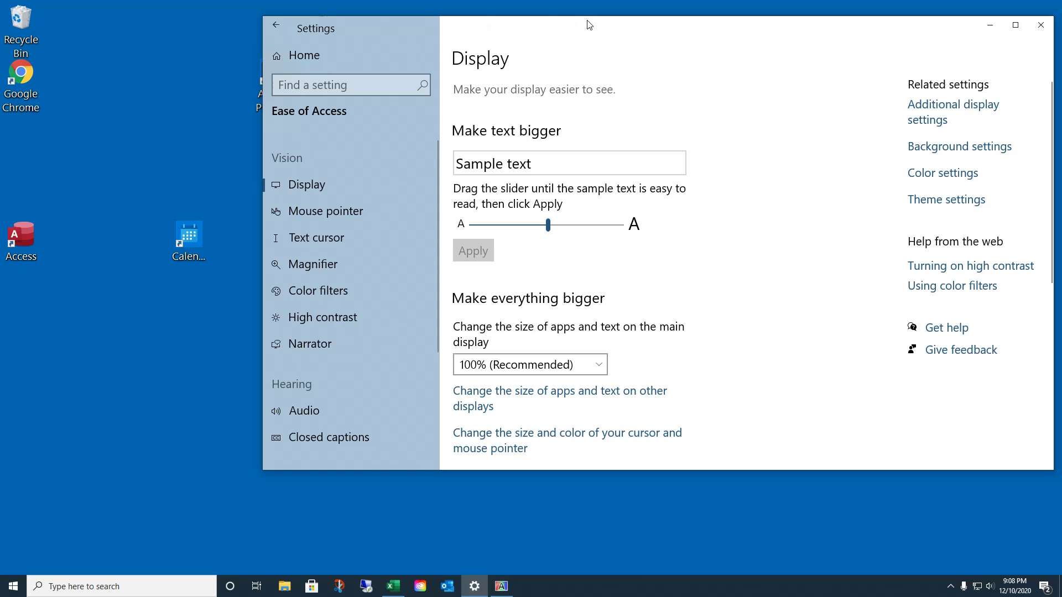
pyautogui.moveTo(589, 25); pyautogui.dragTo(659, 302)
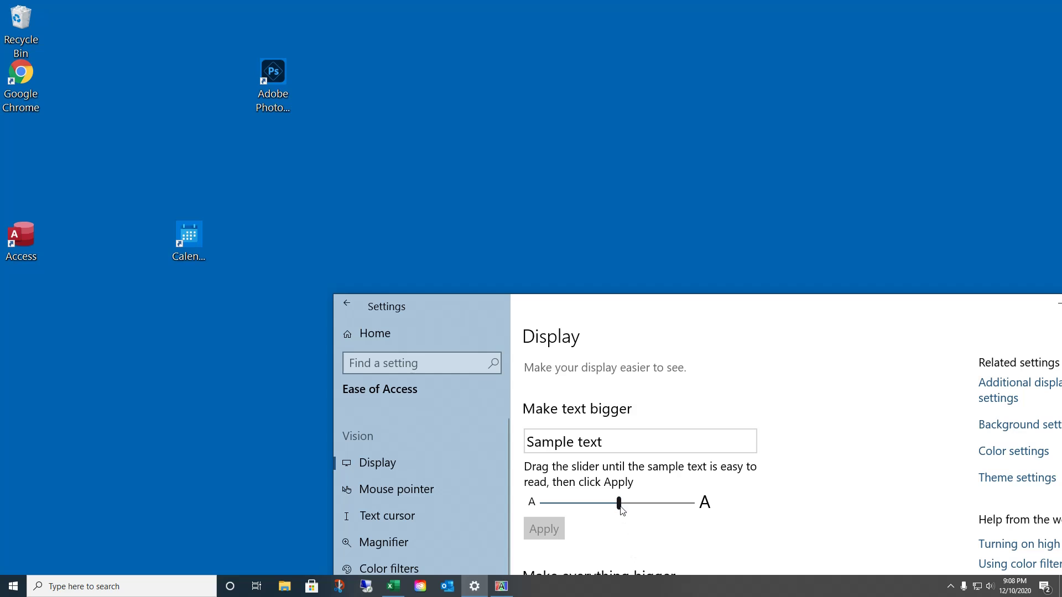
# Return the text size to the smallest setting, apply it, and close the Settings window.
pyautogui.moveTo(620, 503); pyautogui.dragTo(540, 498)
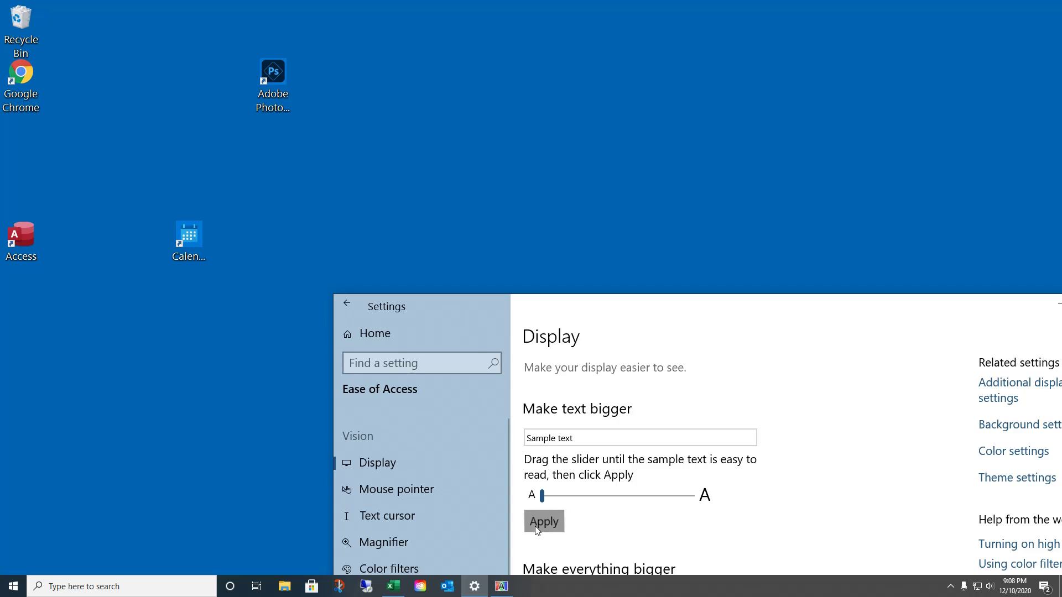
pyautogui.click(536, 528)
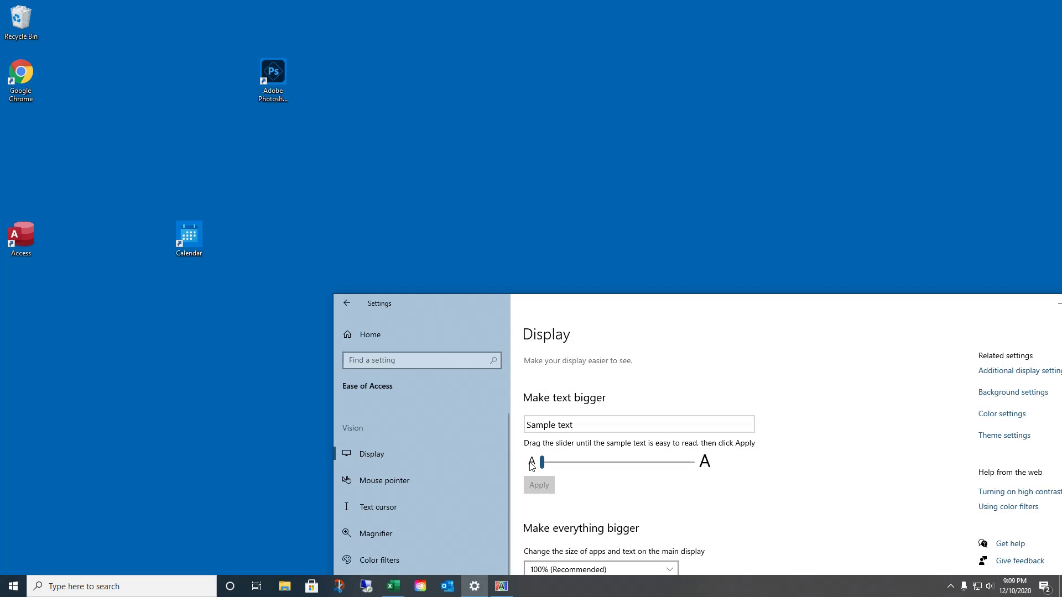
pyautogui.moveTo(656, 301); pyautogui.dragTo(457, 46)
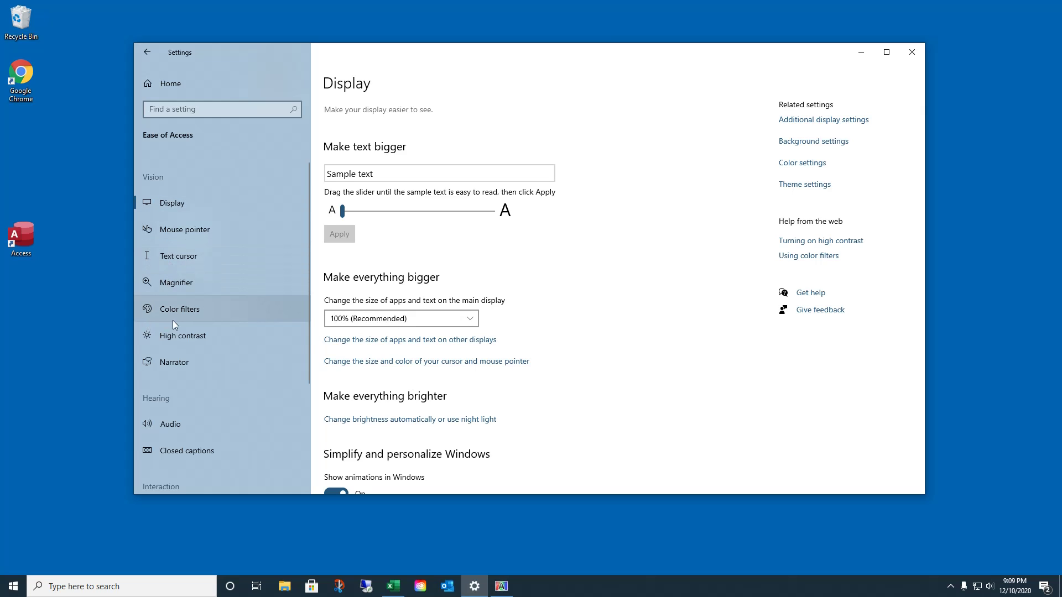
pyautogui.click(913, 54)
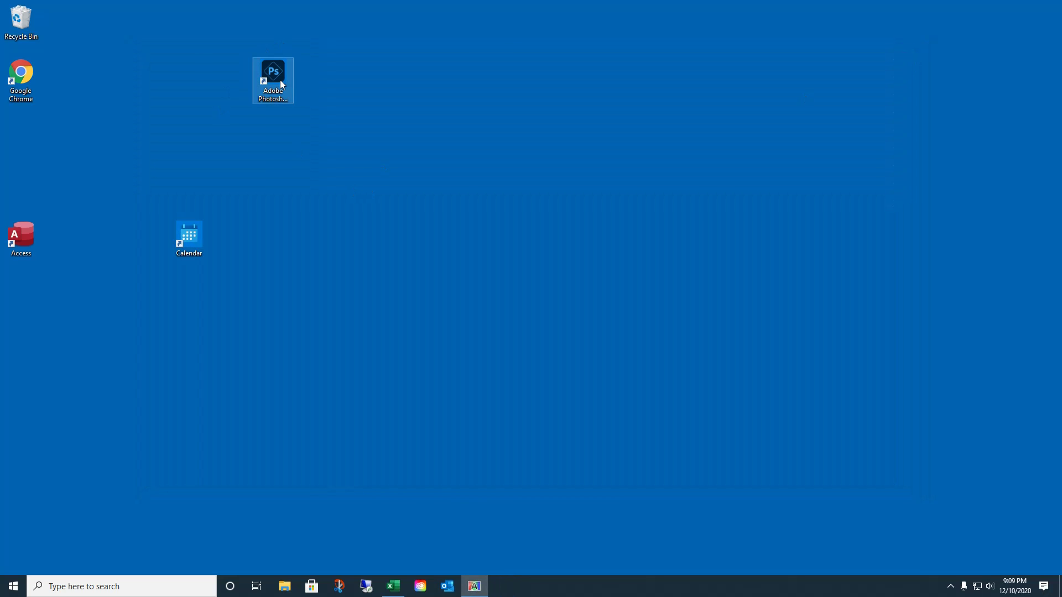
# Move the Adobe Photoshop and Calendar desktop icons into a second column beside Recycle Bin and Google Chrome.
pyautogui.moveTo(113, 43); pyautogui.dragTo(113, 43)
pyautogui.moveTo(195, 234); pyautogui.dragTo(92, 129)
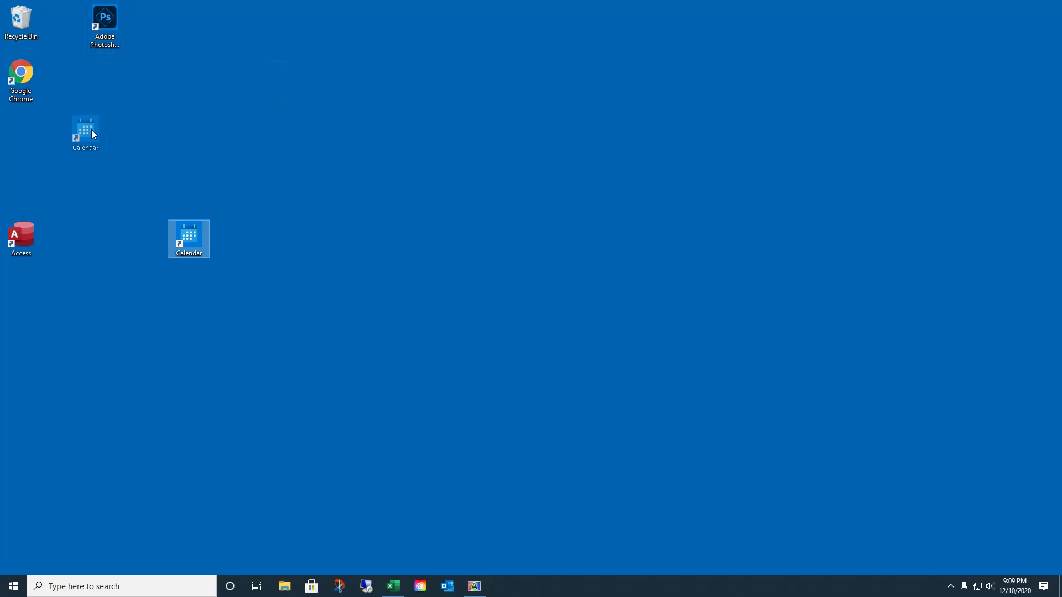
pyautogui.moveTo(109, 70); pyautogui.dragTo(110, 71)
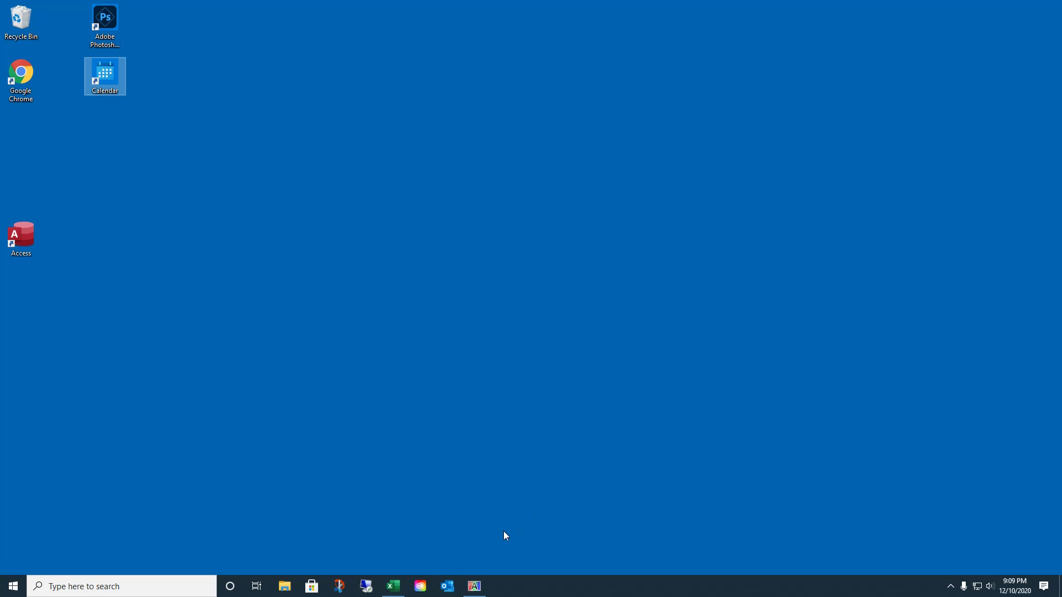
# View the Start menu's app list and pinned tiles, and close the menu.
pyautogui.click(12, 587)
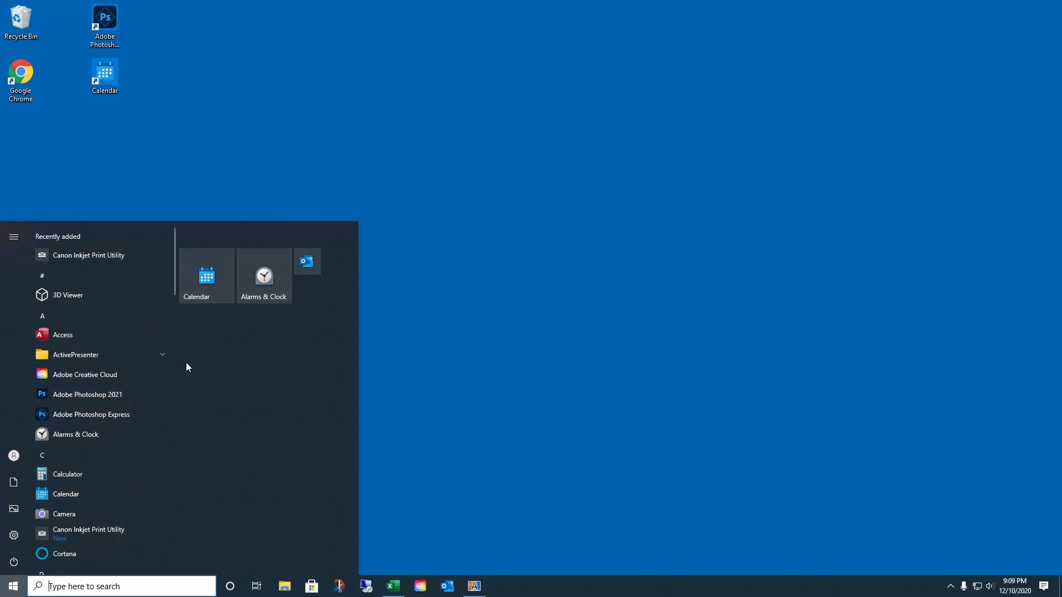
pyautogui.press('Escape')
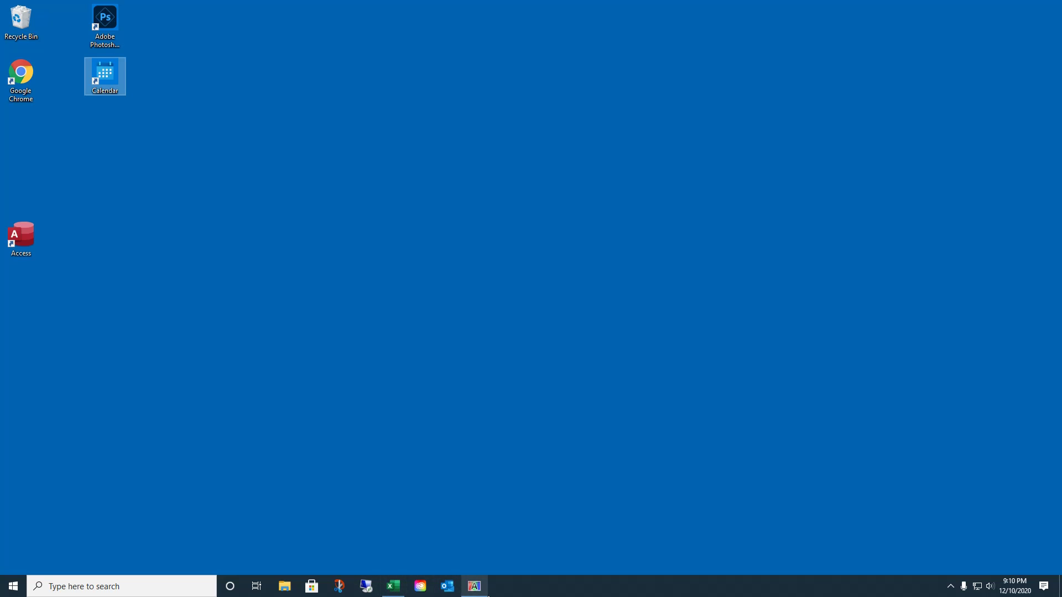
# Close the running ClearType Text Tuner window from its taskbar icon.
pyautogui.moveTo(489, 584)
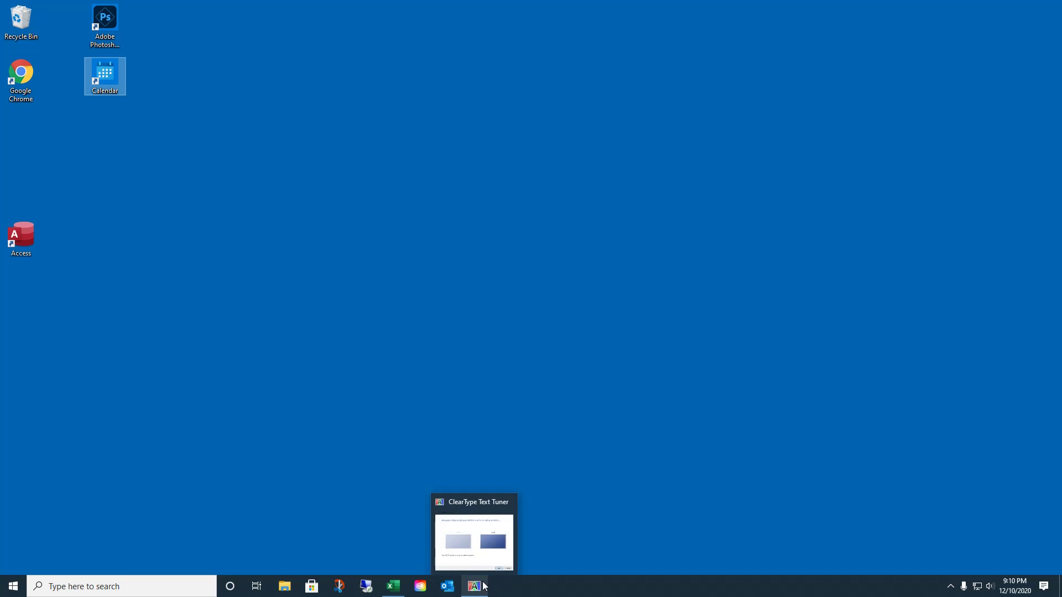
pyautogui.click(482, 591)
pyautogui.moveTo(474, 589)
pyautogui.rightClick(482, 589)
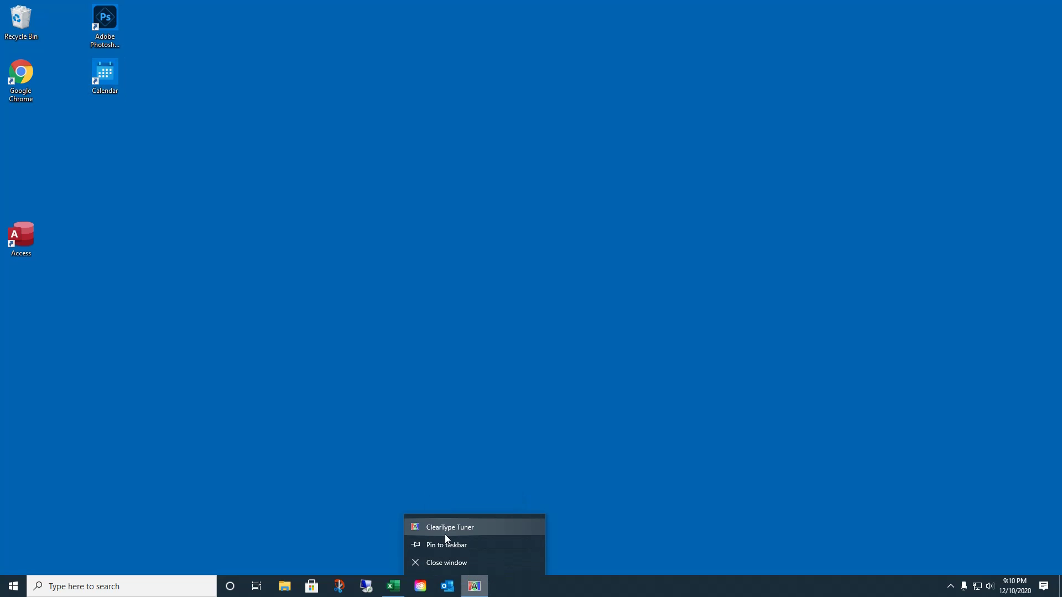
pyautogui.click(442, 563)
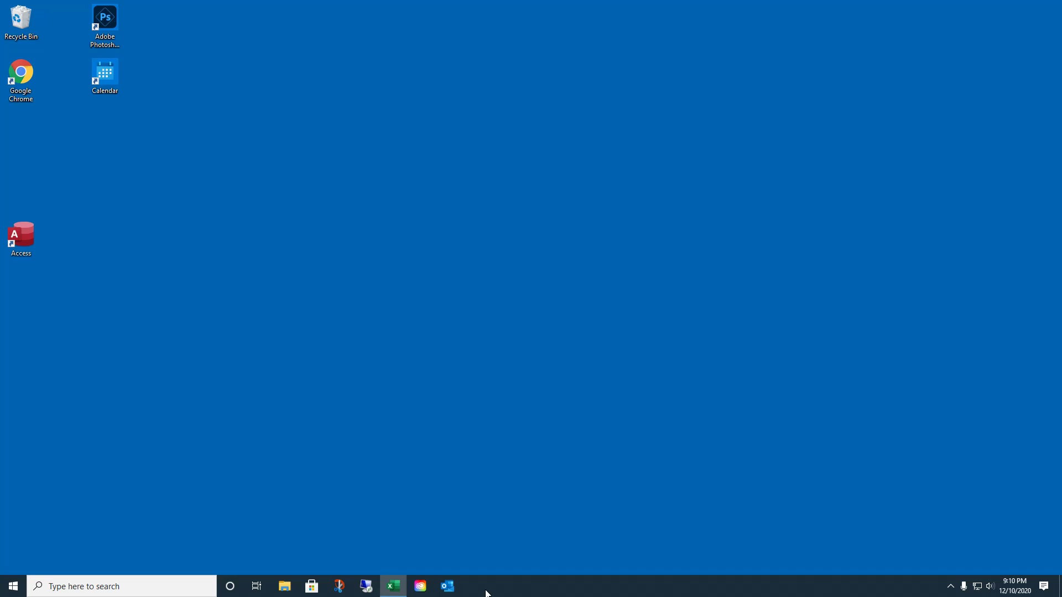
# Open Outlook from its pinned taskbar icon, shift its window higher, and close it.
pyautogui.click(454, 586)
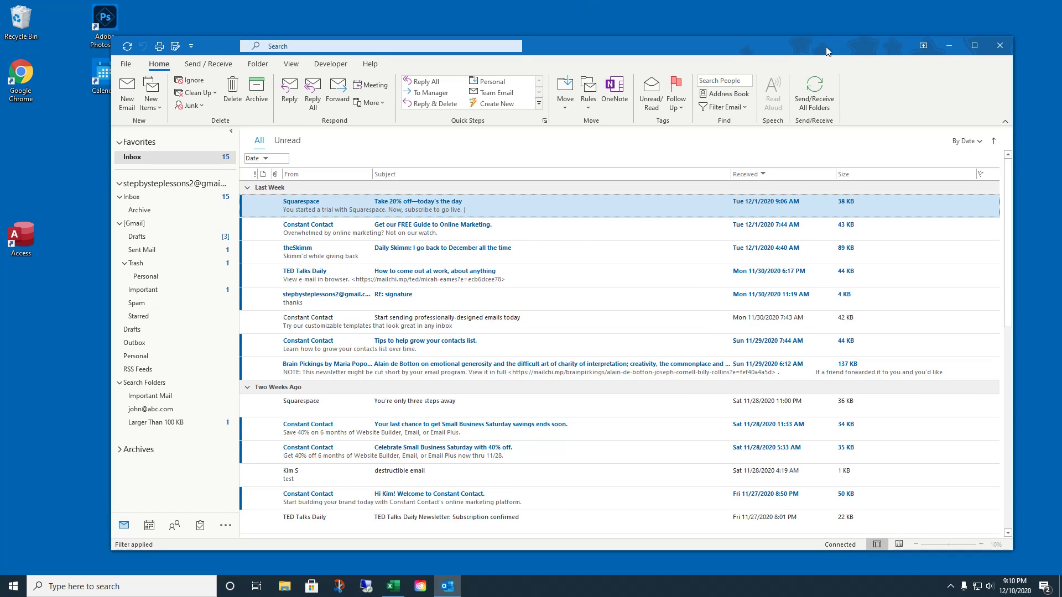
pyautogui.moveTo(826, 51); pyautogui.dragTo(789, 15)
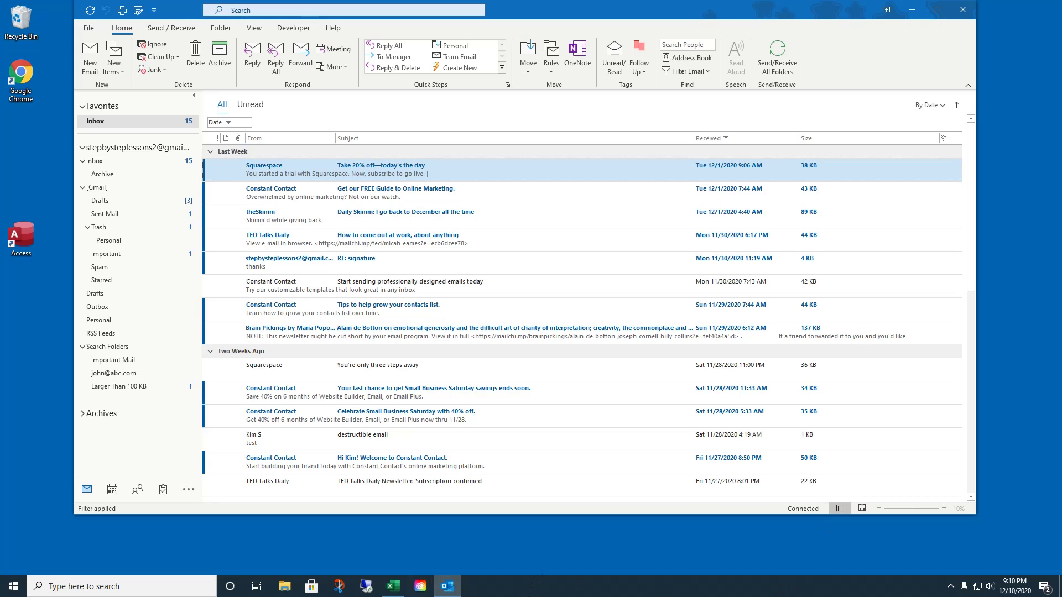
pyautogui.click(962, 14)
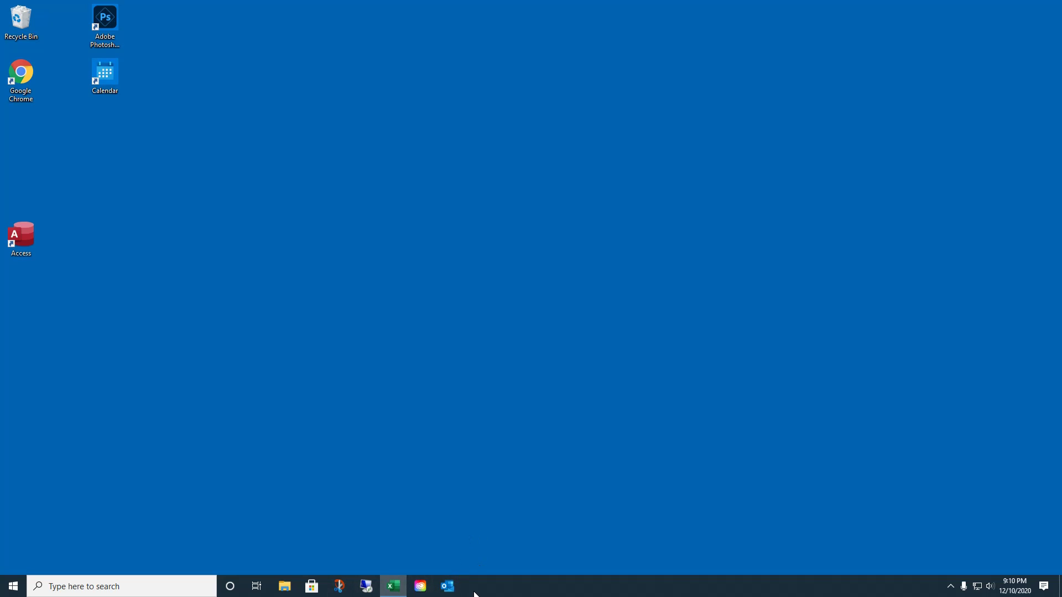
# Launch Calculator from the Start menu's app list and compare its taskbar icon with the pinned ones.
pyautogui.click(15, 592)
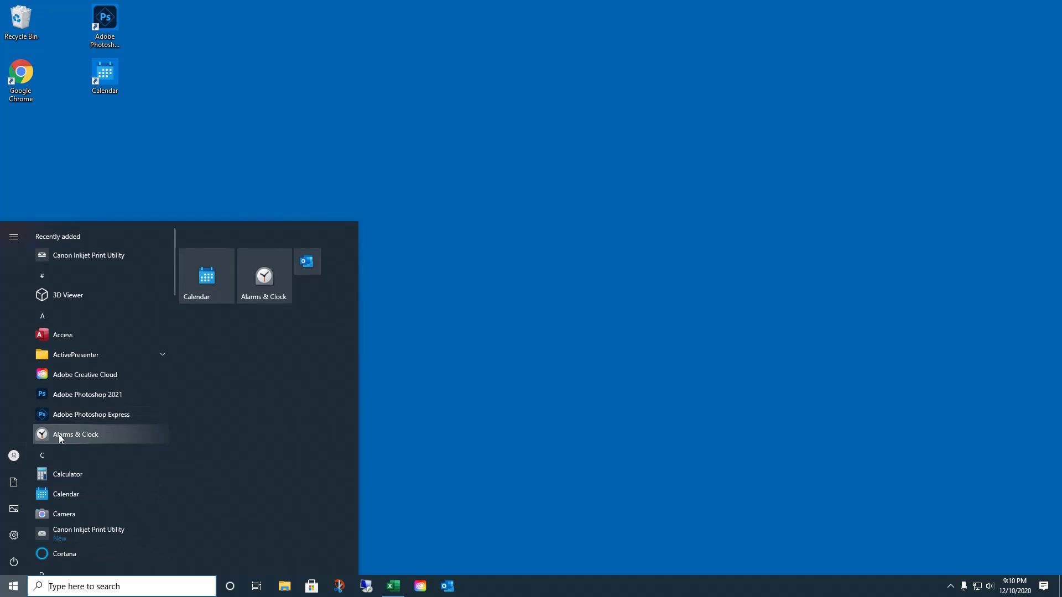
pyautogui.scroll(-2, 73, 433)
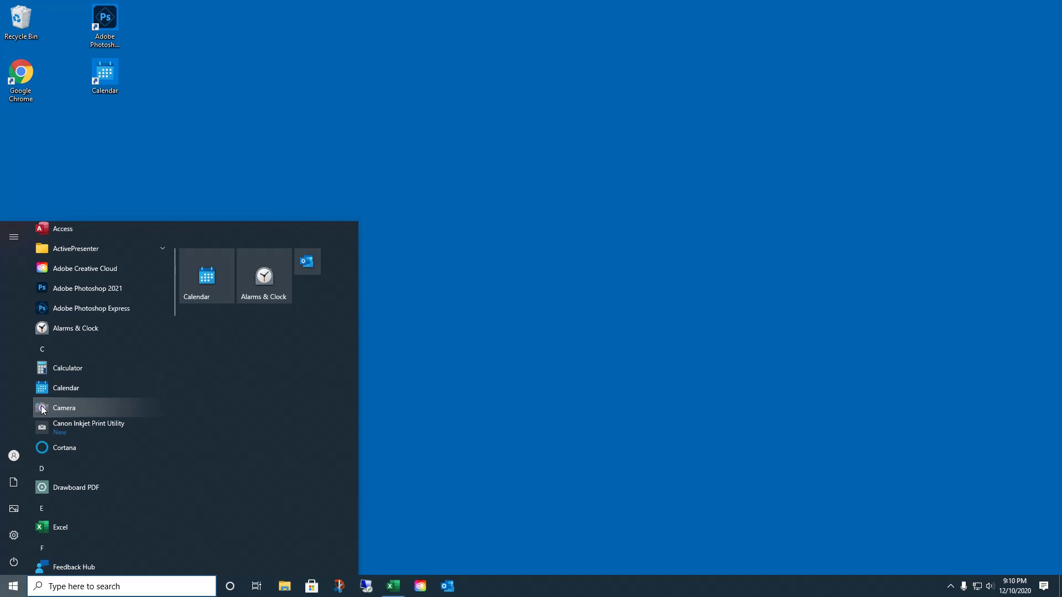
pyautogui.click(48, 371)
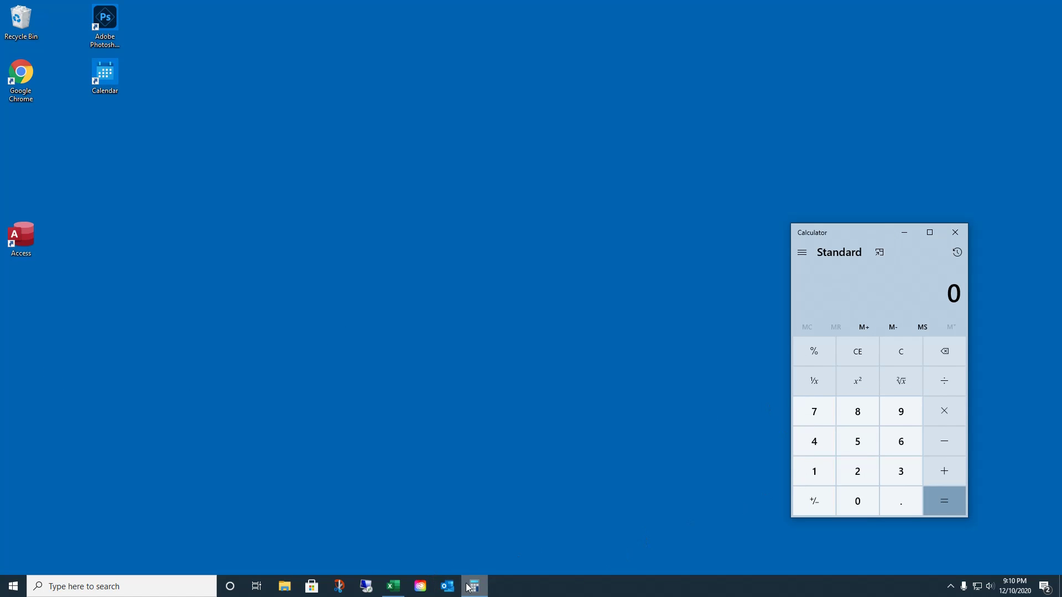
pyautogui.moveTo(467, 588)
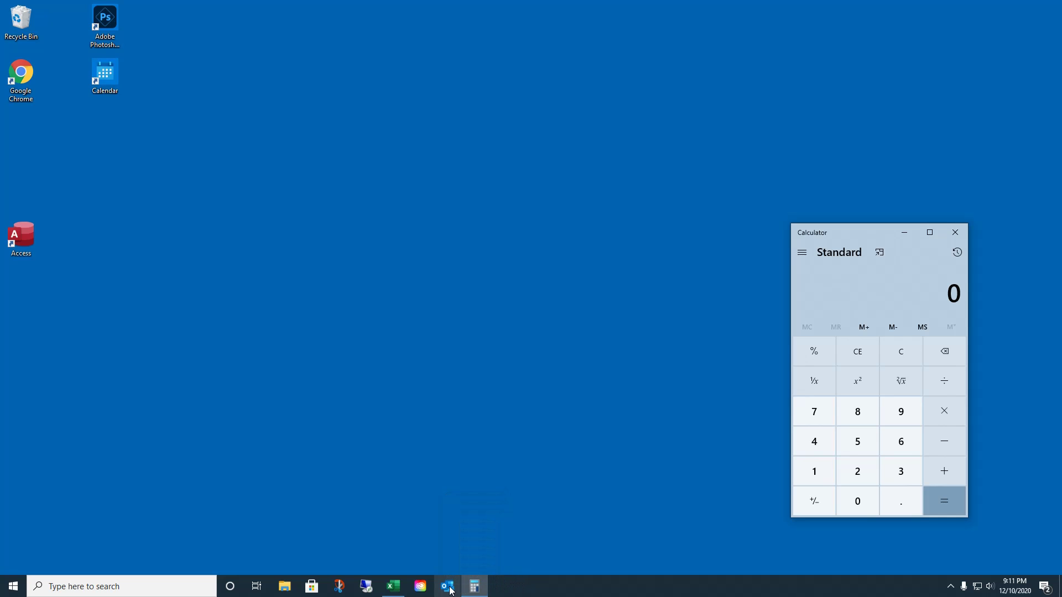
pyautogui.moveTo(387, 590)
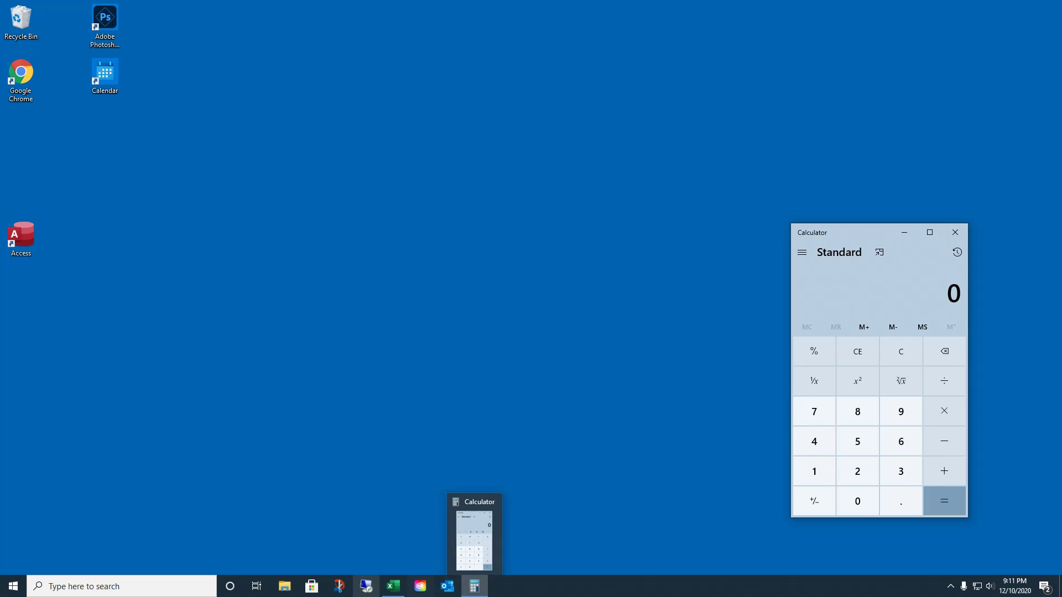
# Open Microsoft Store and Snip & Sketch from the taskbar, and minimize both windows along with Calculator.
pyautogui.click(306, 589)
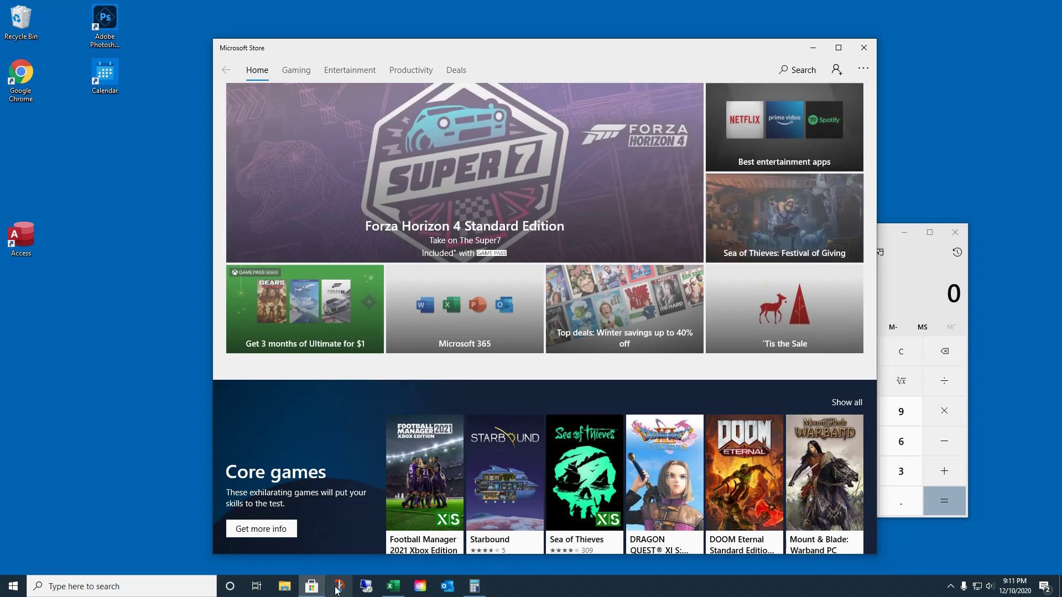
pyautogui.click(337, 588)
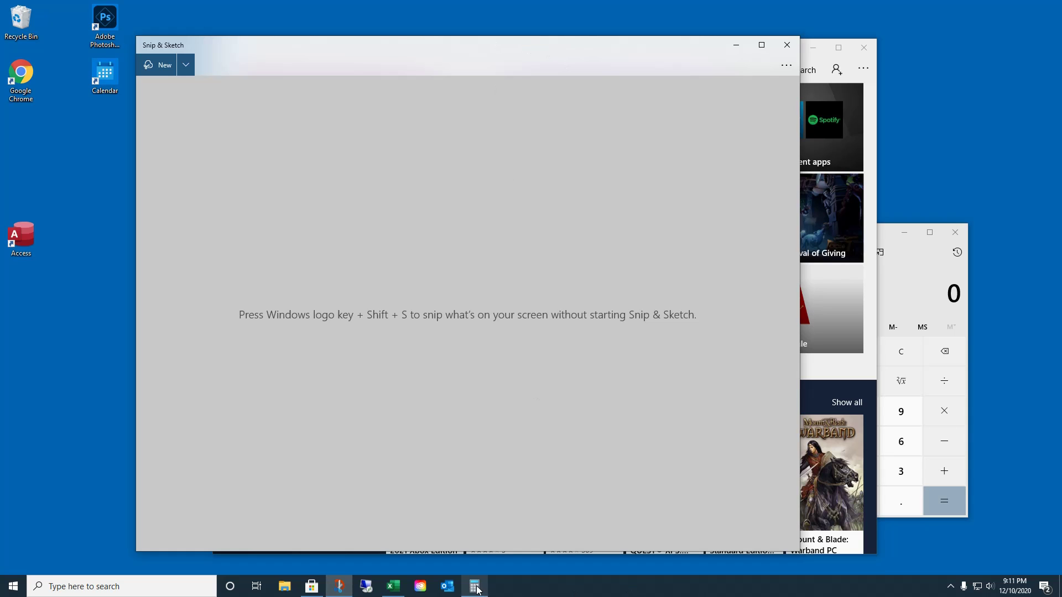
pyautogui.click(736, 53)
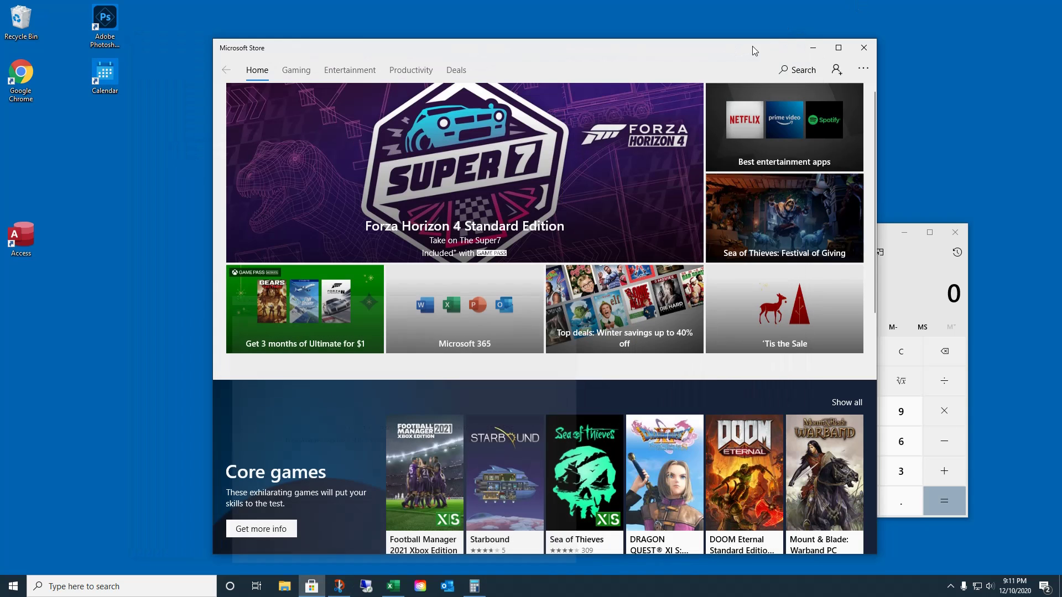
pyautogui.click(813, 48)
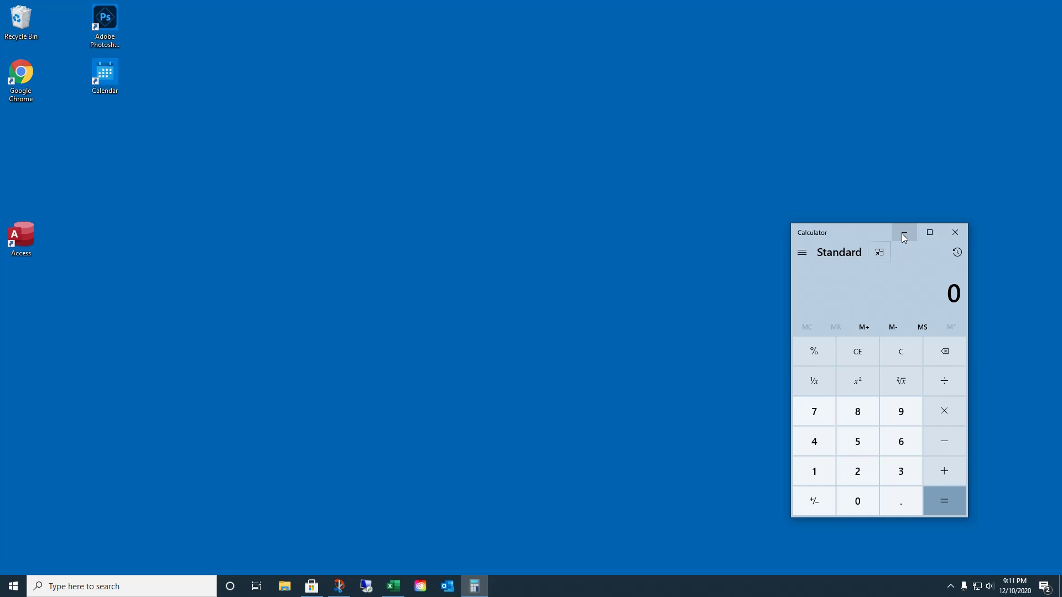
pyautogui.click(906, 232)
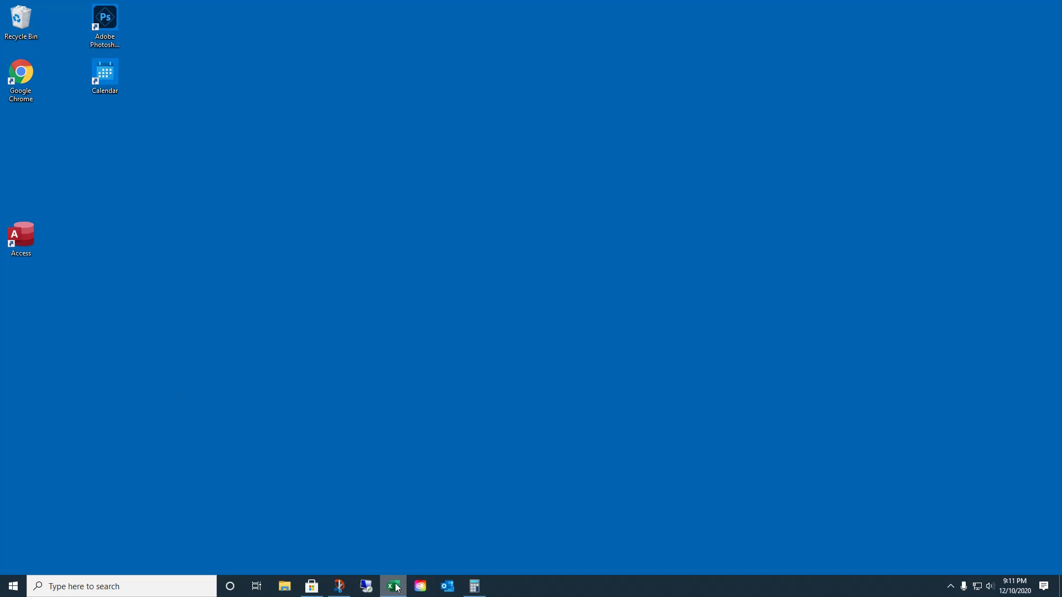
# Preview the minimized Snip & Sketch and Microsoft Store windows, and restore, minimize and again restore Calculator.
pyautogui.moveTo(342, 594)
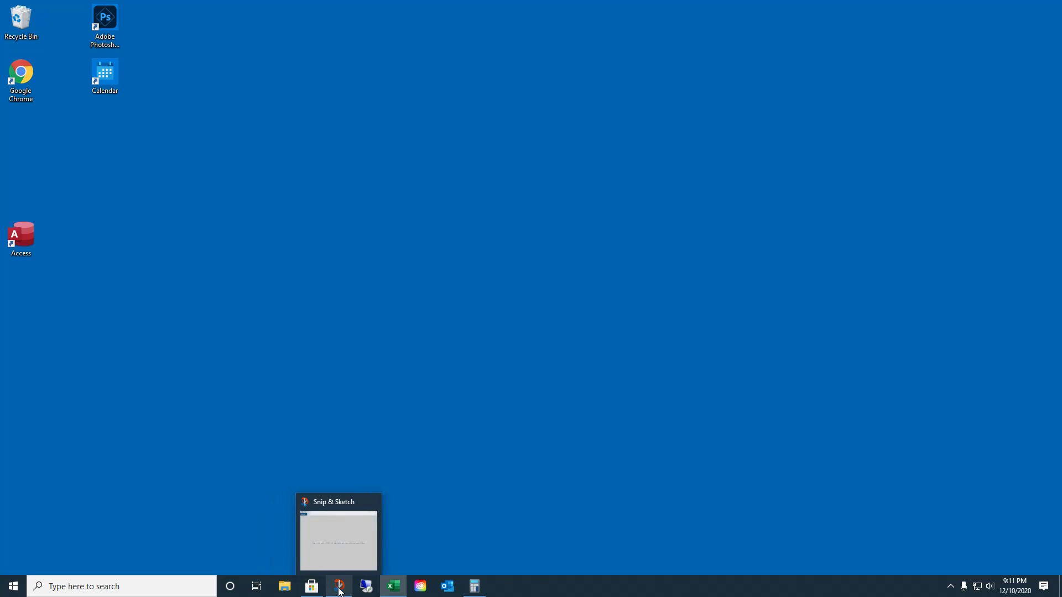
pyautogui.moveTo(311, 587)
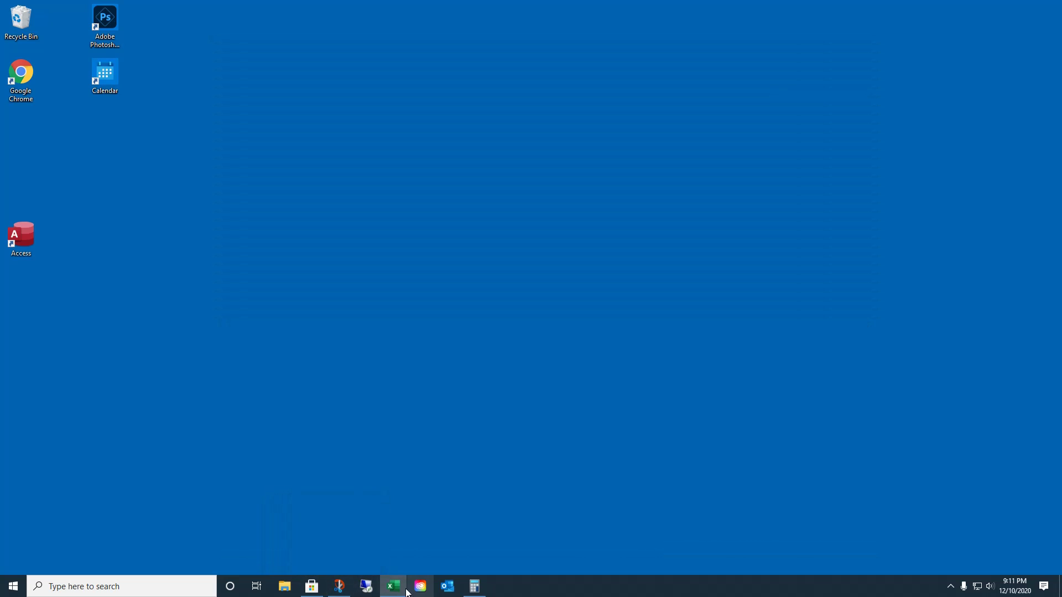
pyautogui.click(475, 591)
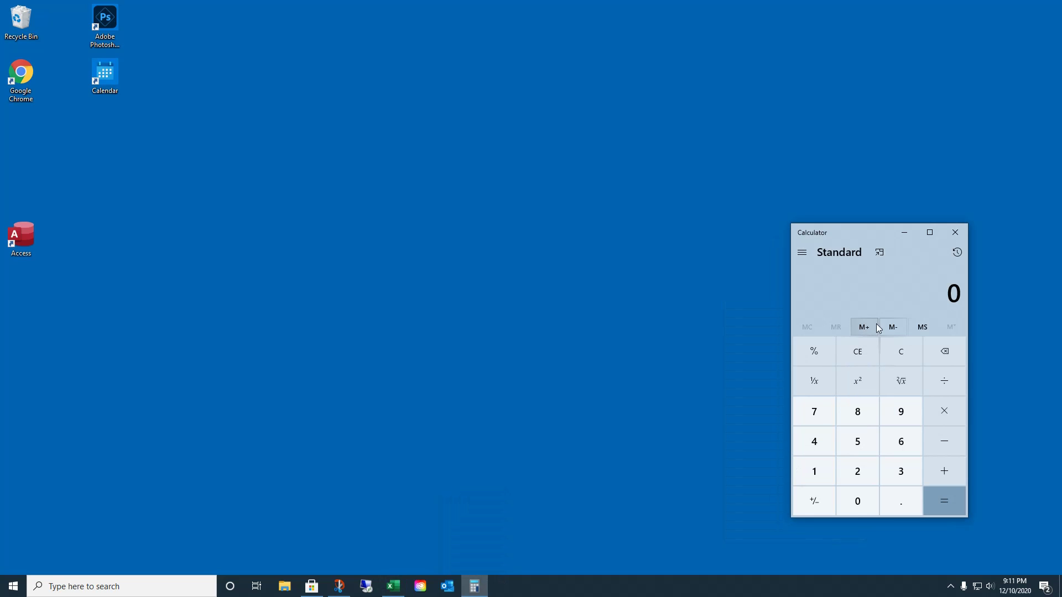
pyautogui.click(907, 232)
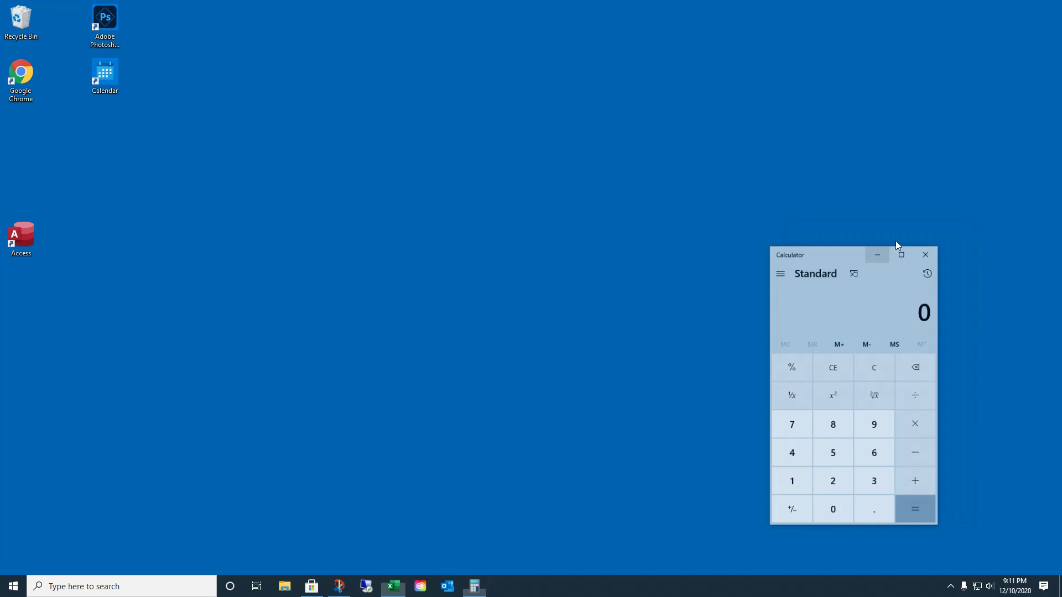
pyautogui.click(475, 586)
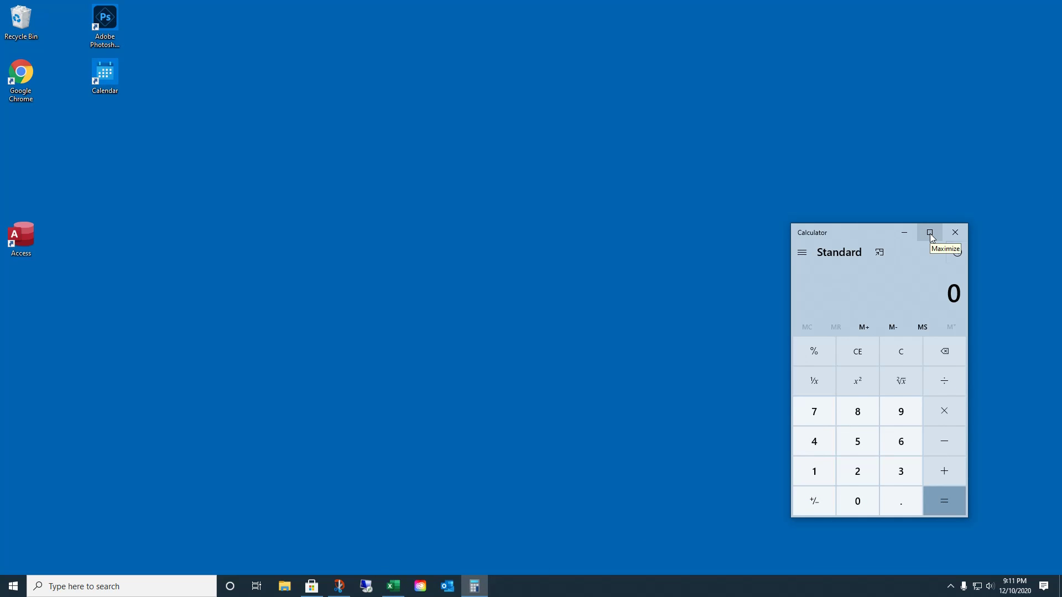
# Maximize Calculator, open its list of calculator modes and converters, and close the app.
pyautogui.click(931, 233)
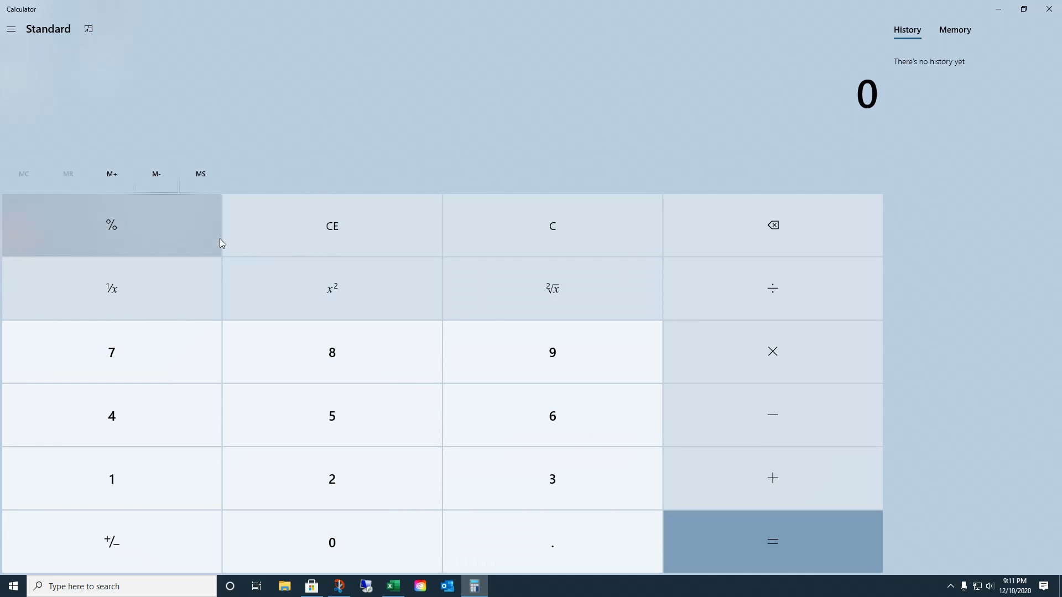
pyautogui.click(10, 33)
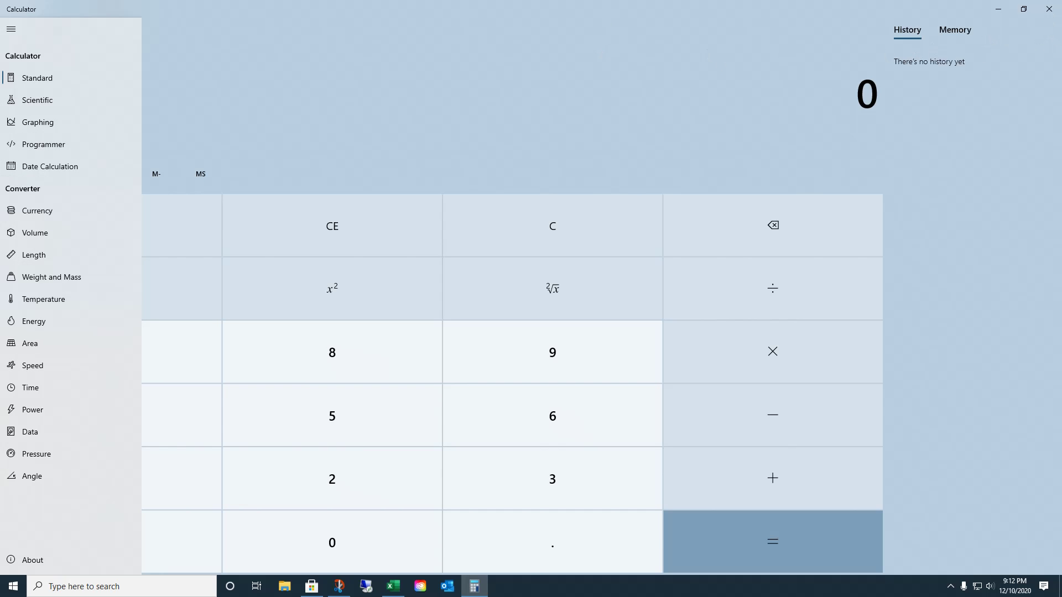
pyautogui.click(1049, 9)
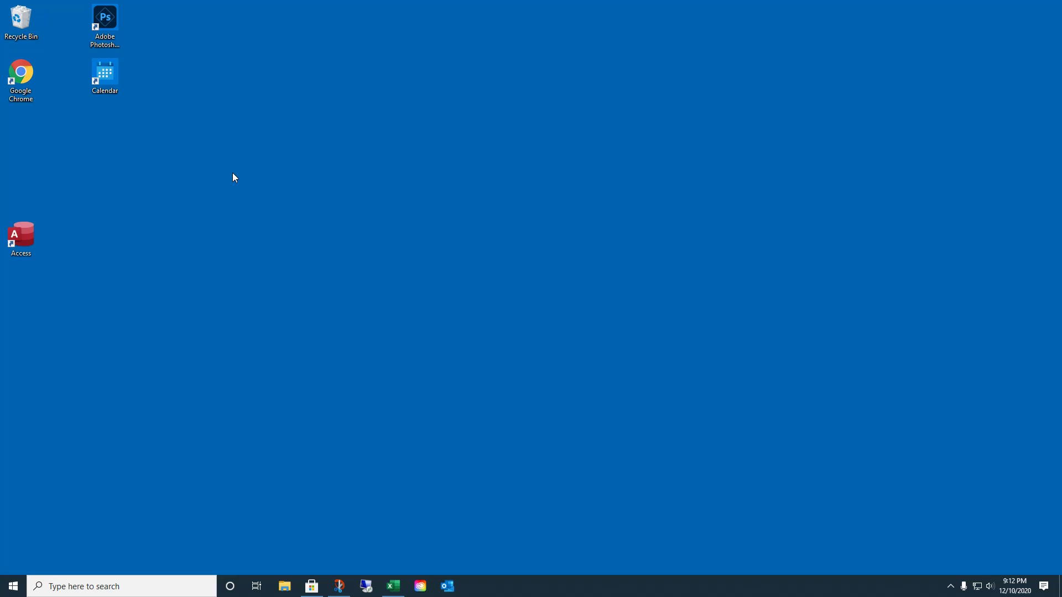
# Examine the context options for the Calendar shortcut and for an empty area of the desktop.
pyautogui.rightClick(107, 73)
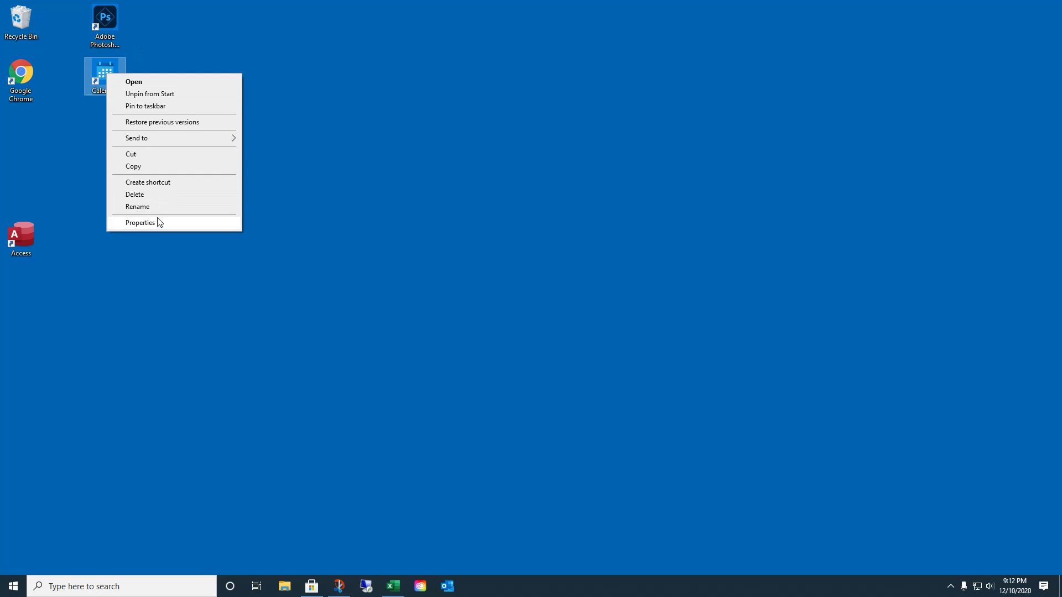
pyautogui.moveTo(166, 137)
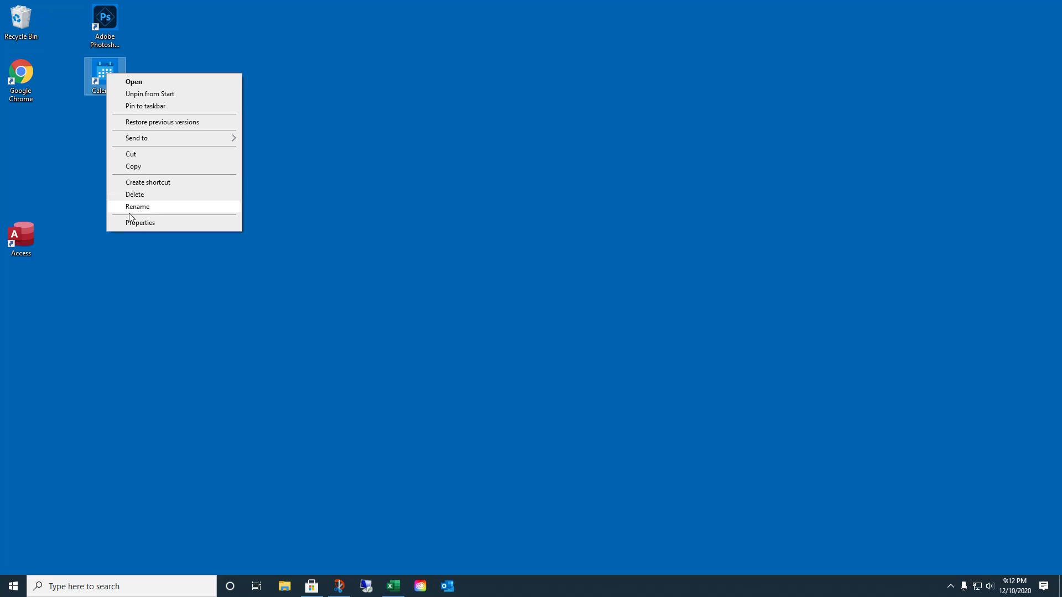
pyautogui.rightClick(412, 163)
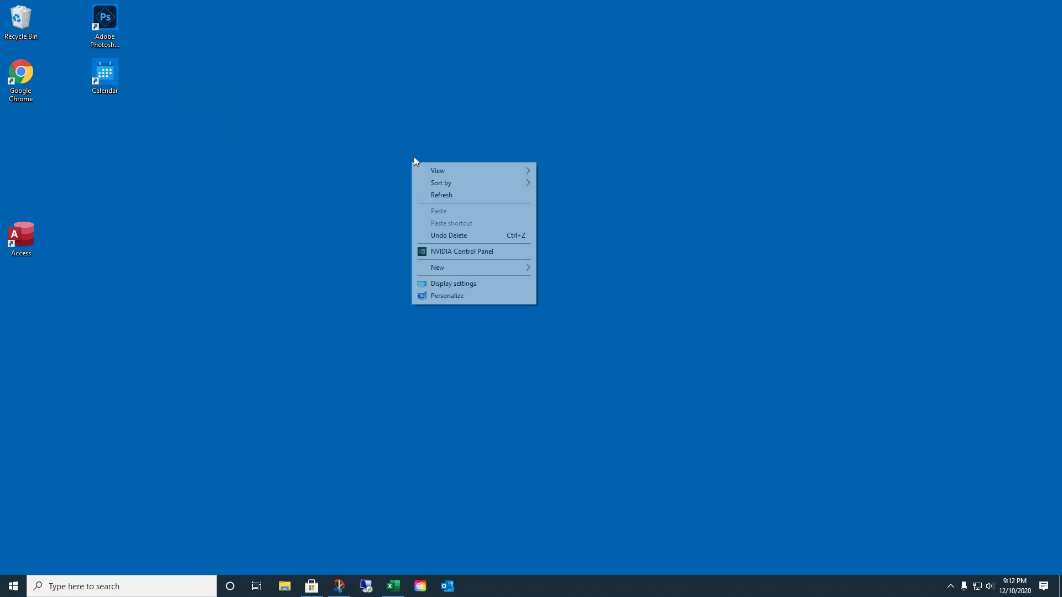
pyautogui.click(225, 57)
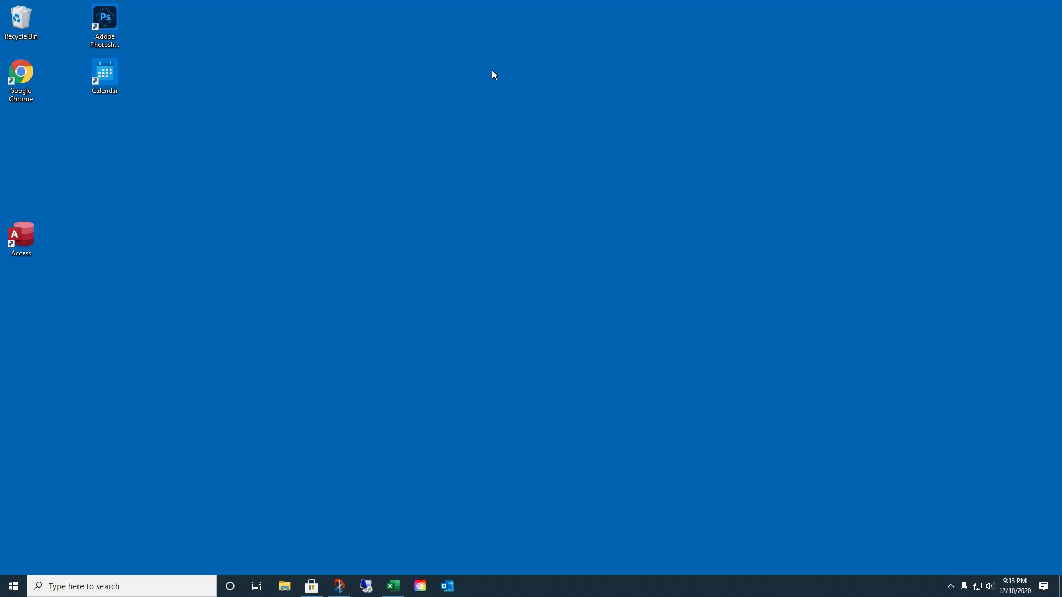
# Open File Explorer in a widened, slightly lowered window and display the contents of Local Disk (C:).
pyautogui.click(285, 585)
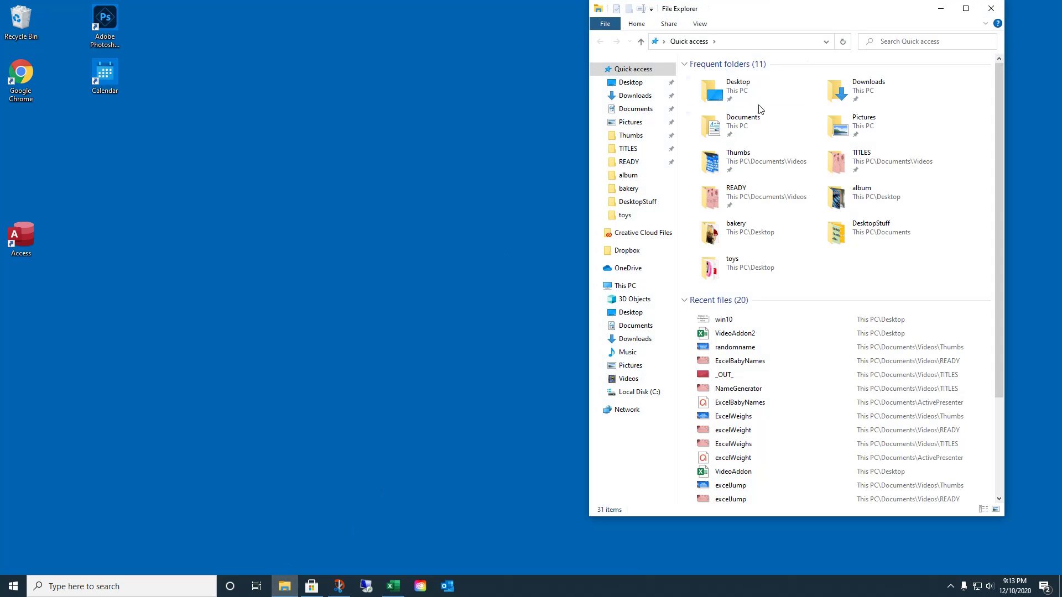
pyautogui.moveTo(589, 116); pyautogui.dragTo(294, 121)
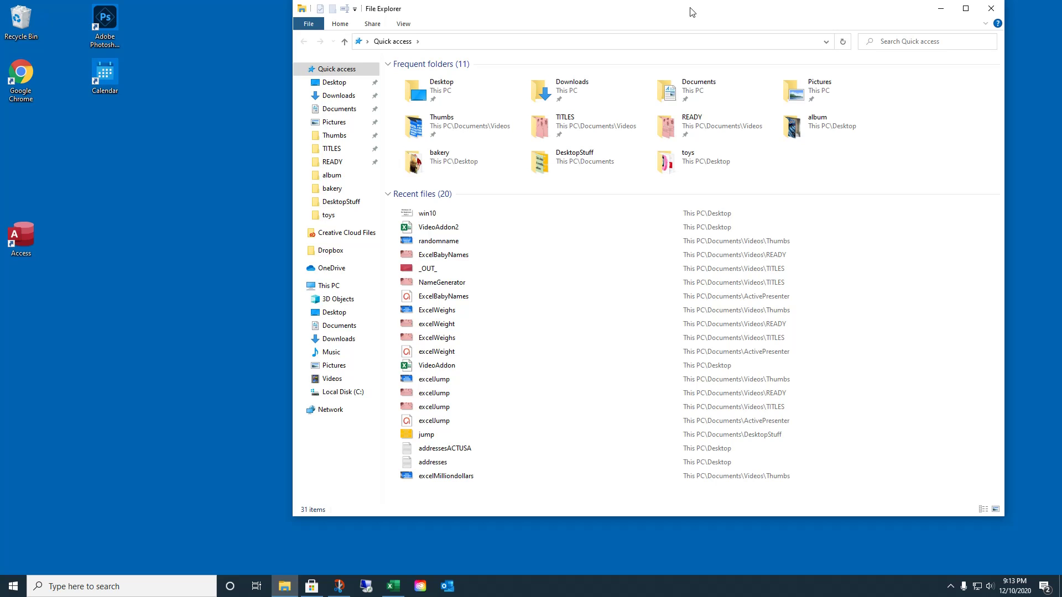
pyautogui.moveTo(691, 11); pyautogui.dragTo(692, 23)
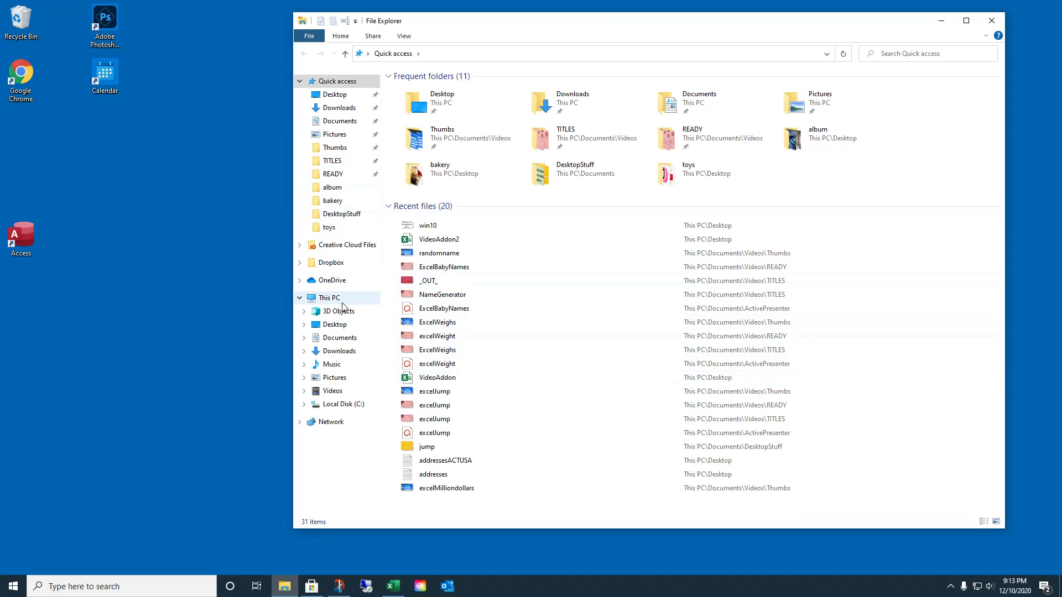
pyautogui.click(319, 404)
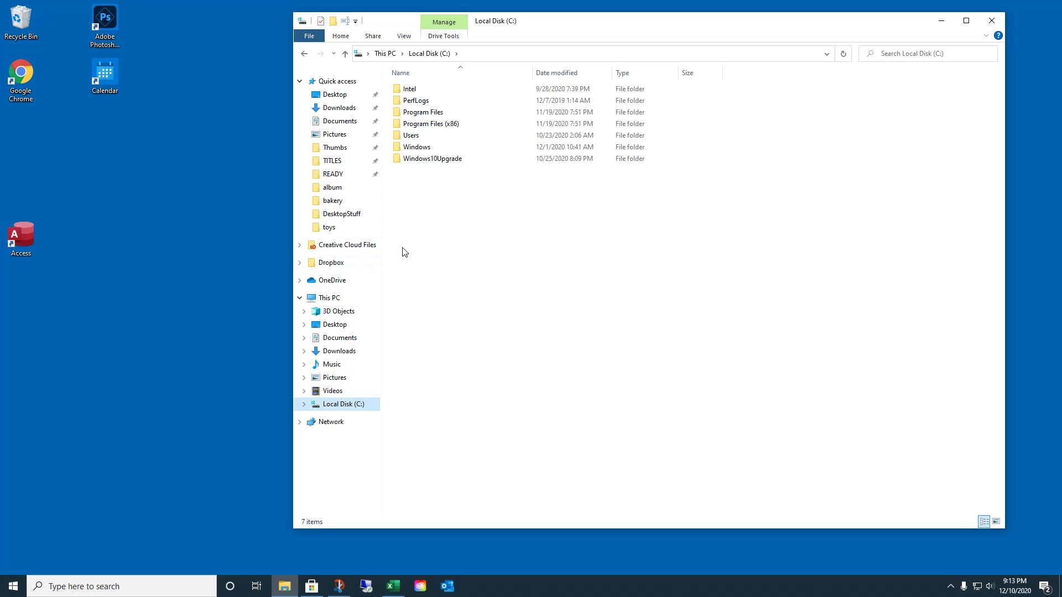
# Pin the toys folder to Quick access and unpin it again.
pyautogui.rightClick(335, 228)
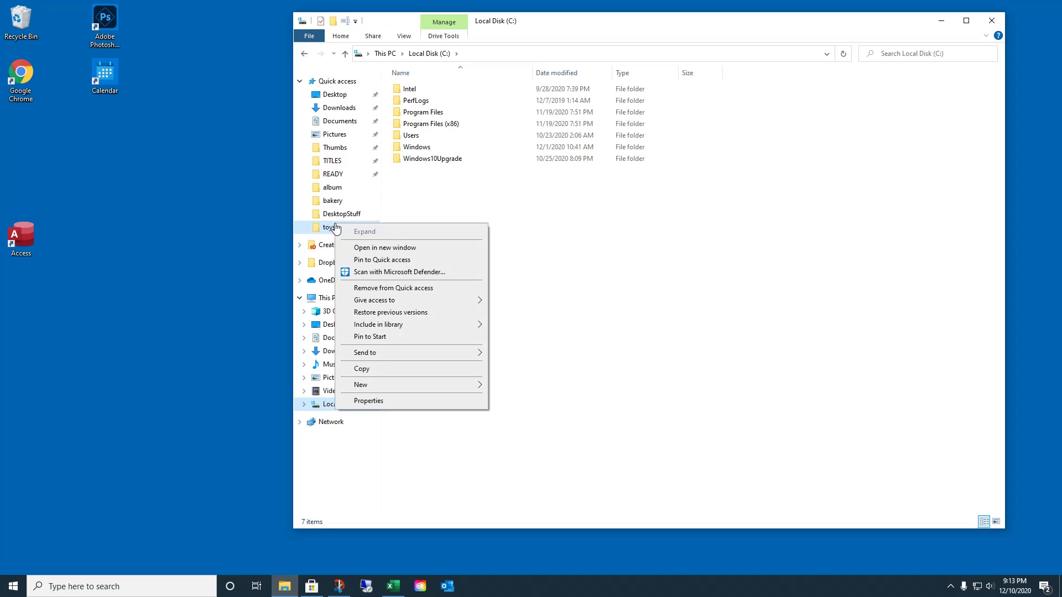
pyautogui.click(373, 261)
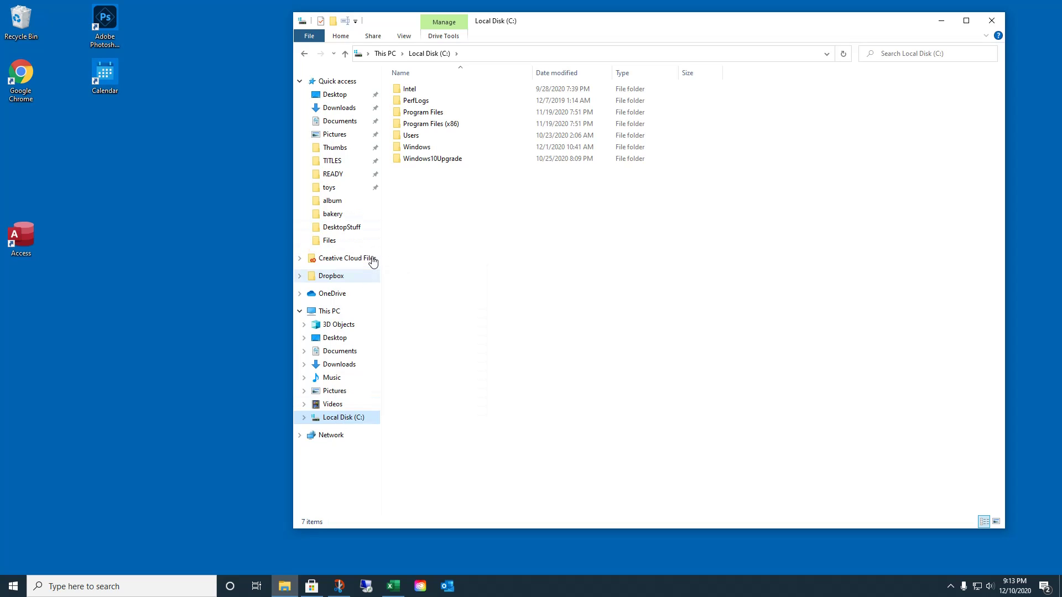
pyautogui.rightClick(350, 192)
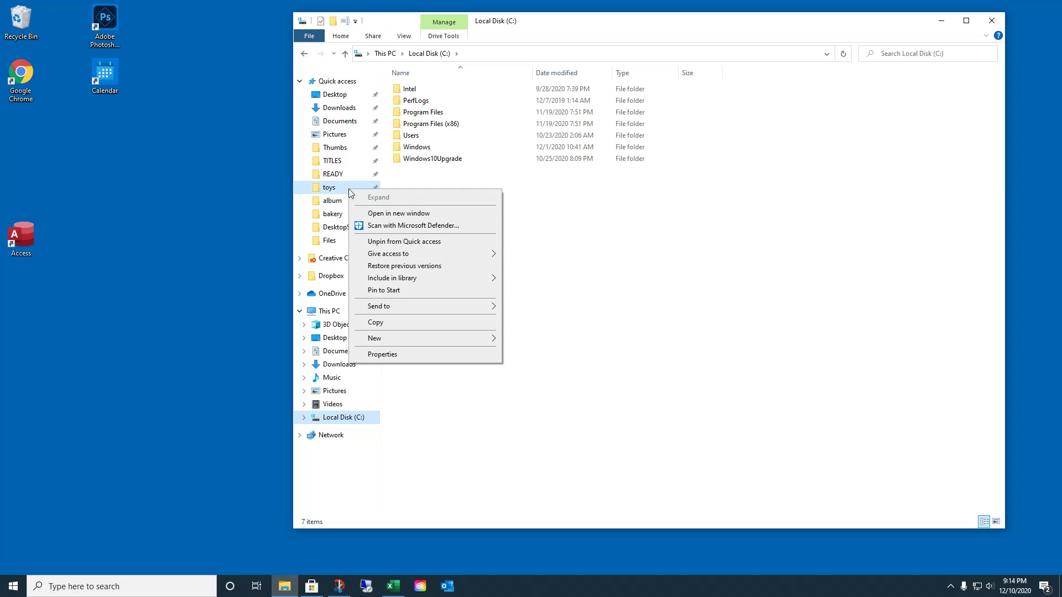
pyautogui.click(365, 242)
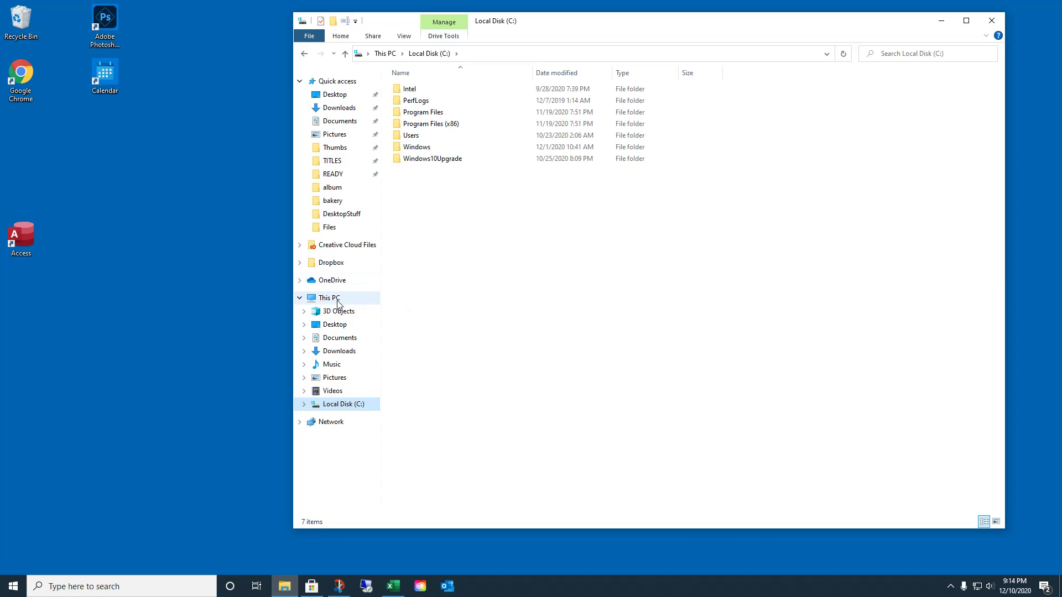
# Collapse and re-expand This PC in the folder tree, and expand and collapse Local Disk (C:) to view its subfolders.
pyautogui.click(299, 299)
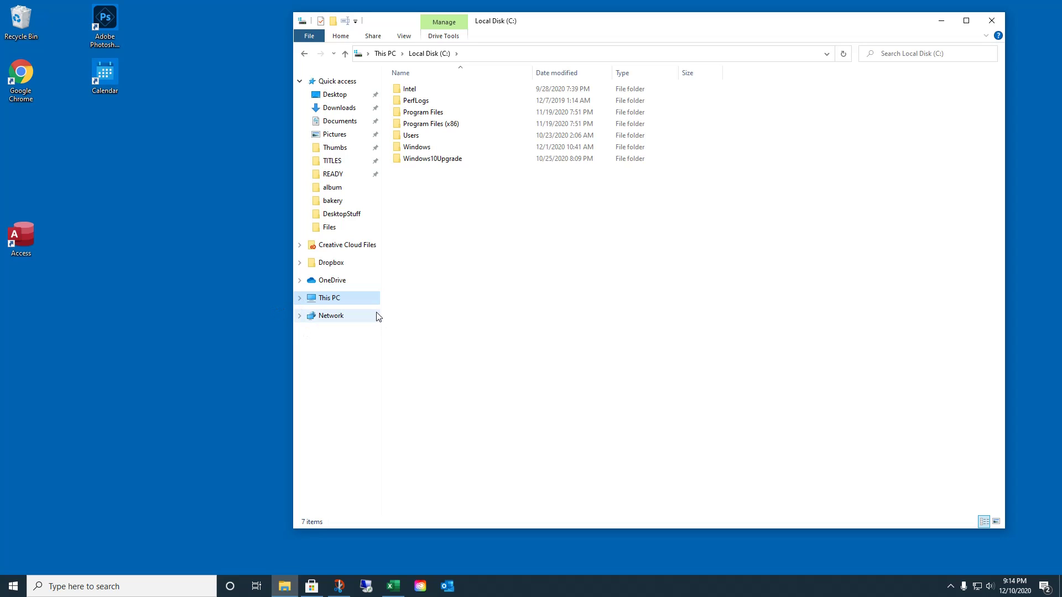
pyautogui.click(300, 299)
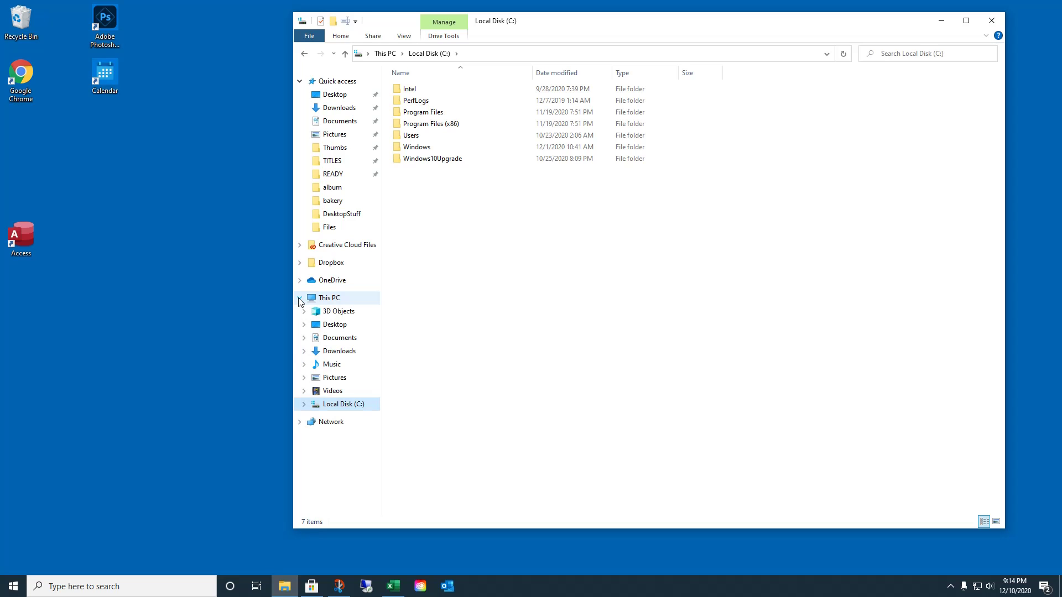
pyautogui.click(300, 299)
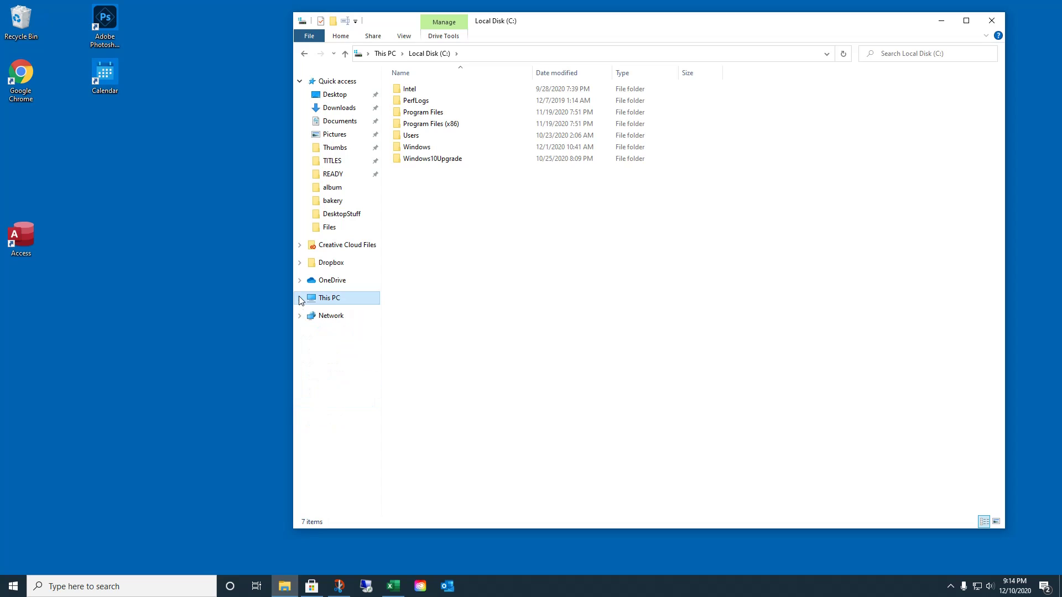
pyautogui.click(299, 298)
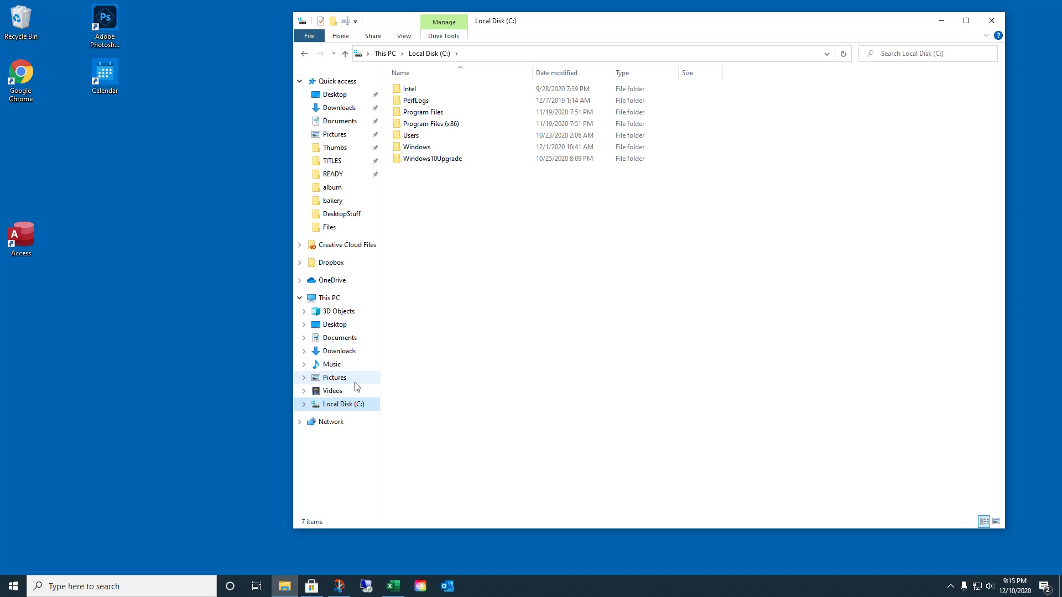
pyautogui.click(303, 406)
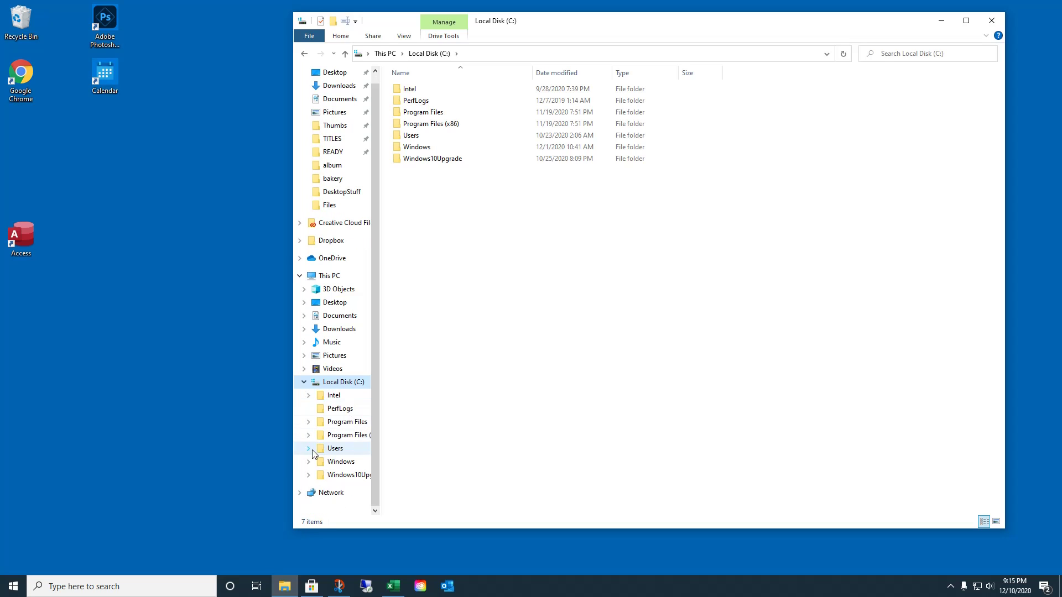
pyautogui.click(304, 385)
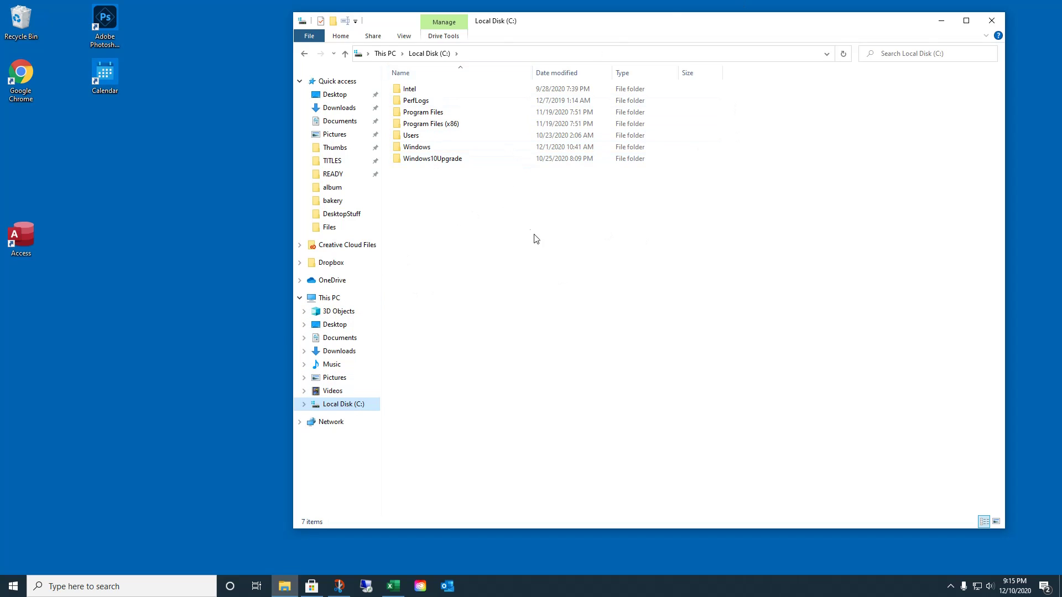
# Browse from Documents through Adobe into the Photoshop Cloud Associates folder and return to Documents.
pyautogui.click(337, 340)
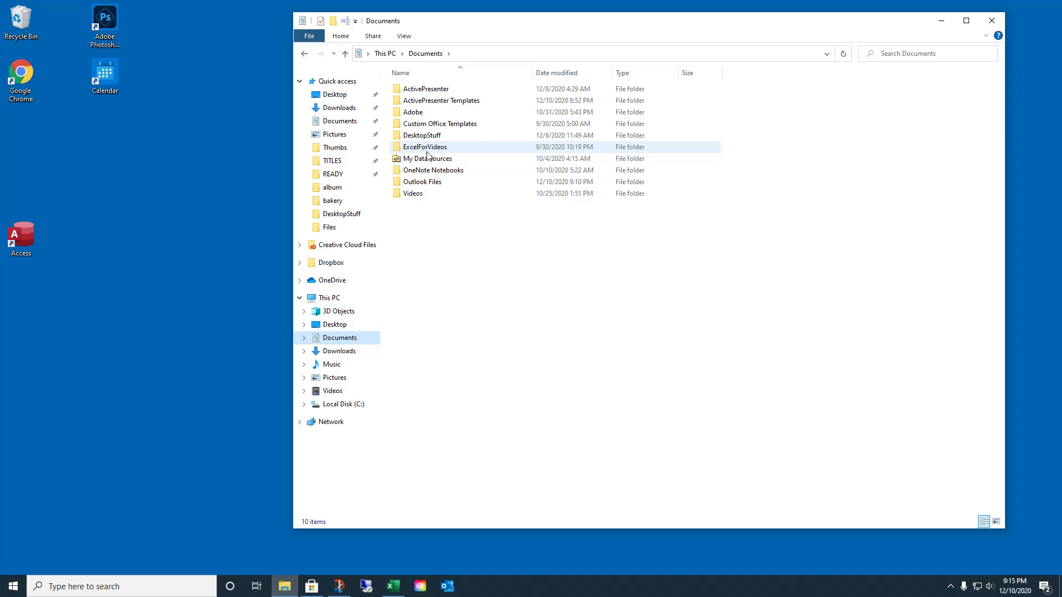
pyautogui.moveTo(423, 137)
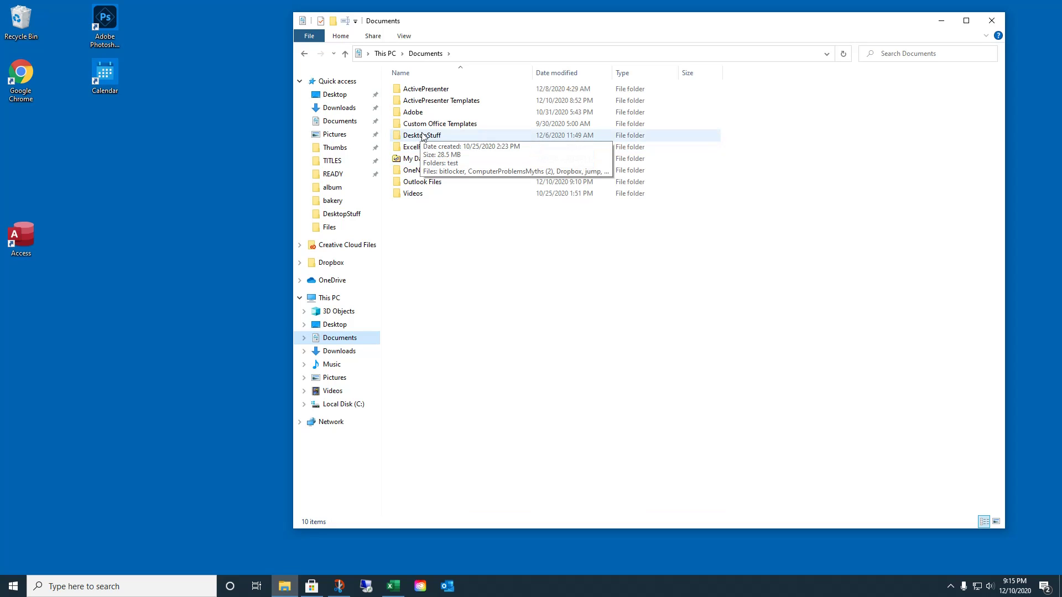
pyautogui.doubleClick(410, 114)
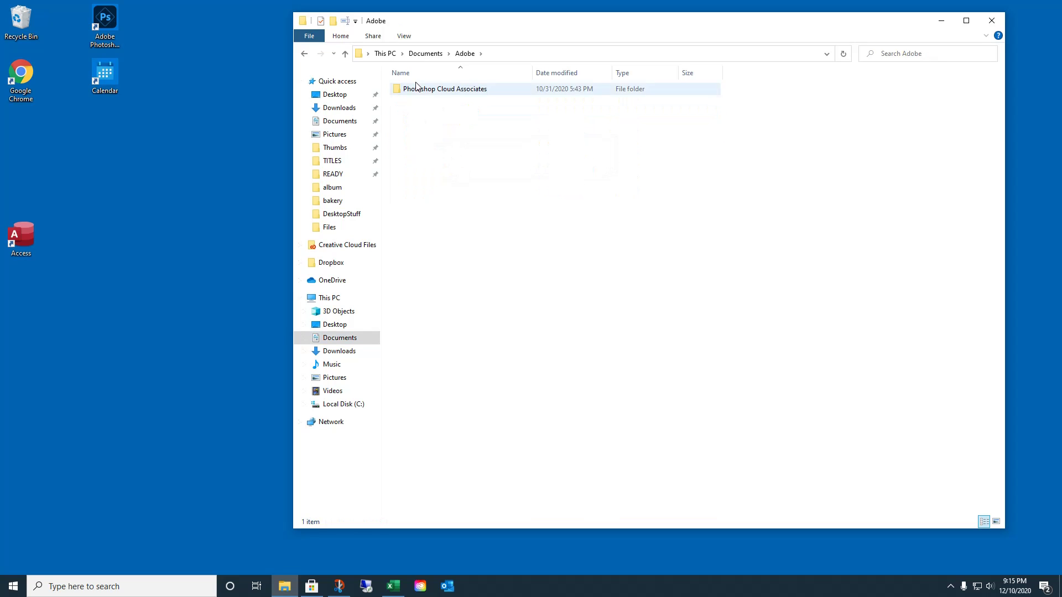
pyautogui.doubleClick(397, 90)
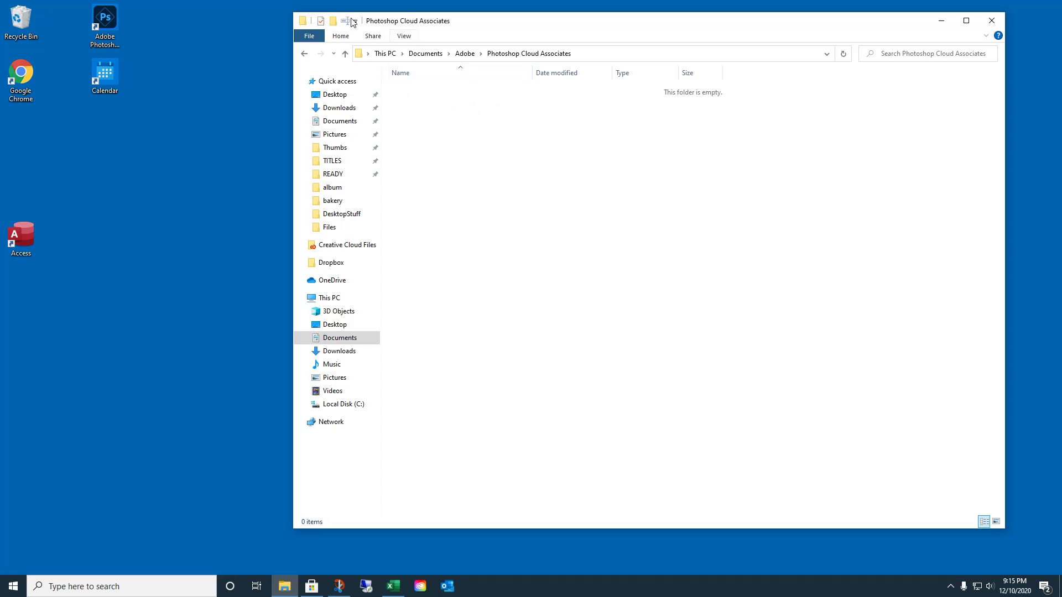
pyautogui.click(416, 55)
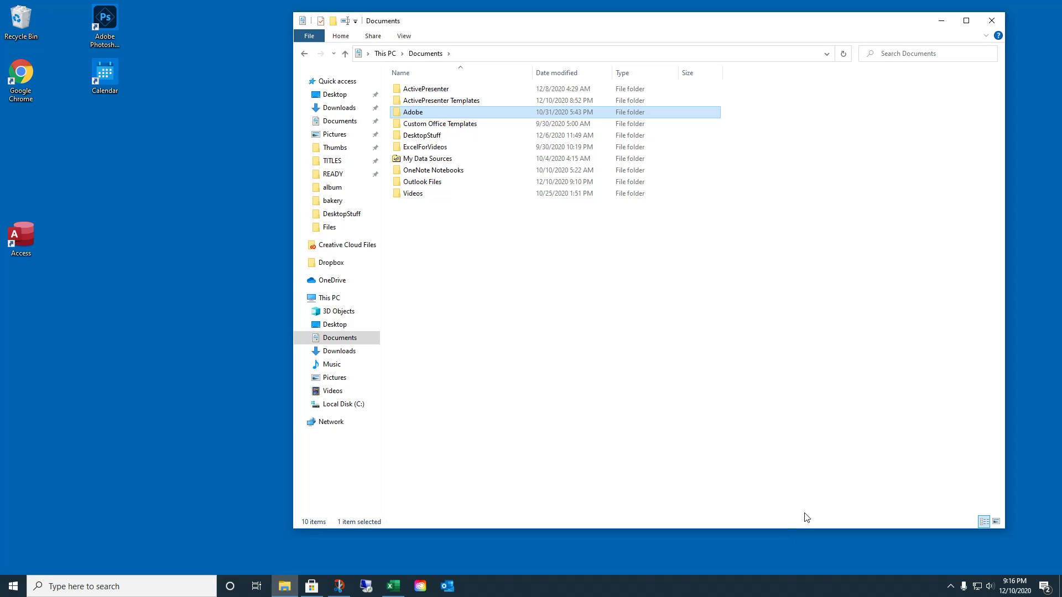
# Examine File Explorer's Home and Share commands, and collapse and re-expand This PC in the folder tree.
pyautogui.click(350, 40)
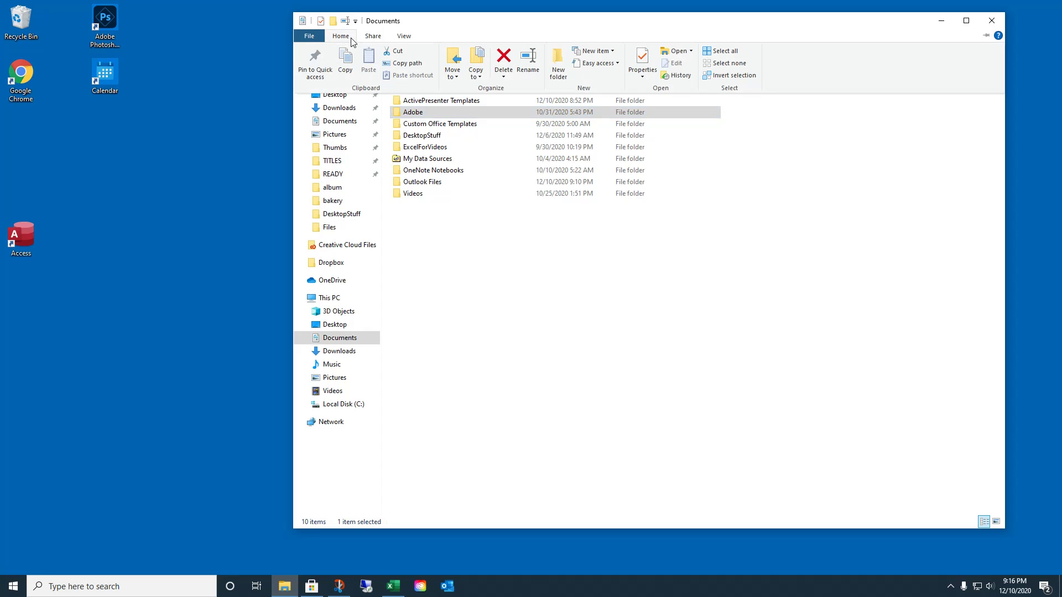
pyautogui.click(340, 36)
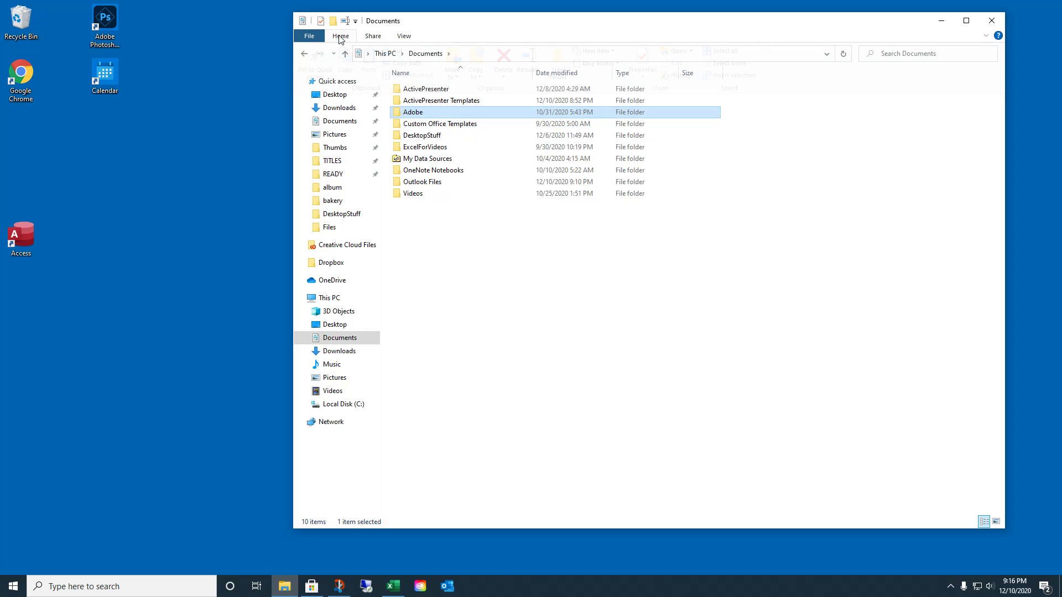
pyautogui.click(339, 37)
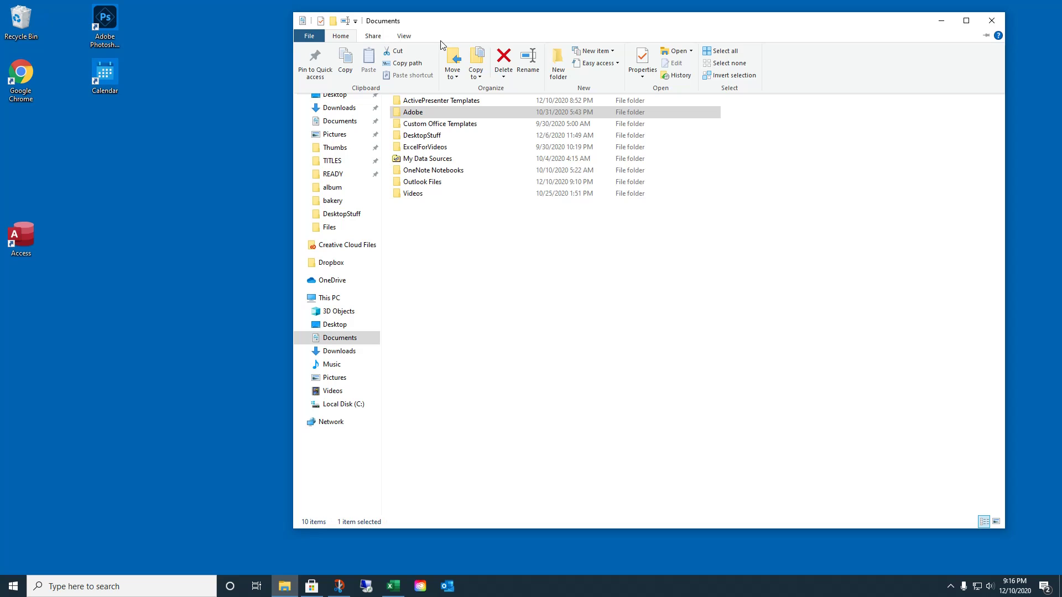
pyautogui.click(379, 40)
pyautogui.click(373, 37)
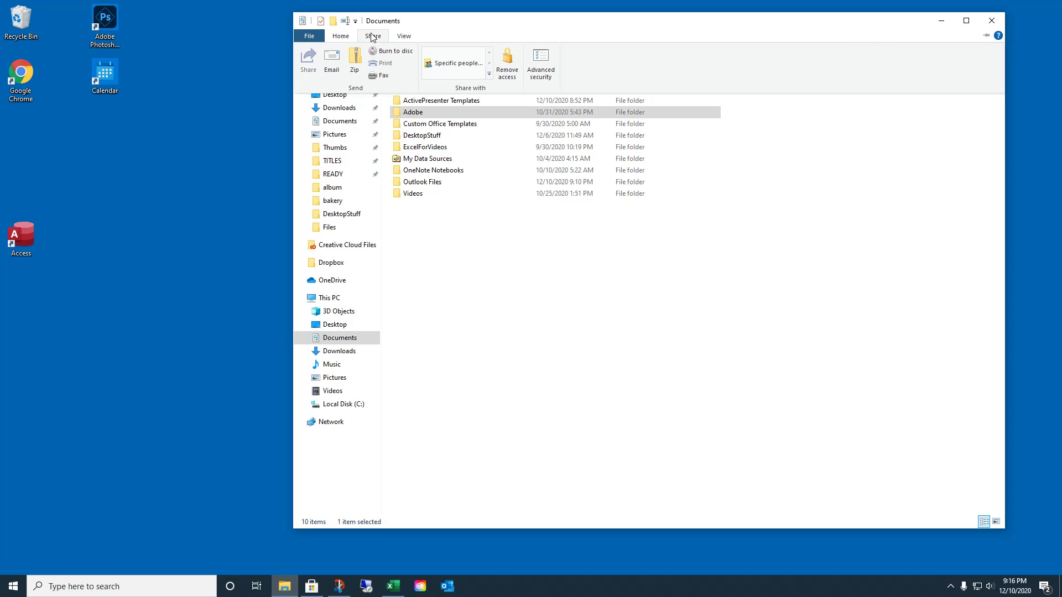
pyautogui.click(598, 267)
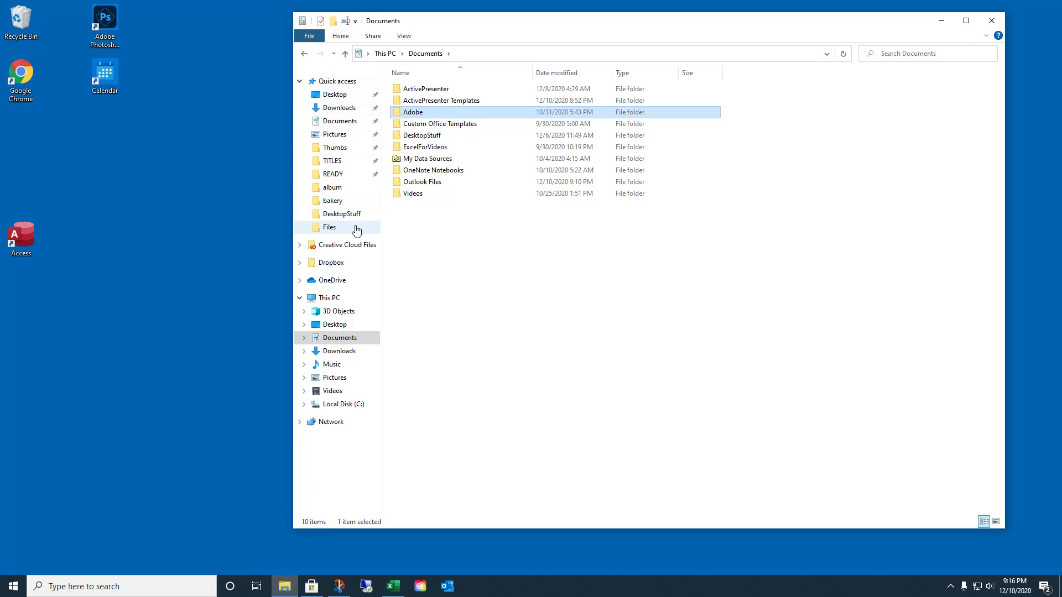
pyautogui.click(299, 299)
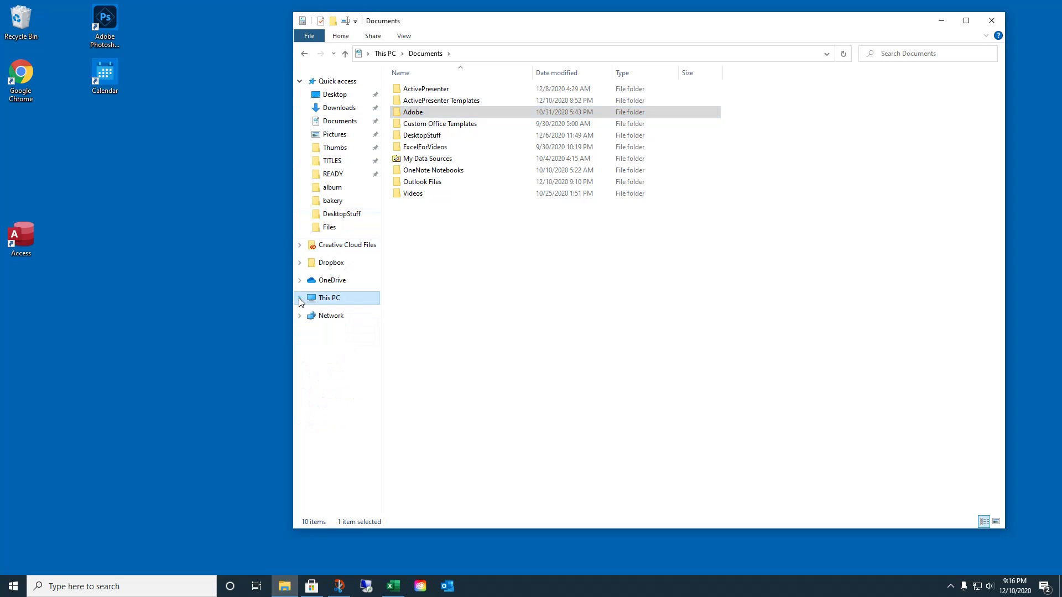
pyautogui.click(300, 299)
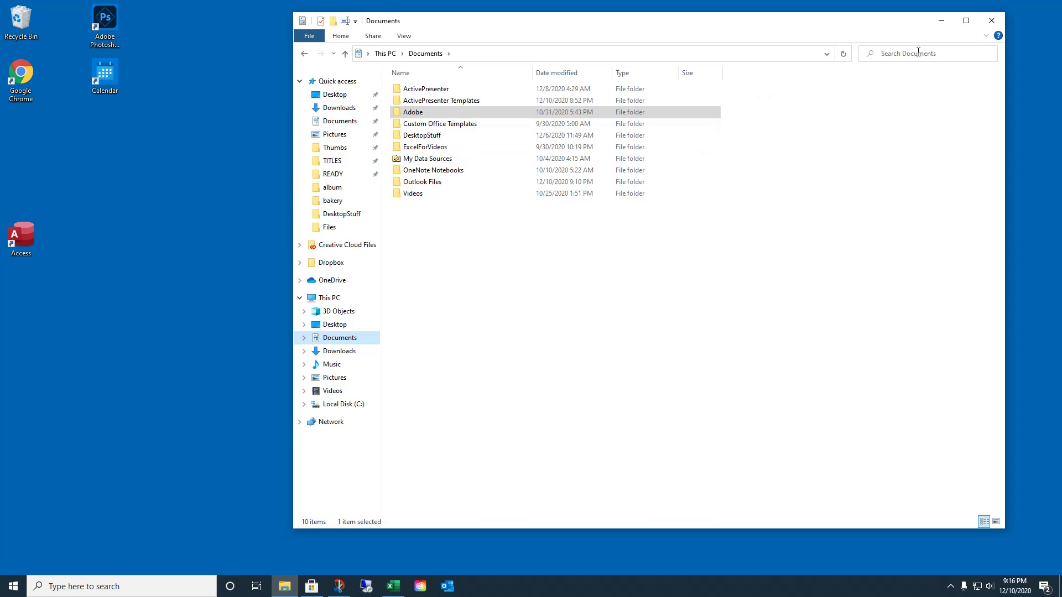
# Search the Documents folder for "help document" and look through the matching files.
pyautogui.click(340, 120)
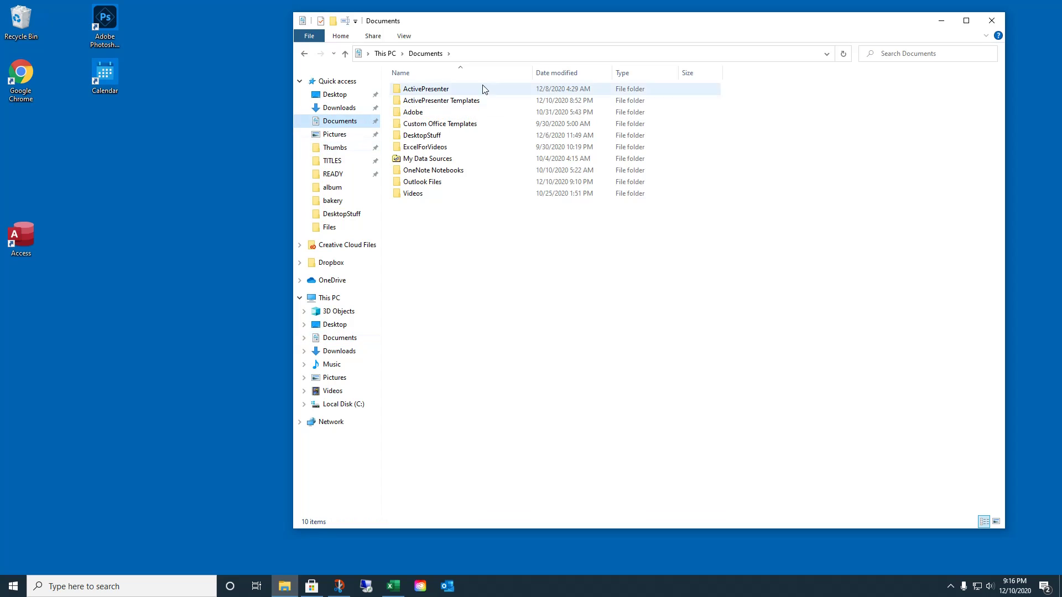
pyautogui.click(900, 55)
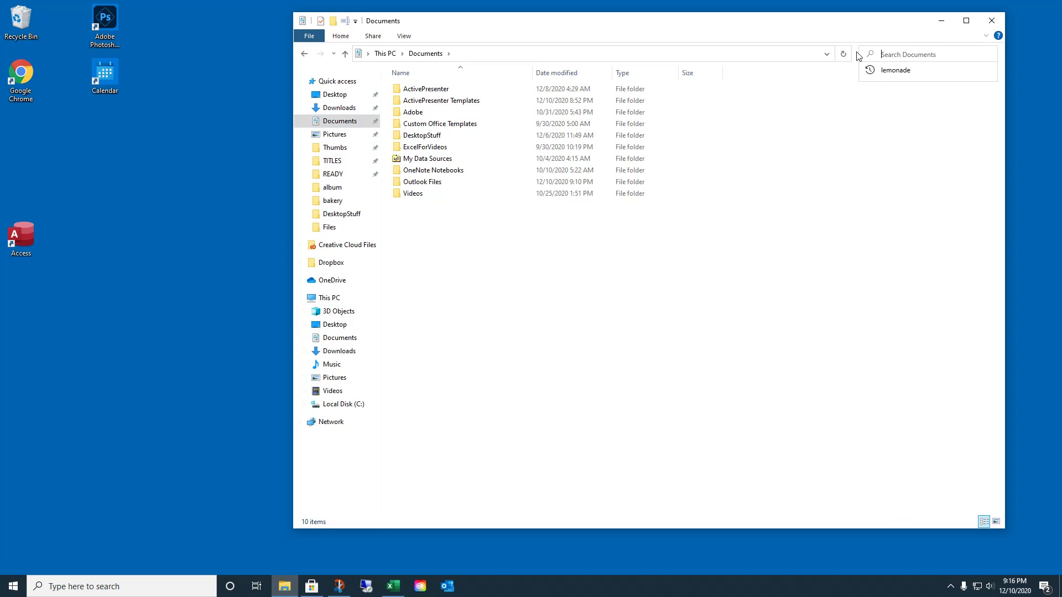
pyautogui.write('help')
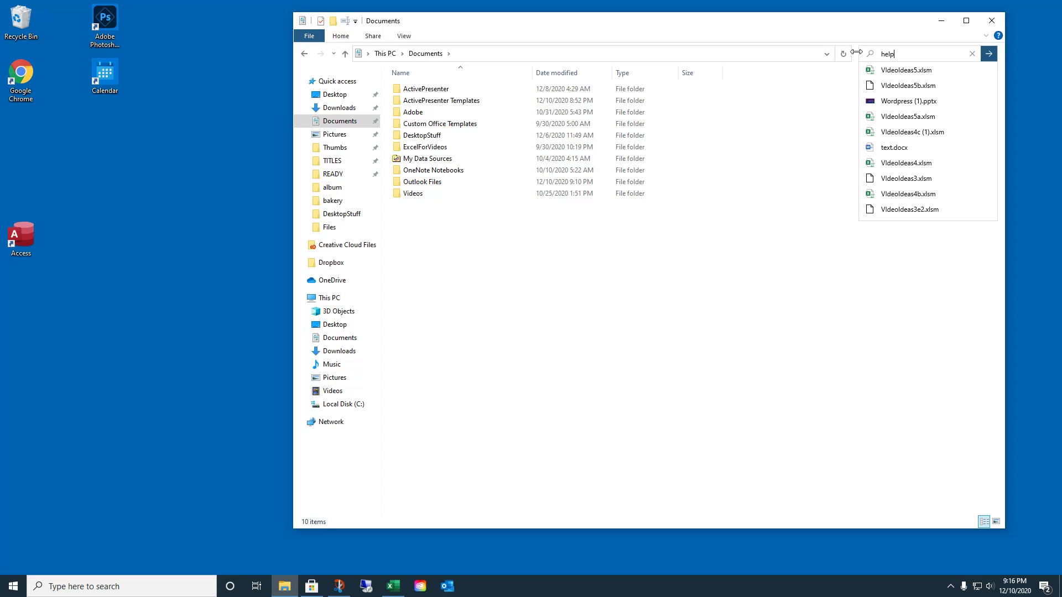
pyautogui.write(' document')
pyautogui.press('Tab')
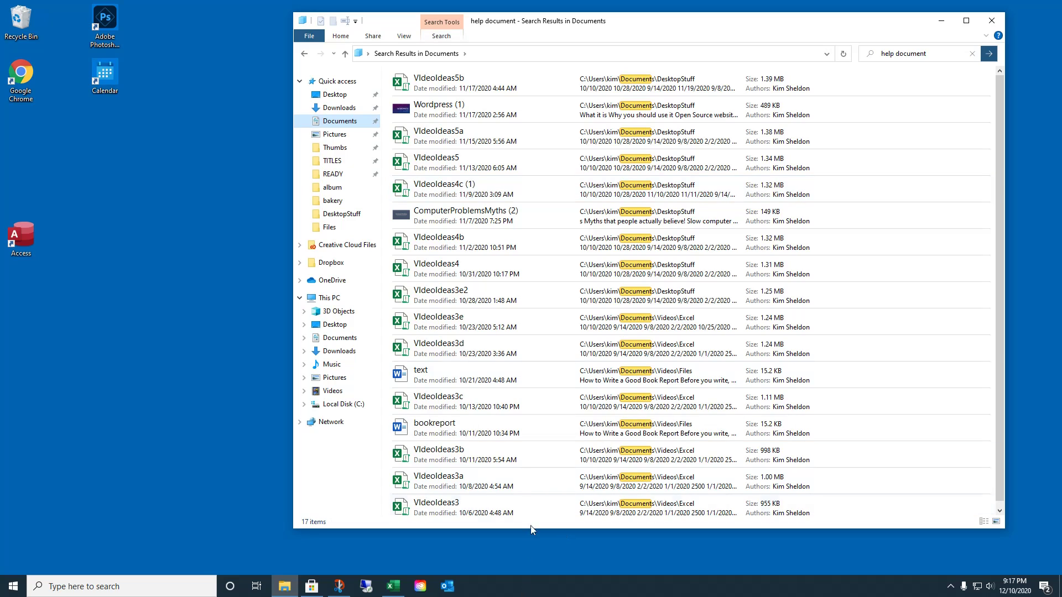
pyautogui.scroll(-1, 496, 357)
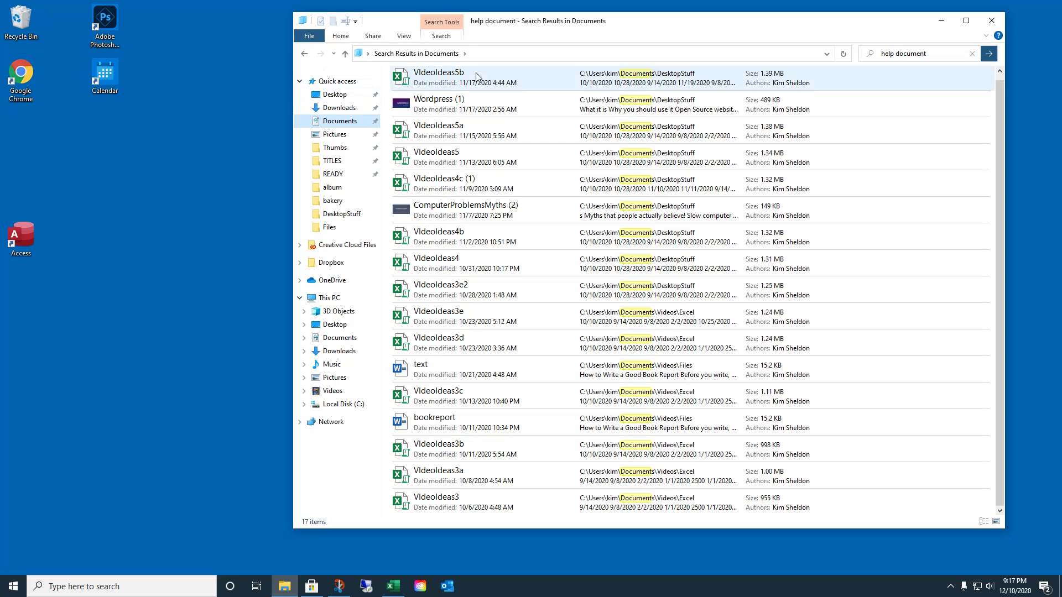
# Leave the search results, view the Desktop folder, and look through the files in Downloads.
pyautogui.click(358, 53)
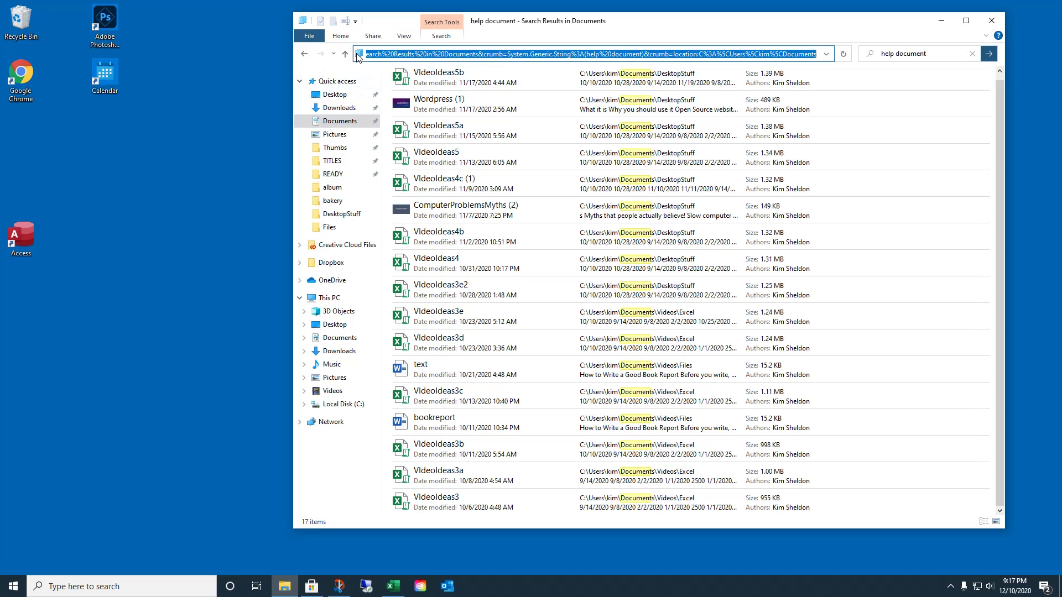
pyautogui.click(335, 95)
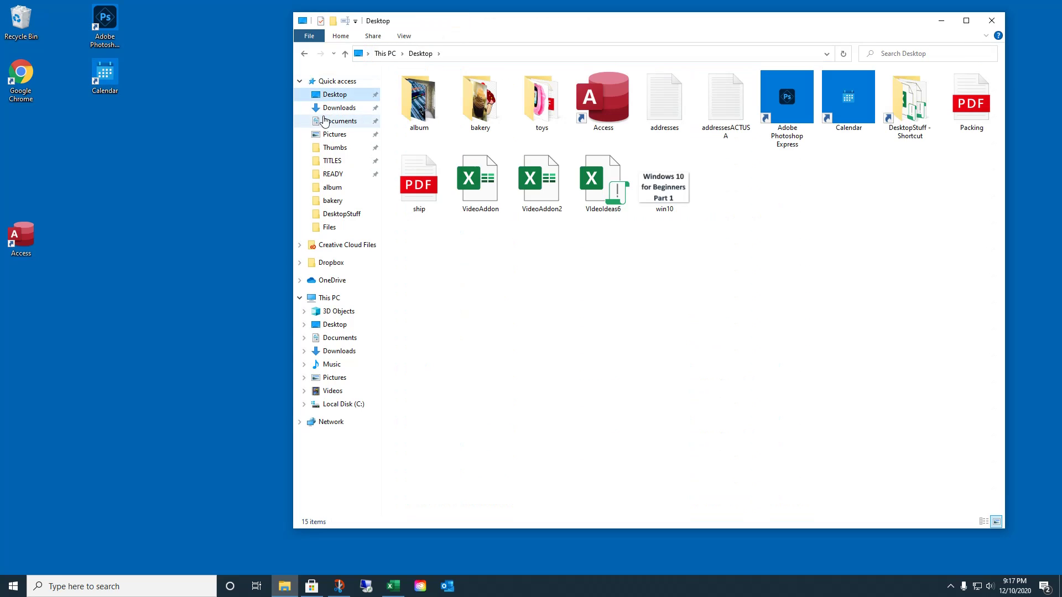
pyautogui.click(338, 107)
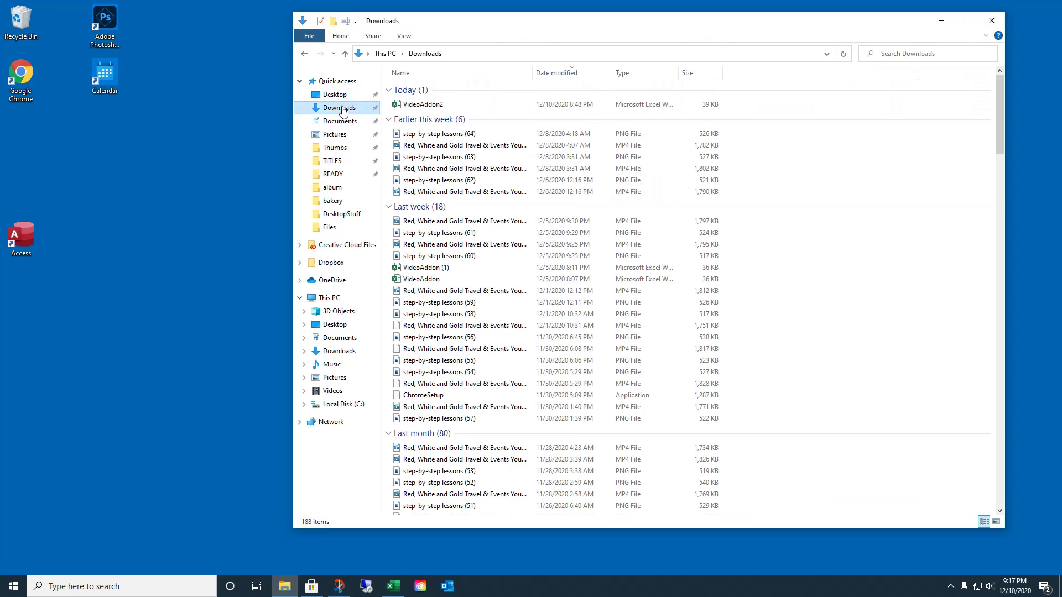
pyautogui.scroll(-15, 459, 281)
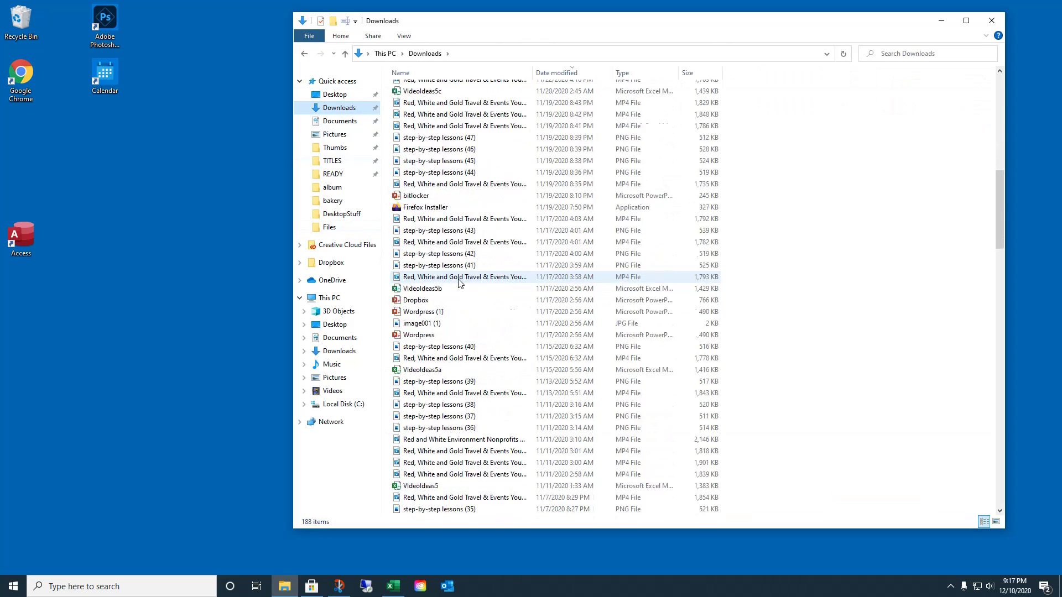
pyautogui.scroll(-13, 459, 281)
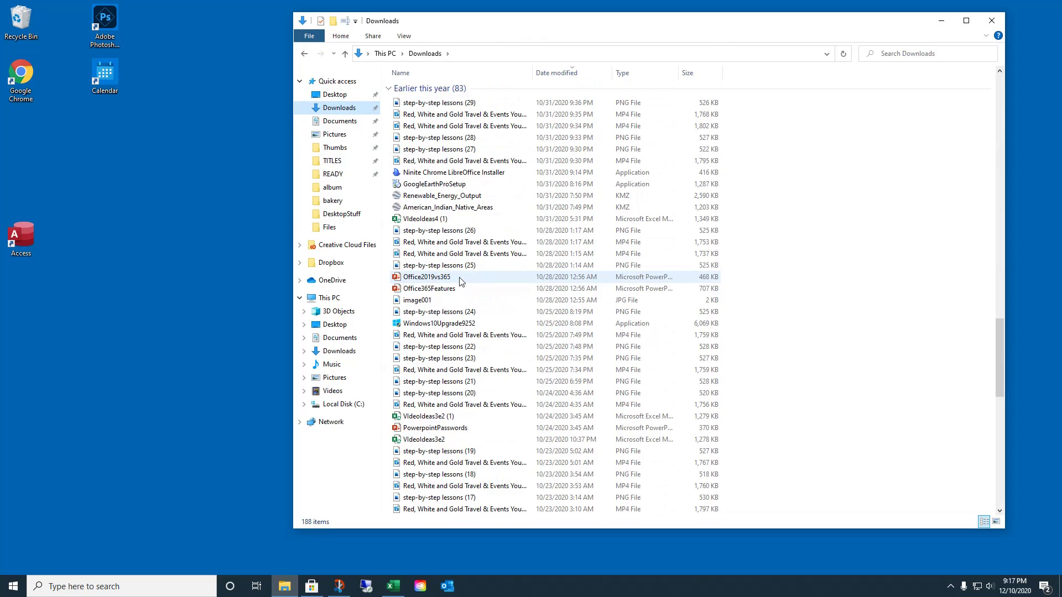
# Open the album folder and display its pictures as extra large icons.
pyautogui.click(328, 188)
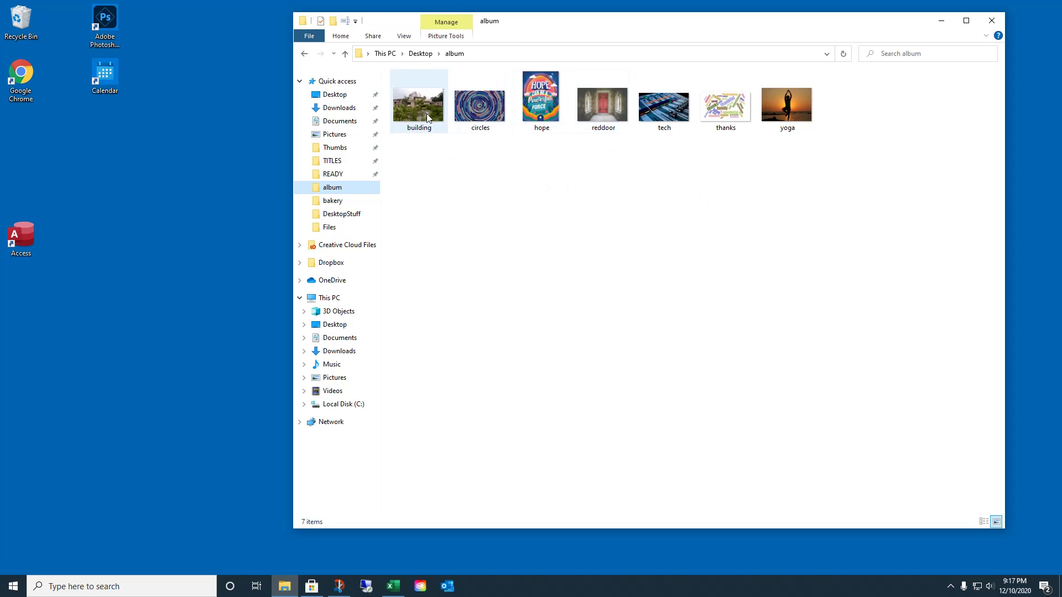
pyautogui.rightClick(523, 243)
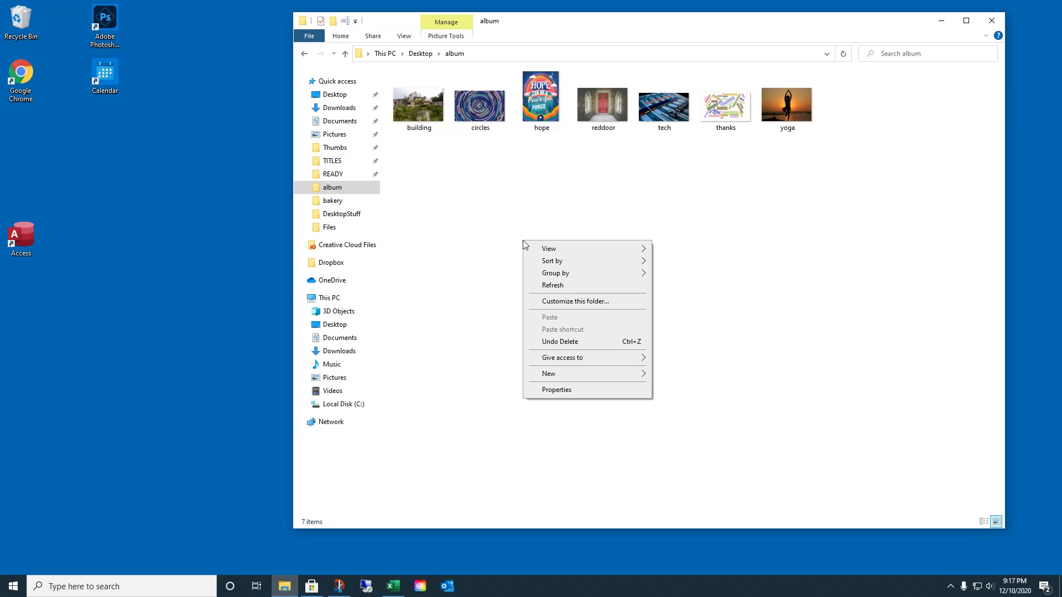
pyautogui.moveTo(548, 249)
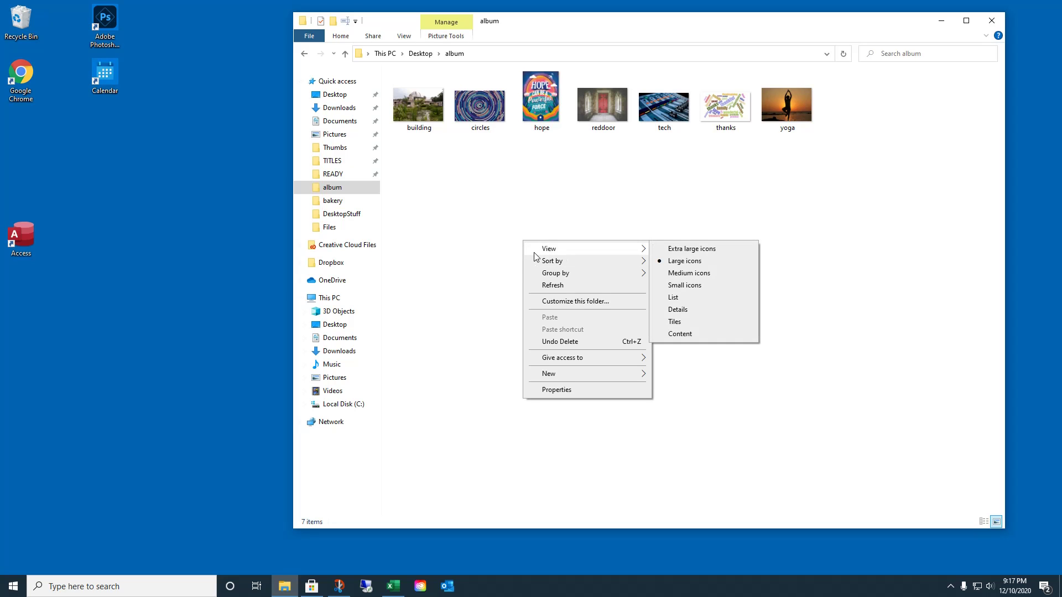
pyautogui.click(667, 249)
# Switch the album folder's view to small icons and then to List.
pyautogui.rightClick(629, 350)
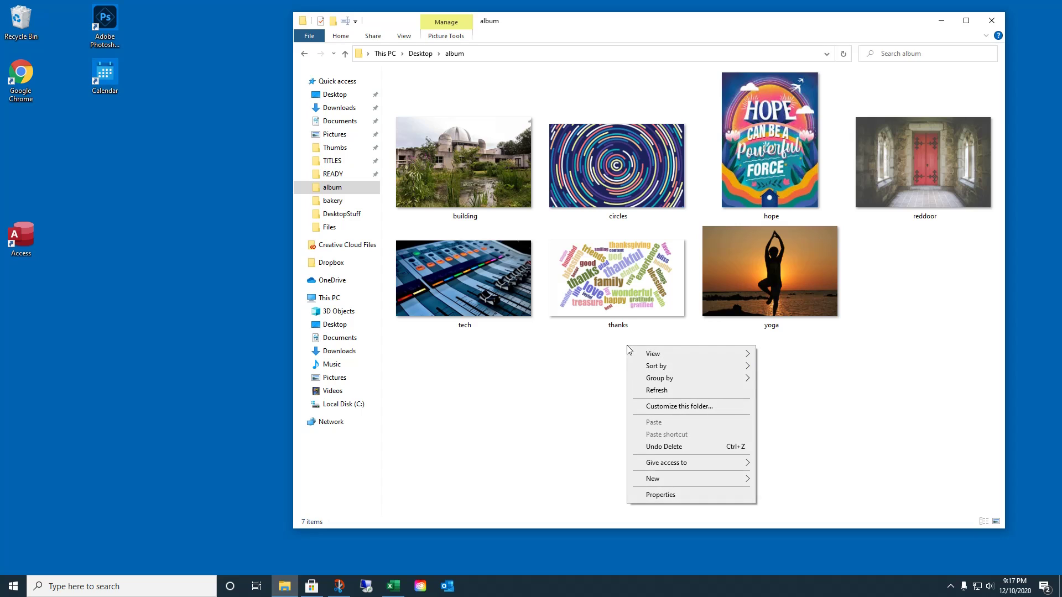
pyautogui.moveTo(662, 357)
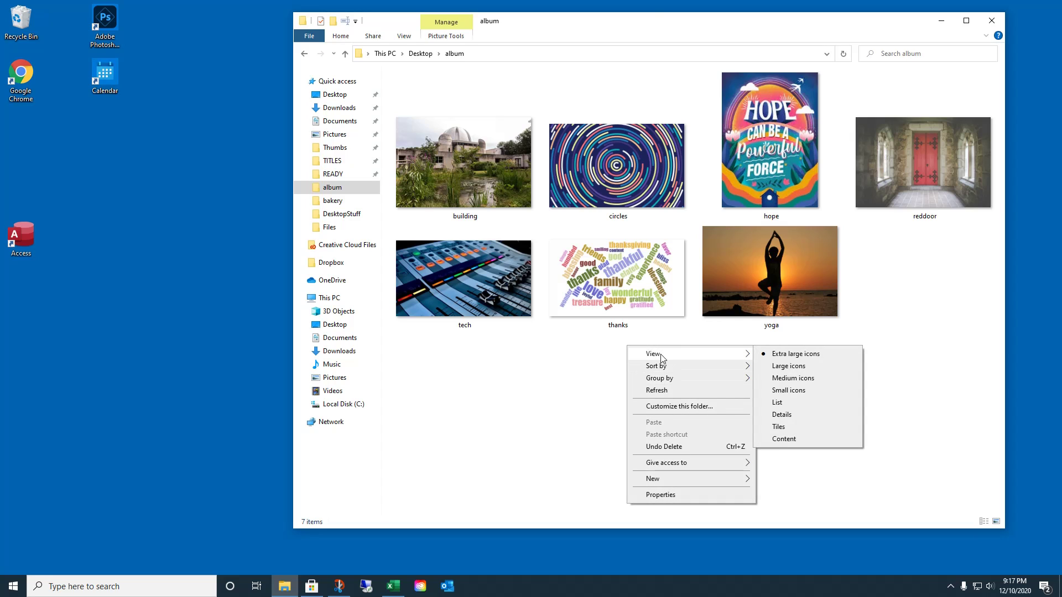
pyautogui.rightClick(500, 393)
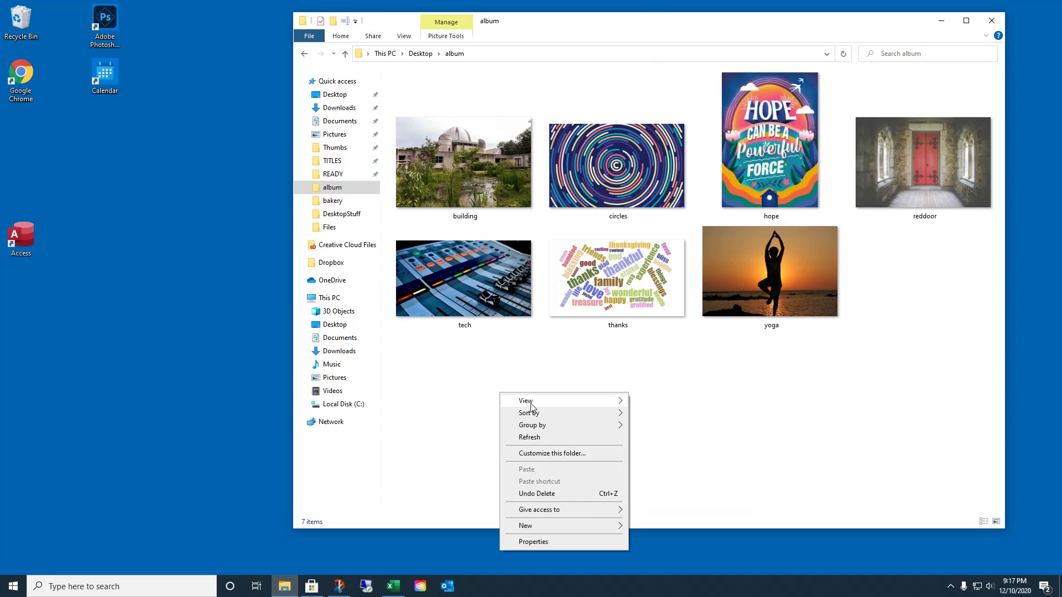
pyautogui.moveTo(531, 402)
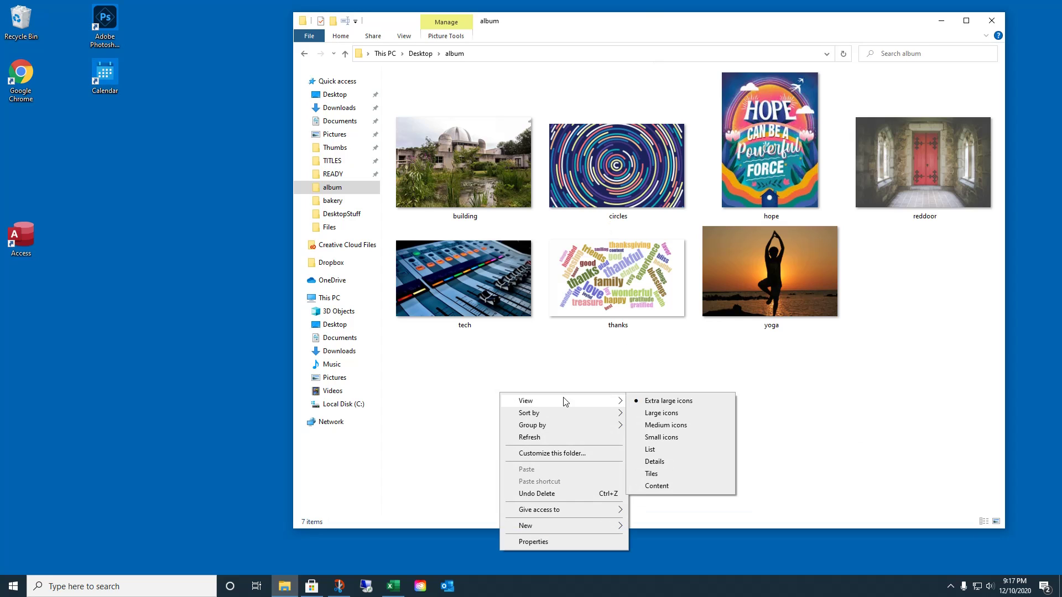
pyautogui.click(676, 440)
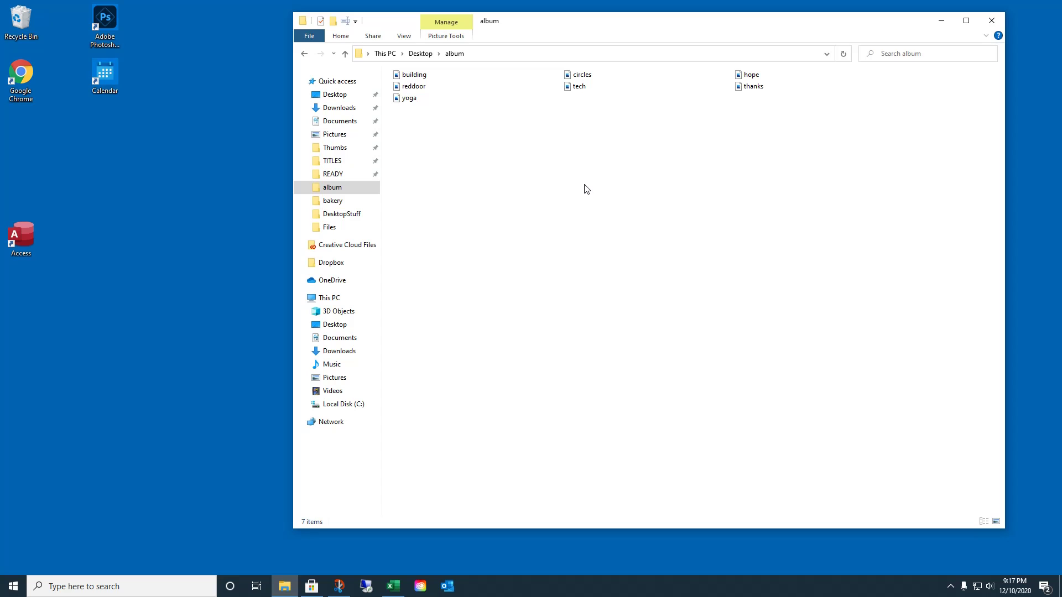
pyautogui.rightClick(585, 183)
pyautogui.moveTo(690, 188)
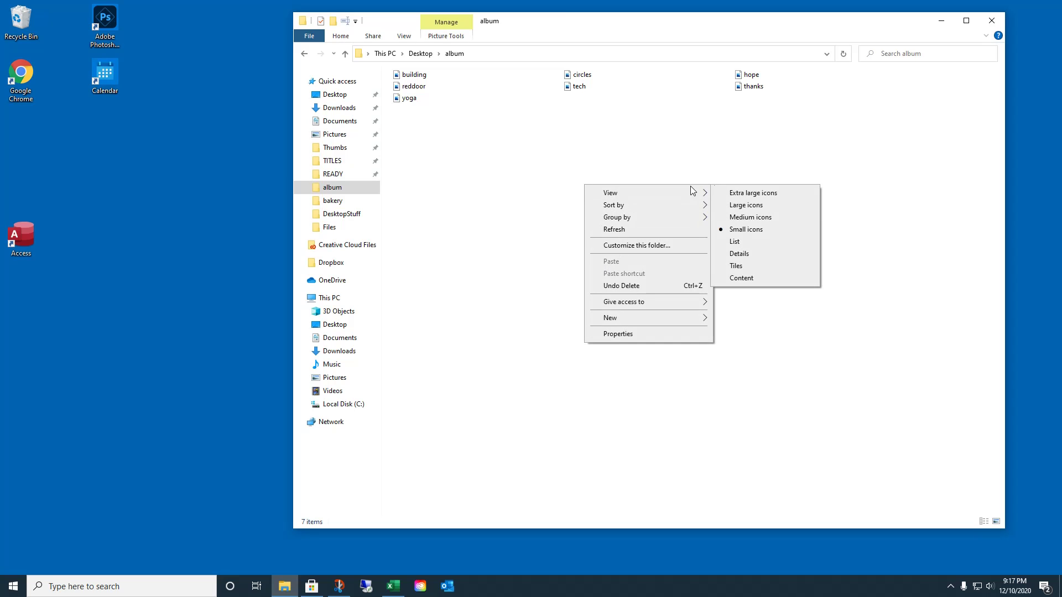
pyautogui.click(739, 242)
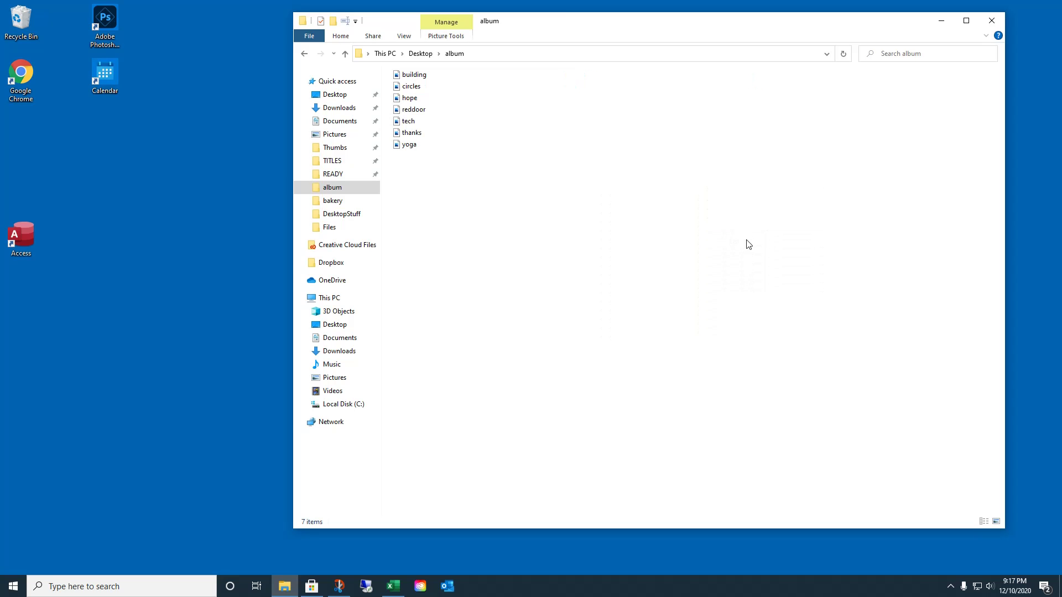
# Show the album folder's files in Details view and then in Tiles view.
pyautogui.rightClick(358, 250)
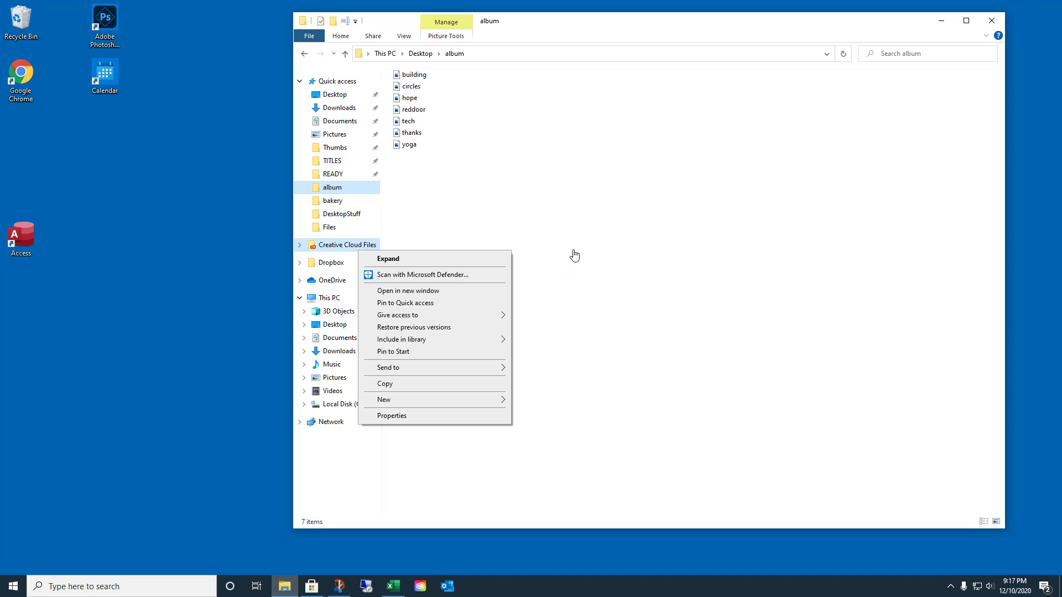
pyautogui.rightClick(573, 250)
pyautogui.moveTo(600, 258)
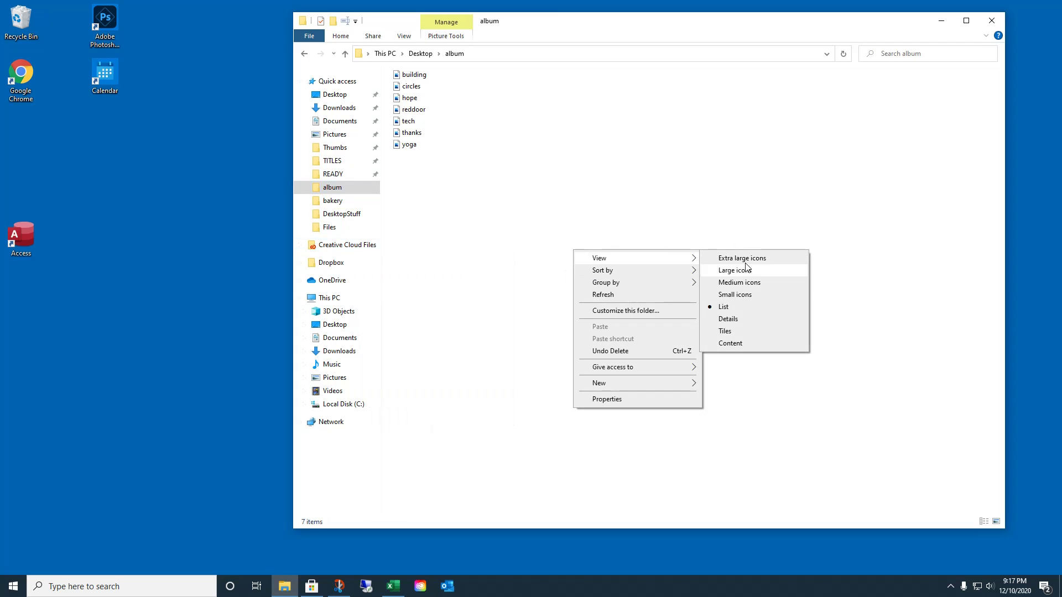
pyautogui.click(741, 319)
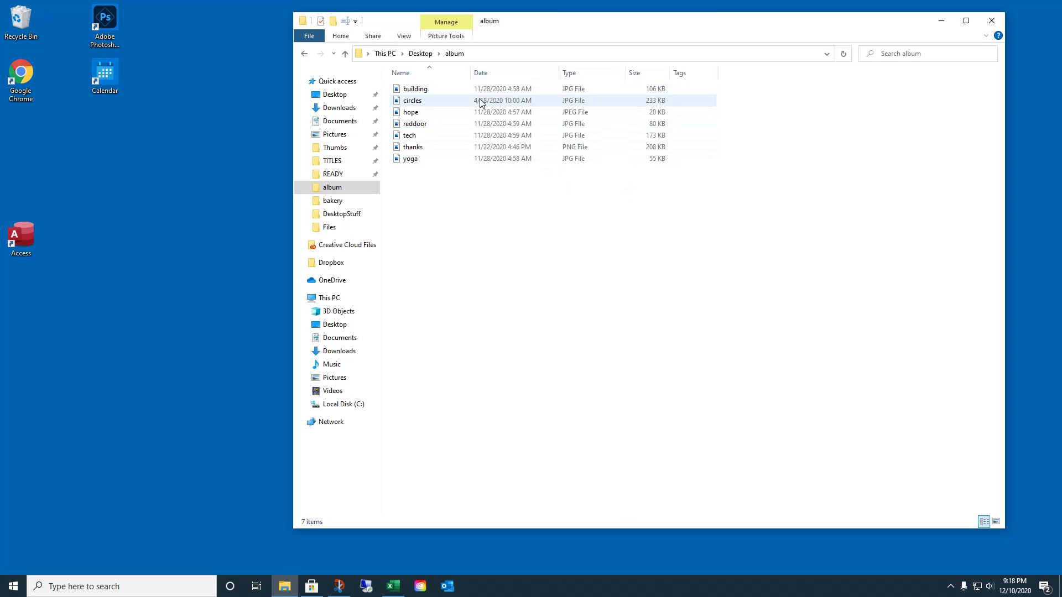
pyautogui.rightClick(633, 281)
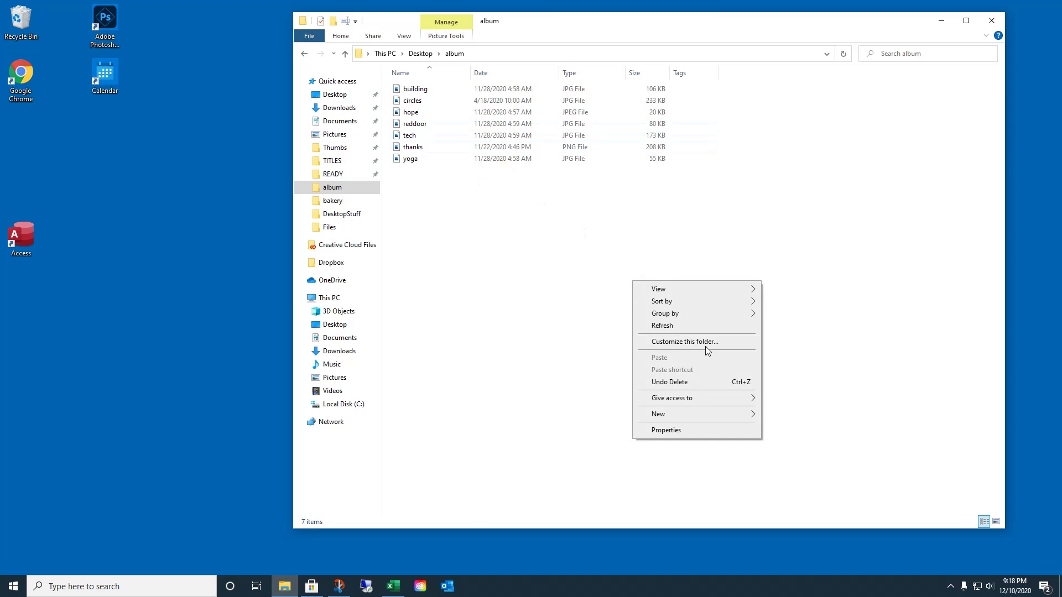
pyautogui.moveTo(679, 289)
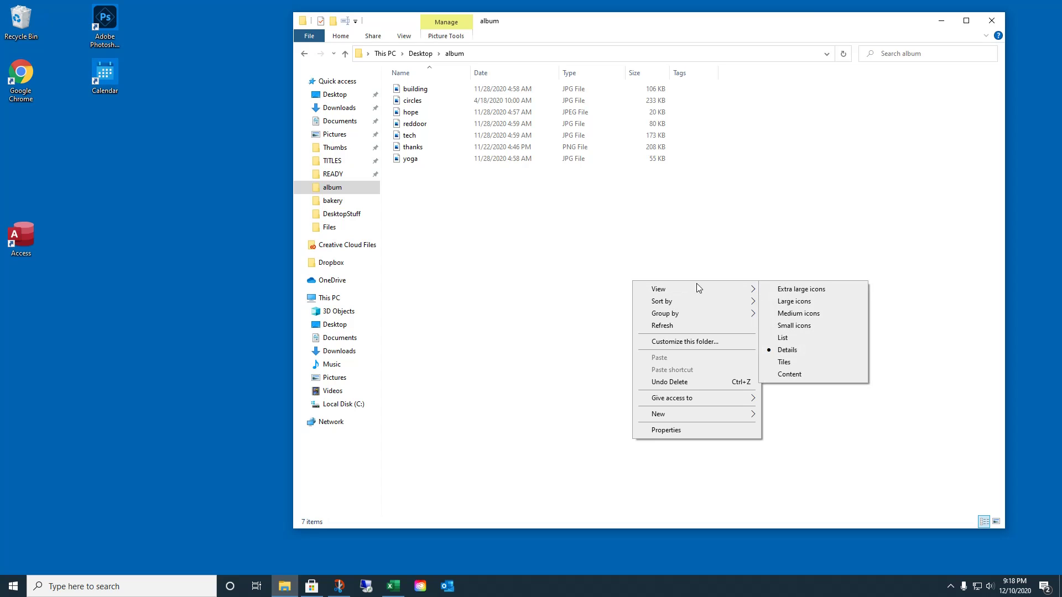
pyautogui.click(791, 363)
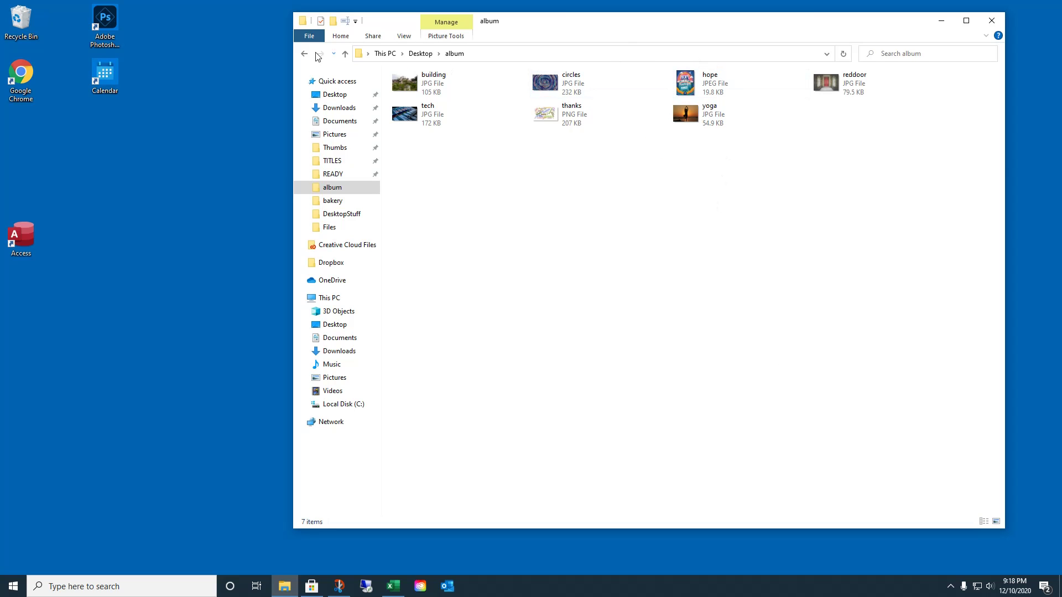
# Set the album folder's view to Content, and close File Explorer.
pyautogui.rightClick(675, 334)
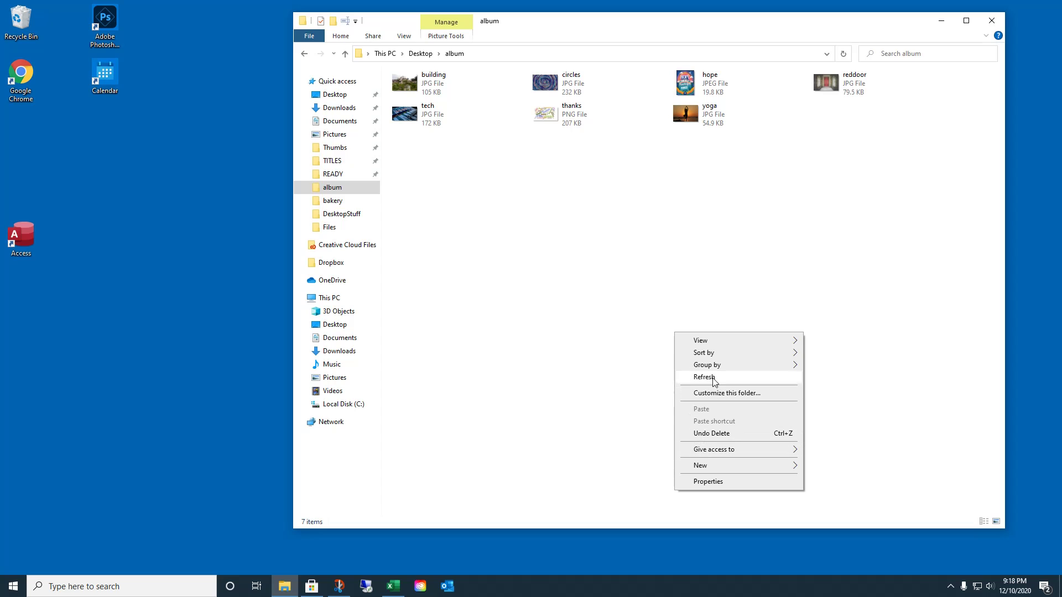
pyautogui.moveTo(730, 346)
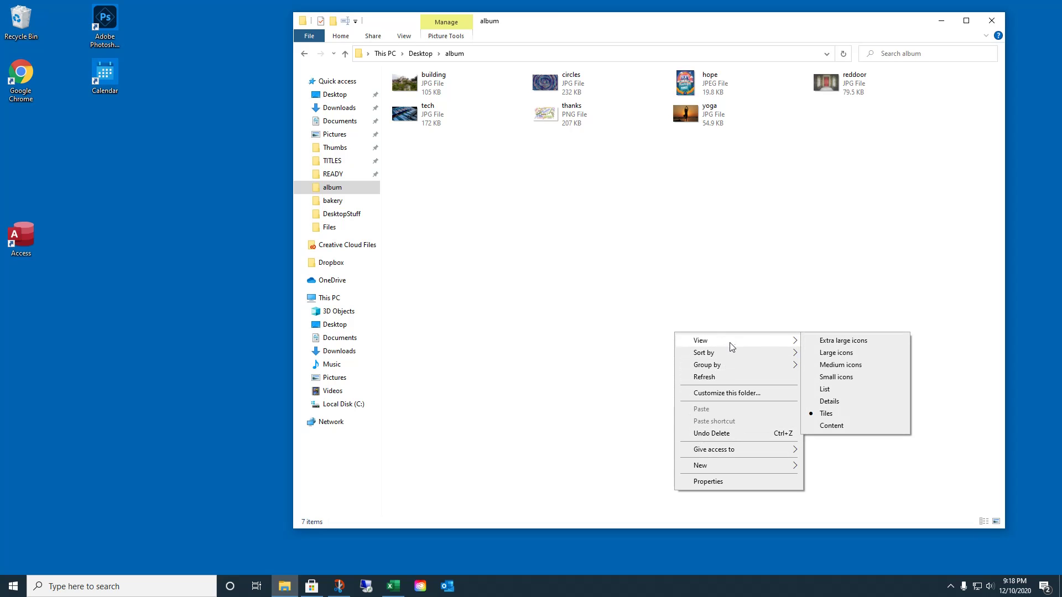
pyautogui.click(850, 429)
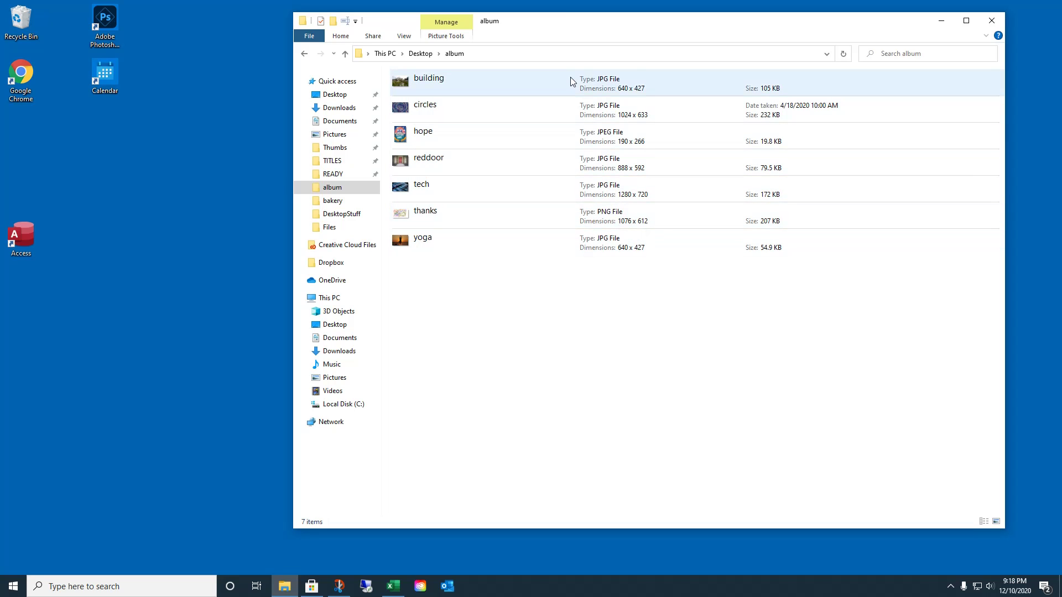
pyautogui.click(769, 93)
pyautogui.keyDown('shift'); pyautogui.click(770, 105); pyautogui.keyUp('shift')
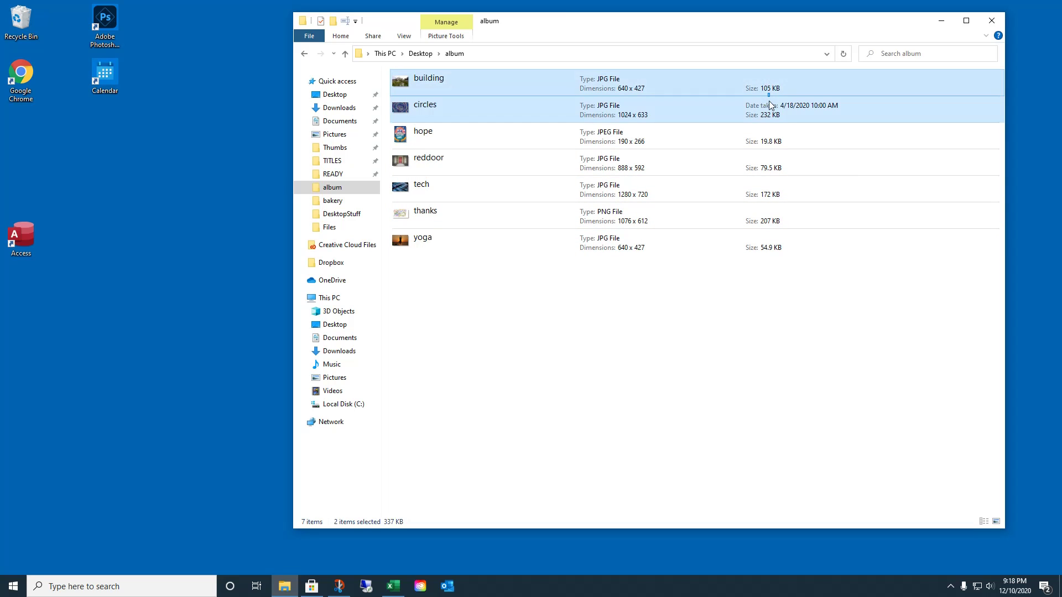
pyautogui.click(761, 266)
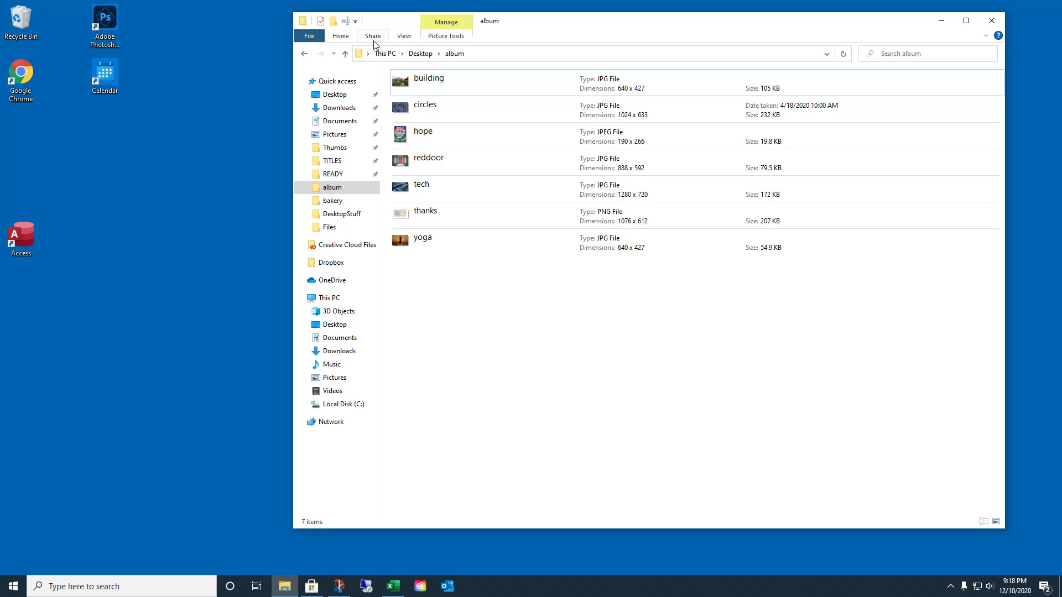
pyautogui.click(990, 21)
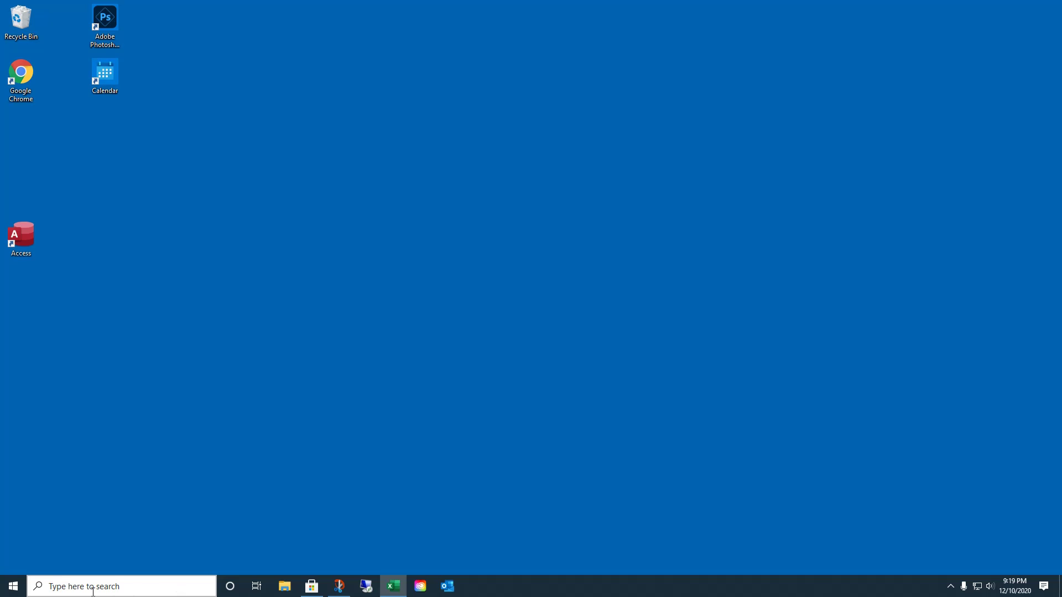
# Search Windows for "sleep" and open the Power & sleep settings.
pyautogui.click(149, 587)
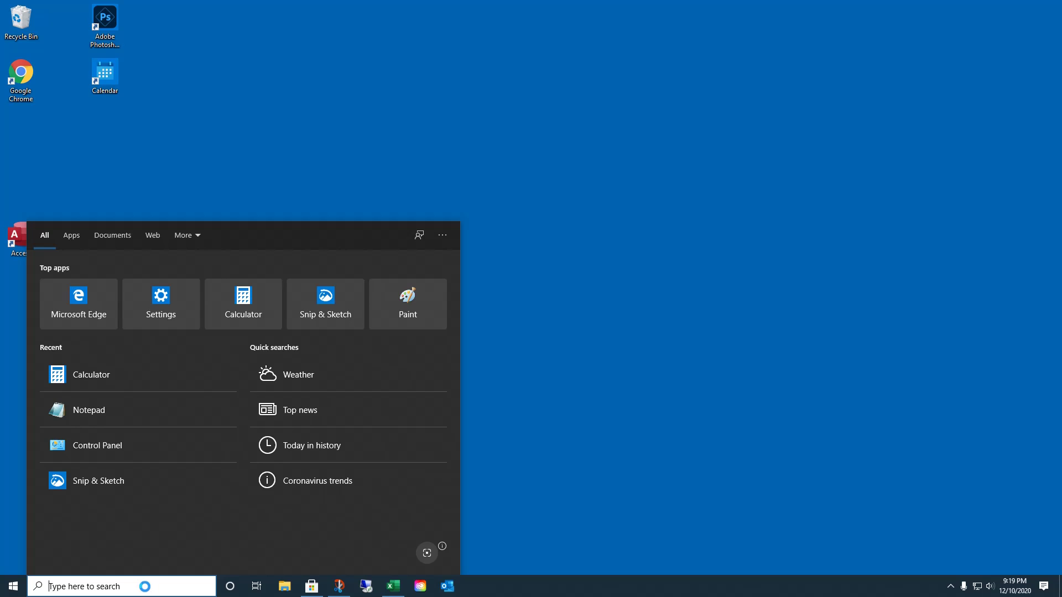
pyautogui.write('sleep')
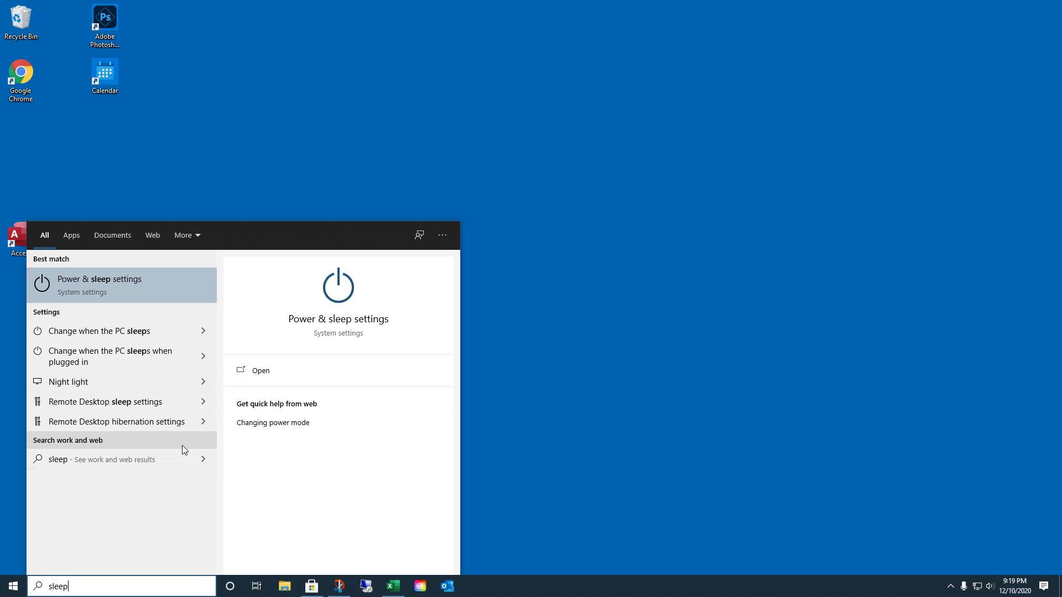
pyautogui.click(83, 284)
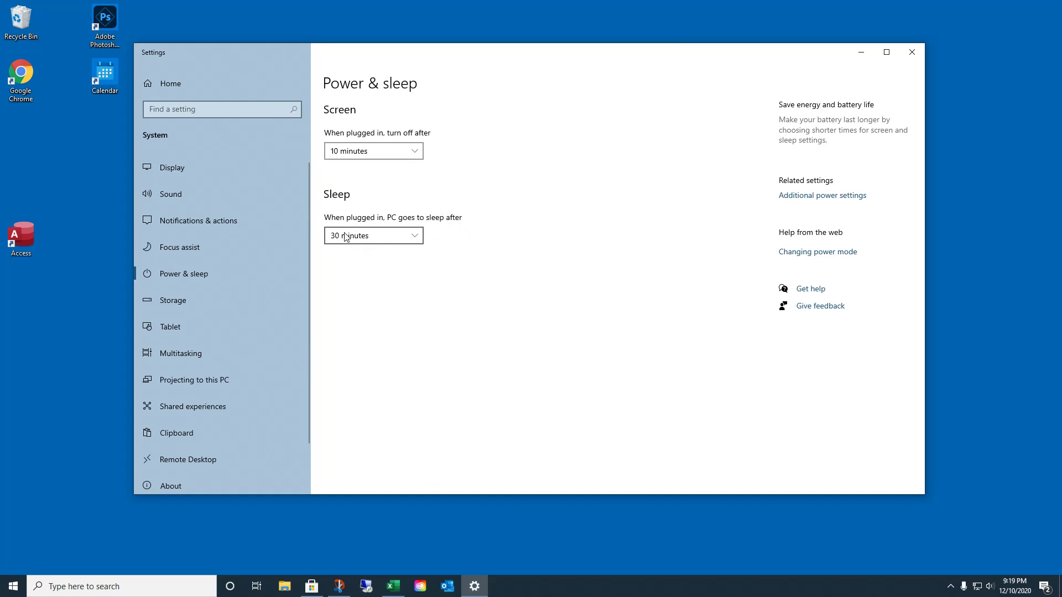
# Examine the time options for when the plugged-in PC goes to sleep, and close Settings.
pyautogui.click(419, 237)
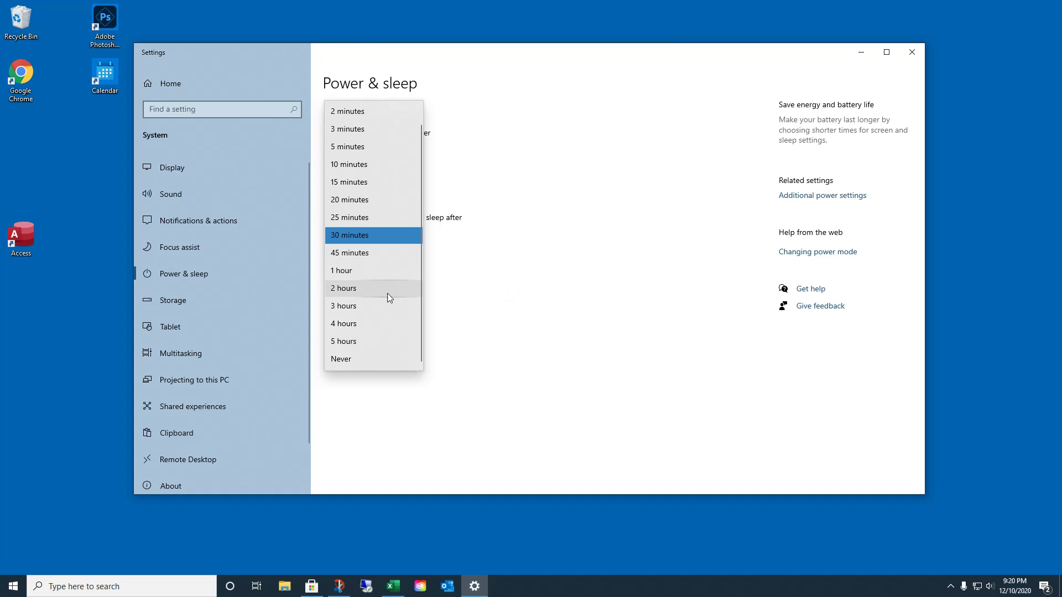
pyautogui.click(660, 303)
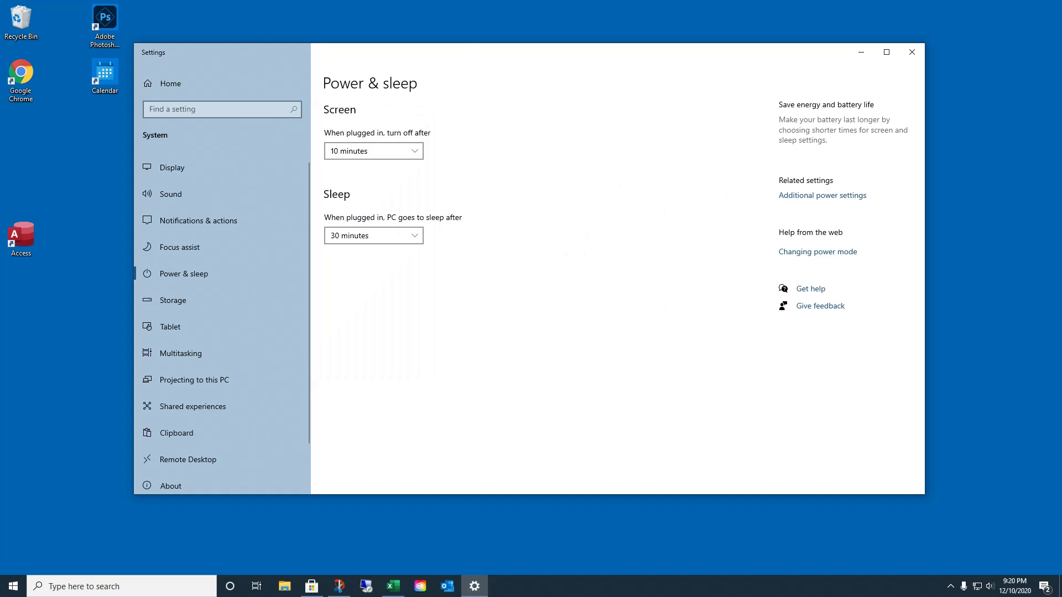
pyautogui.click(911, 52)
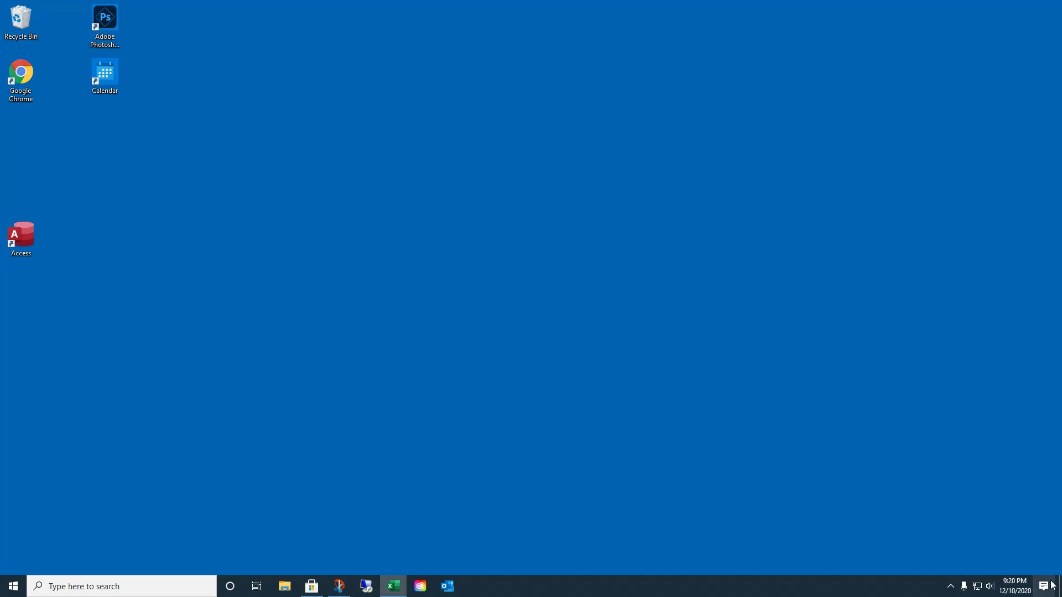
# Browse the taskbar calendar forward from December 2020 to March 2021 and back to January 2021, and close it.
pyautogui.click(1015, 587)
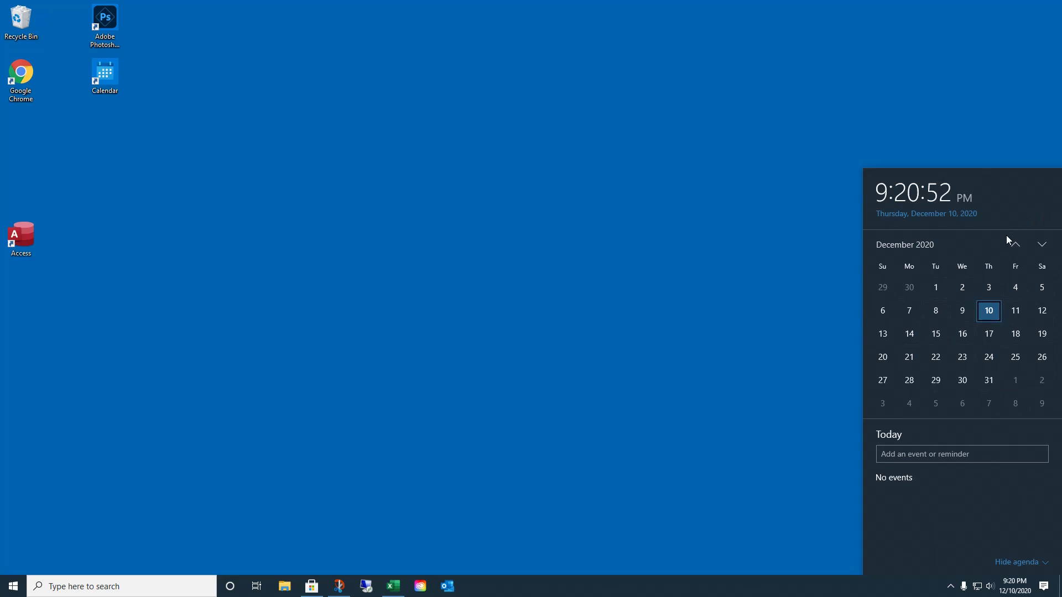
pyautogui.click(1042, 244)
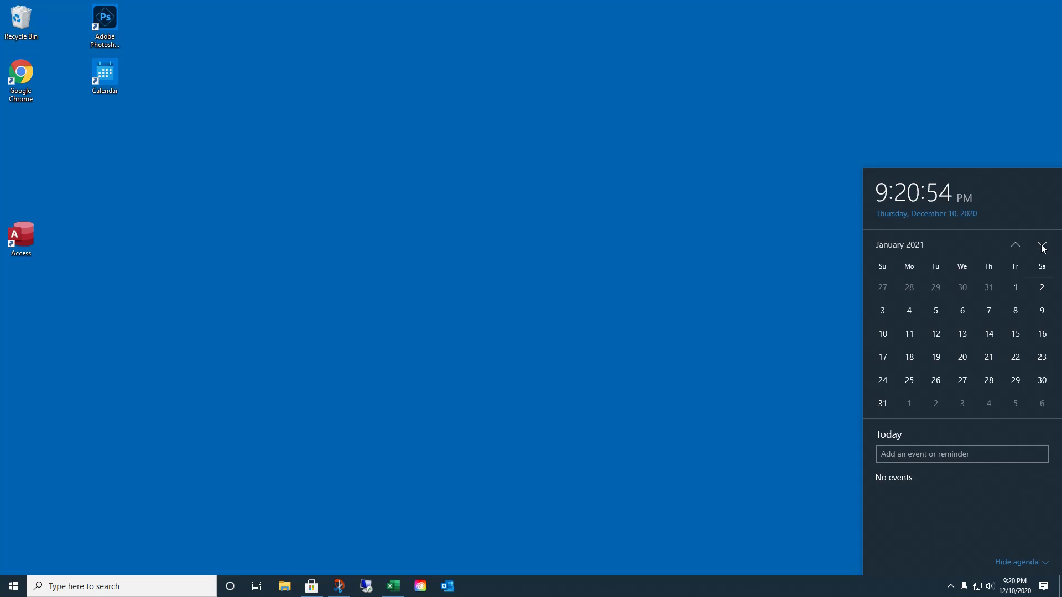
pyautogui.click(1042, 246)
pyautogui.click(1042, 246)
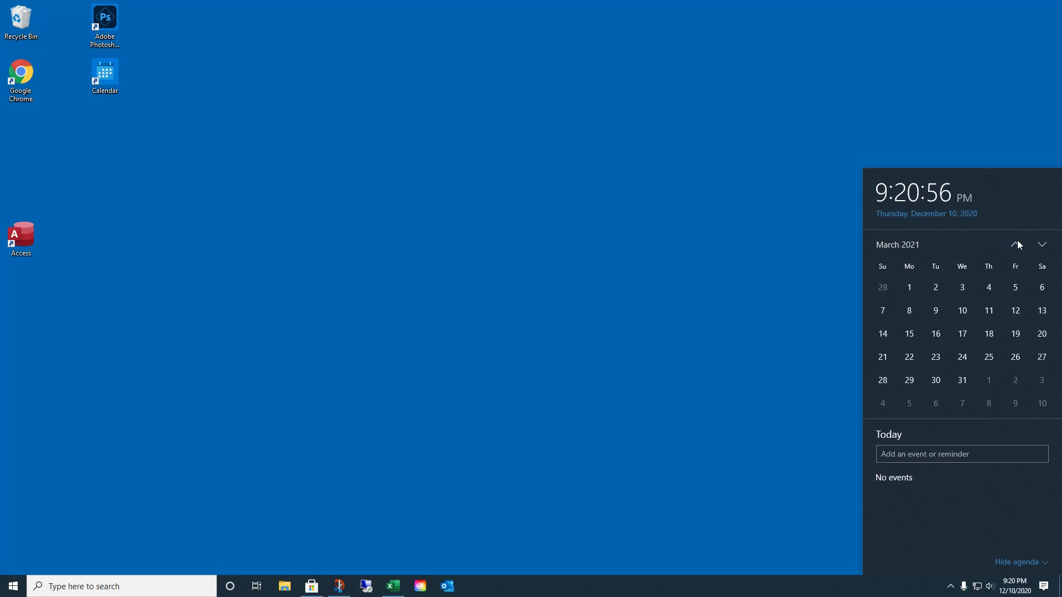
pyautogui.click(1017, 241)
pyautogui.click(1017, 241)
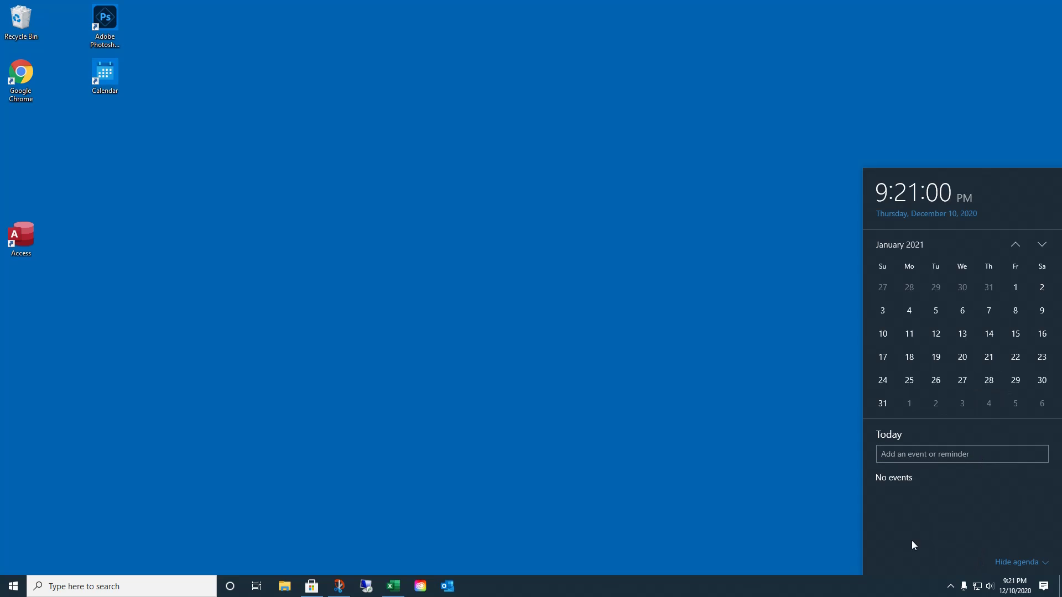
pyautogui.click(774, 515)
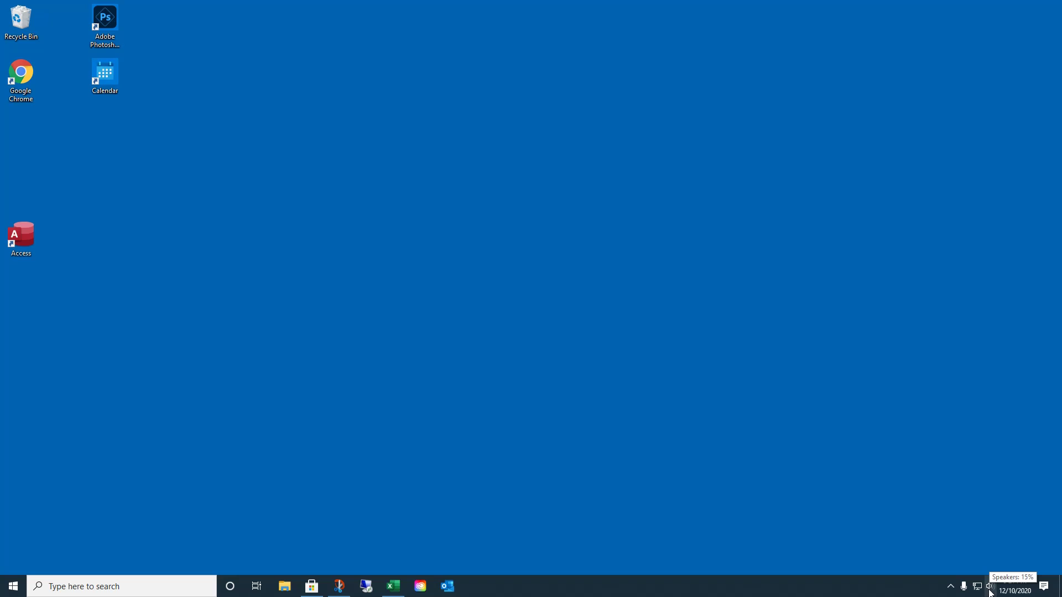
# View the speaker volume control and the hidden notification area icons, closing each one again.
pyautogui.click(989, 588)
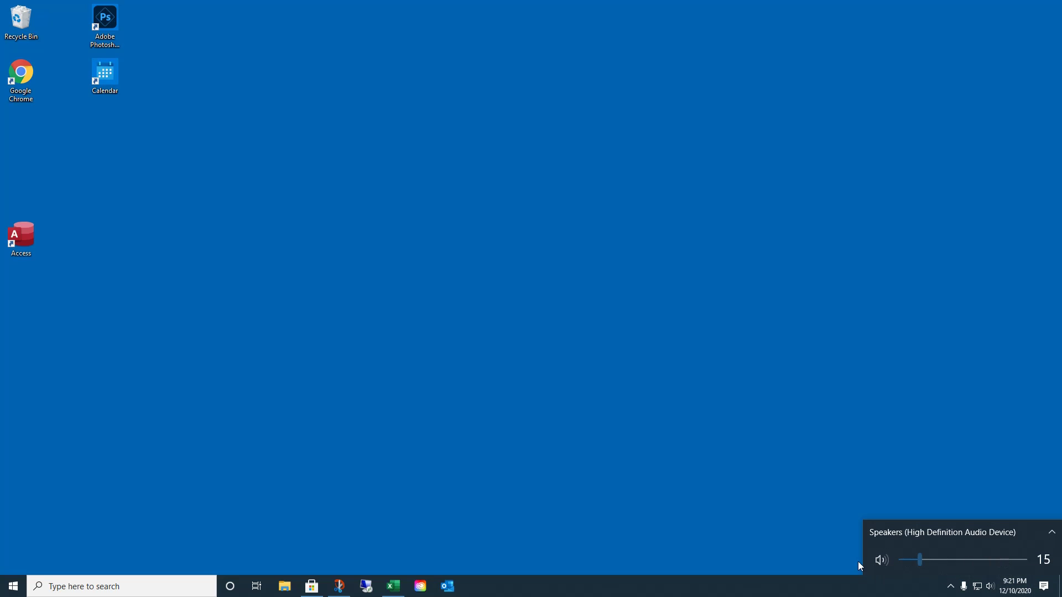
pyautogui.click(826, 494)
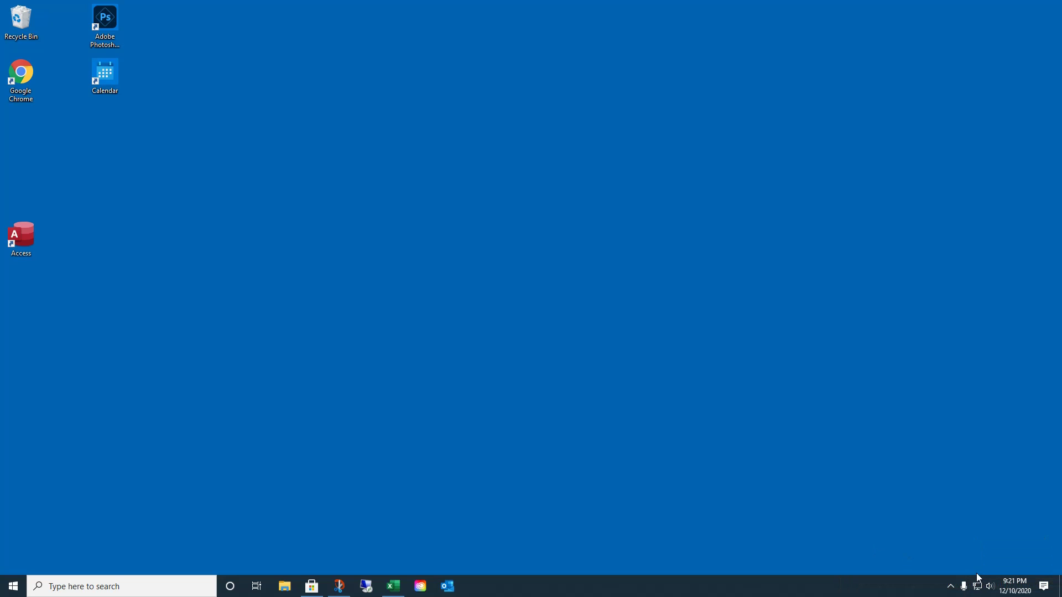
pyautogui.click(950, 588)
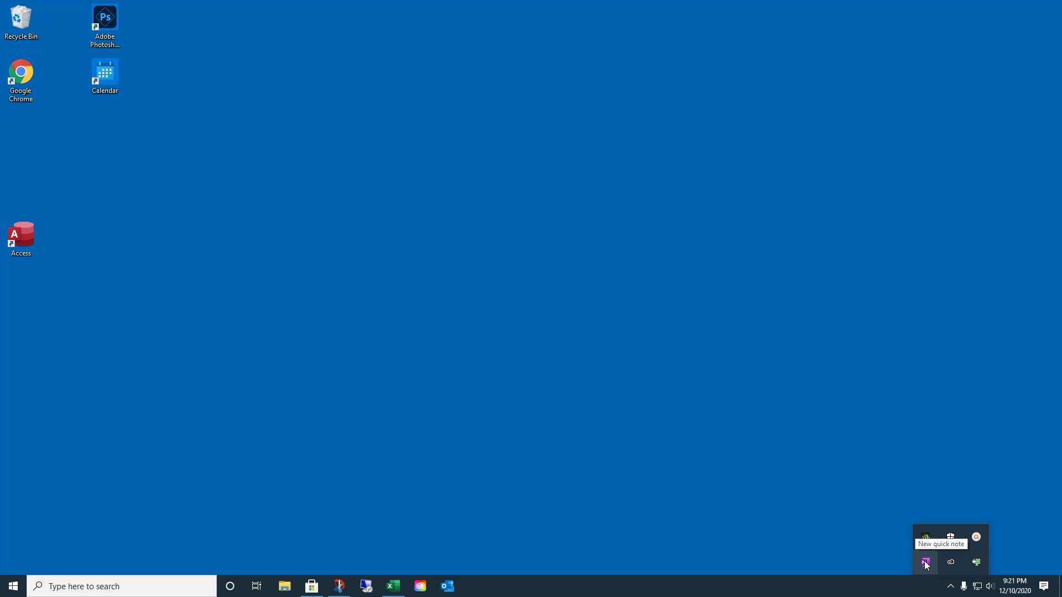
pyautogui.click(772, 338)
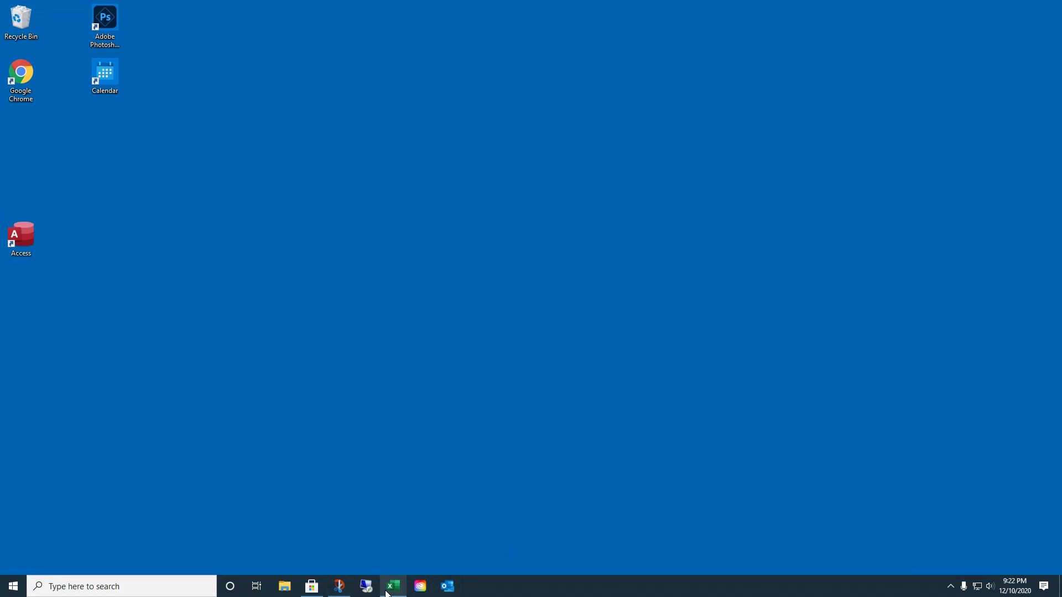
# Bring up the Snip & Sketch and Microsoft Store windows, and switch to the bare desktop and back to them.
pyautogui.click(340, 587)
pyautogui.click(311, 587)
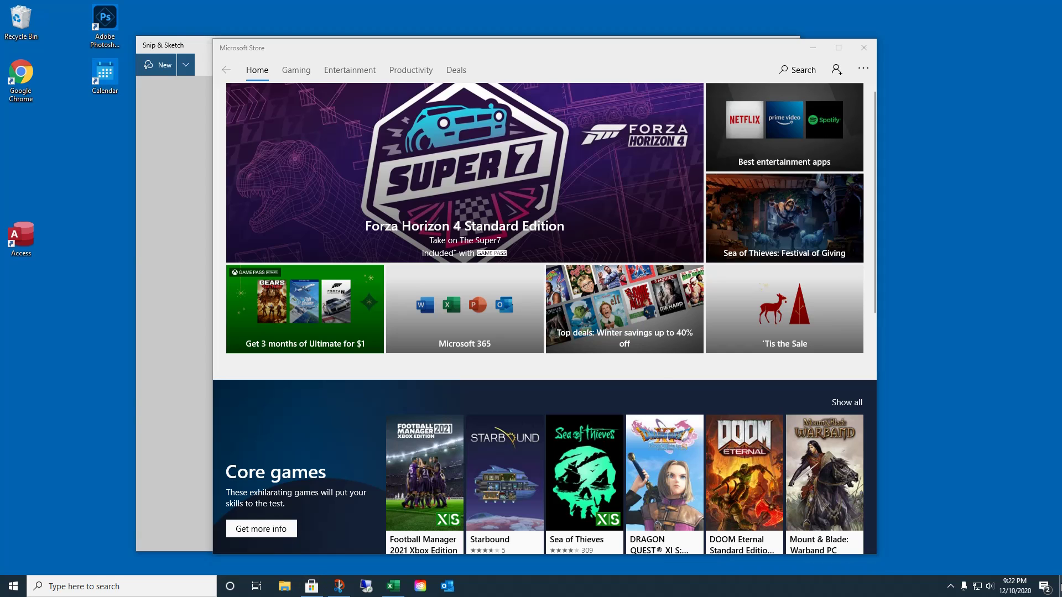
pyautogui.moveTo(1059, 586)
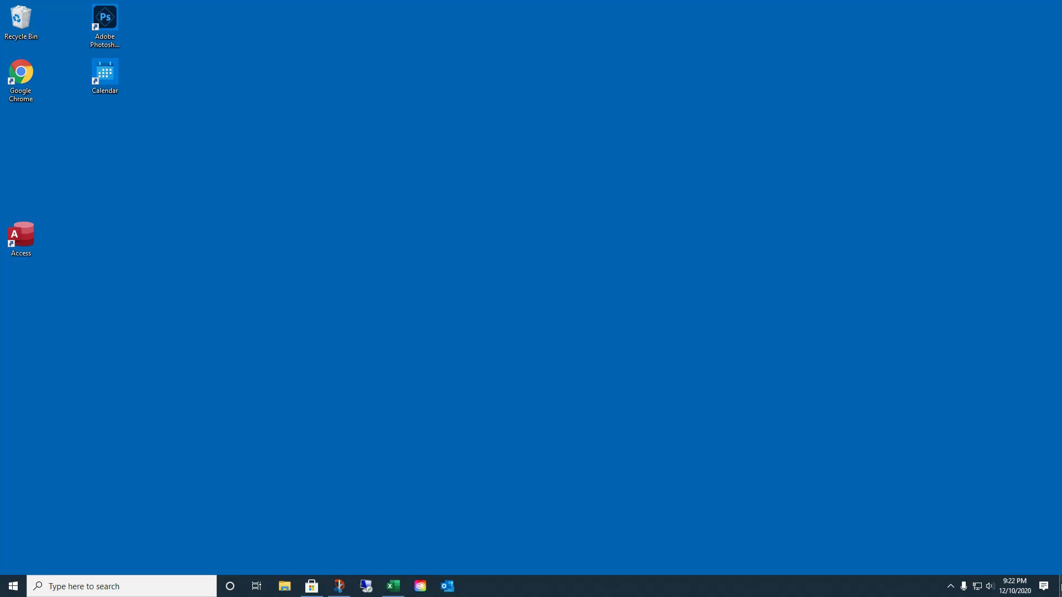
pyautogui.click(1059, 585)
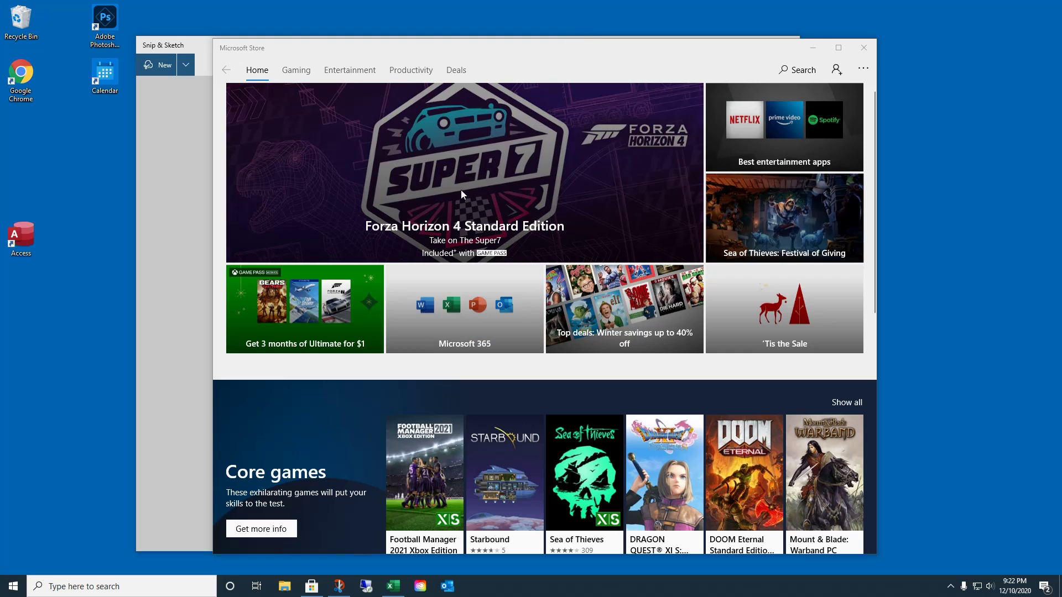
# Shift the Microsoft Store window slightly, and review the notifications and quick actions in the Action Center before closing it.
pyautogui.moveTo(473, 46); pyautogui.dragTo(490, 42)
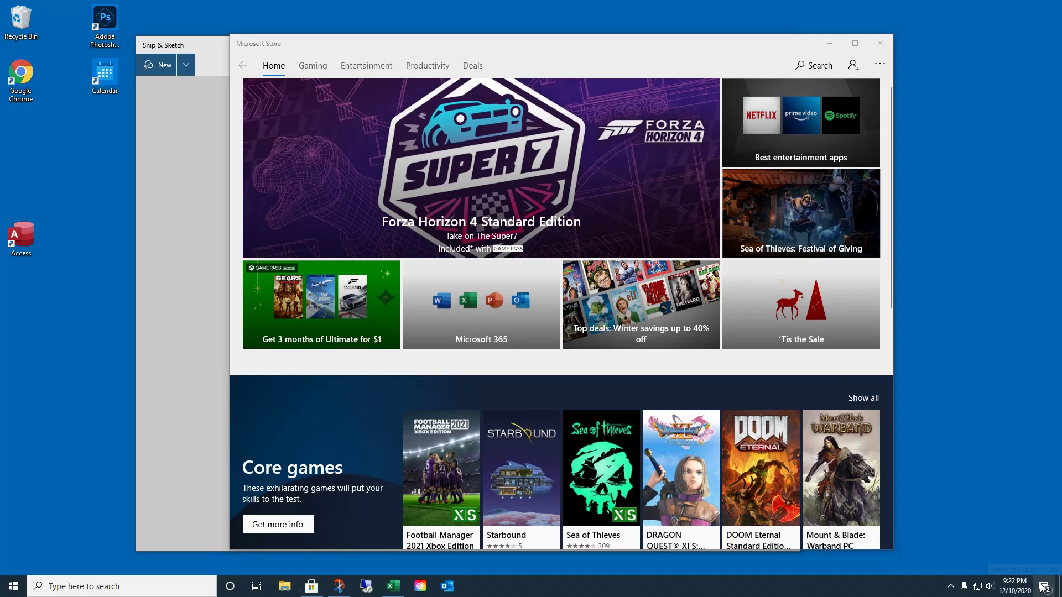
pyautogui.click(1042, 586)
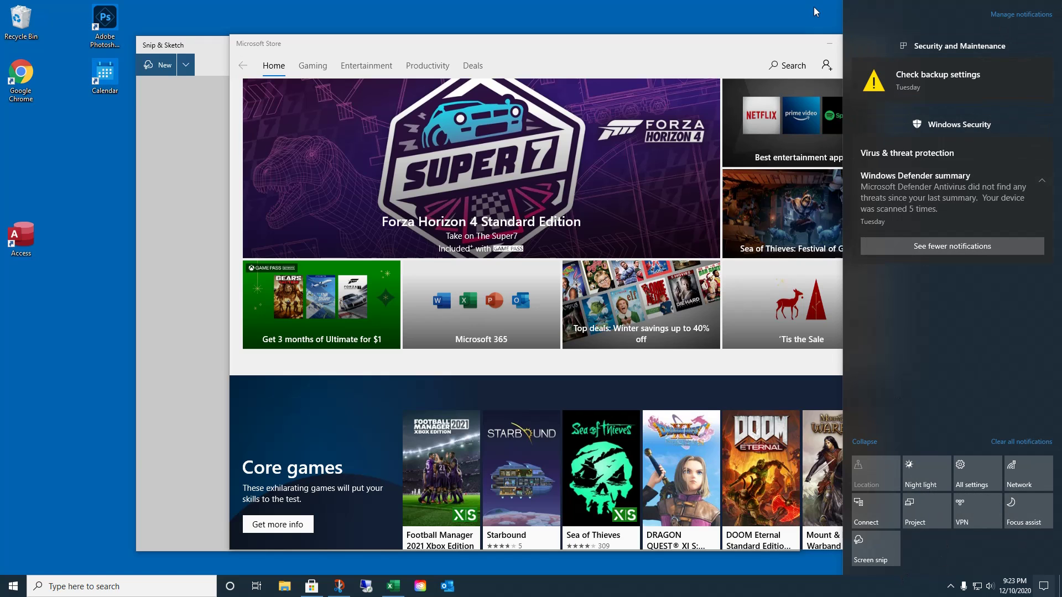
pyautogui.click(832, 10)
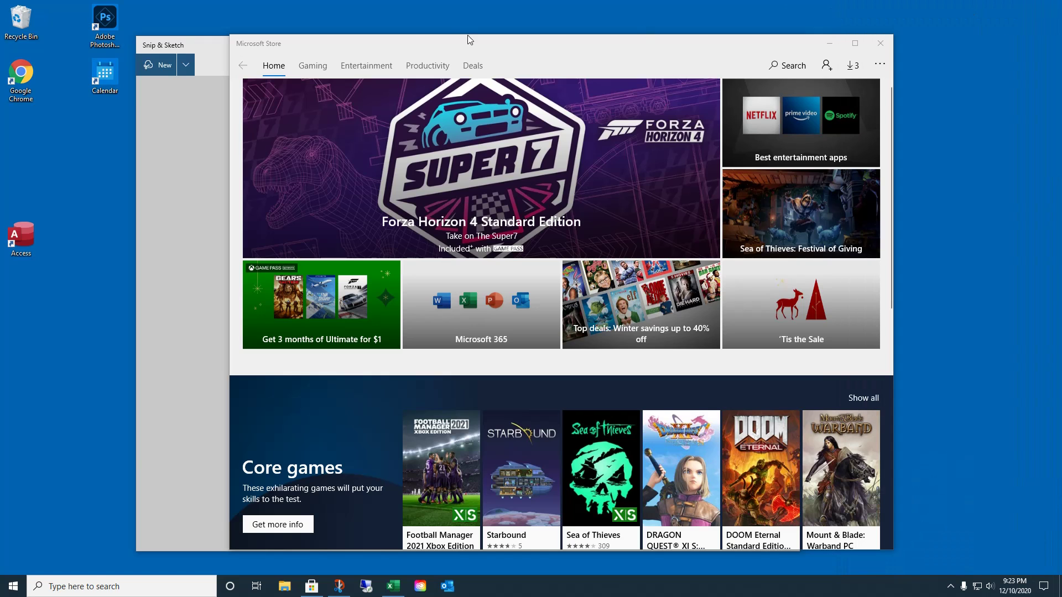
# Move the Microsoft Store window up near the screen's upper edge, and close both Microsoft Store and Snip & Sketch.
pyautogui.moveTo(478, 40); pyautogui.dragTo(533, 18)
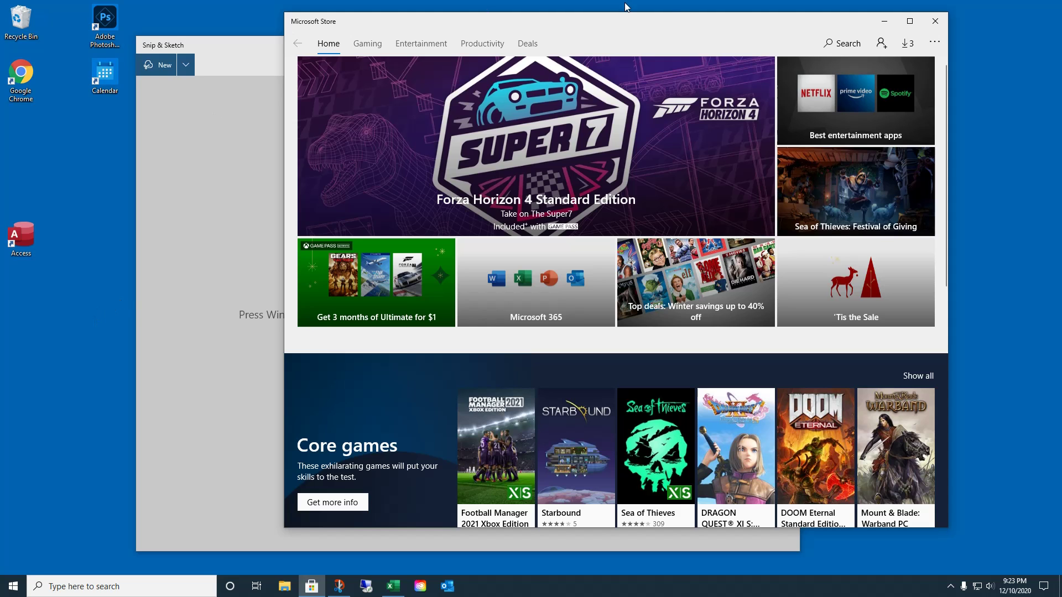
pyautogui.click(937, 25)
pyautogui.click(785, 41)
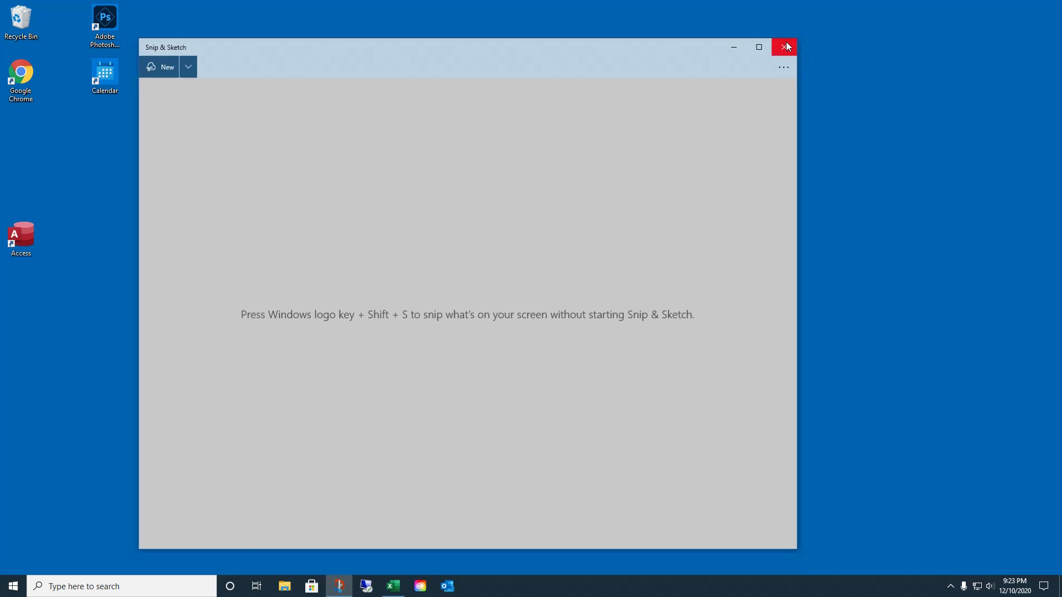